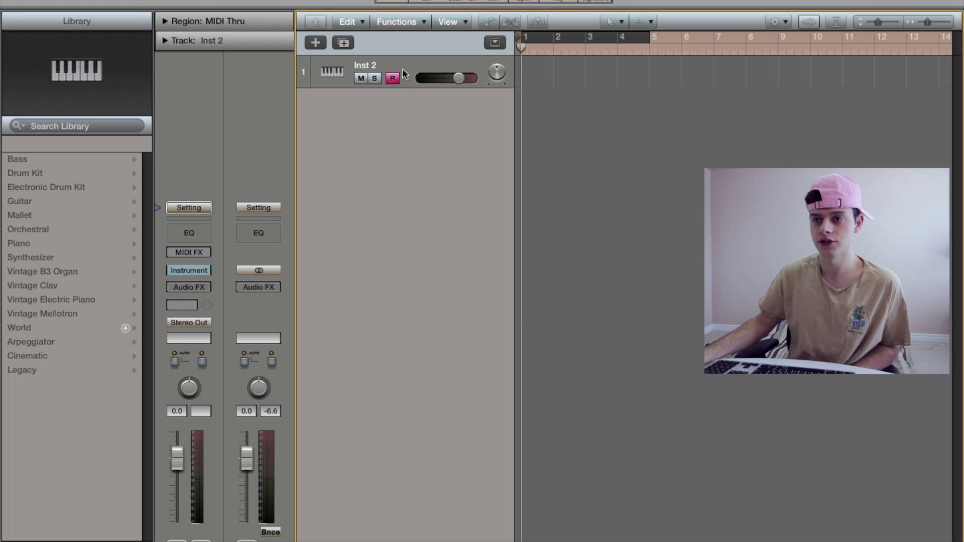
Step: Show the Library and Inspector and load the Boesendorfer Grand Piano patch onto the instrument track
{"action": "left_click", "coordinate": [29, 244]}
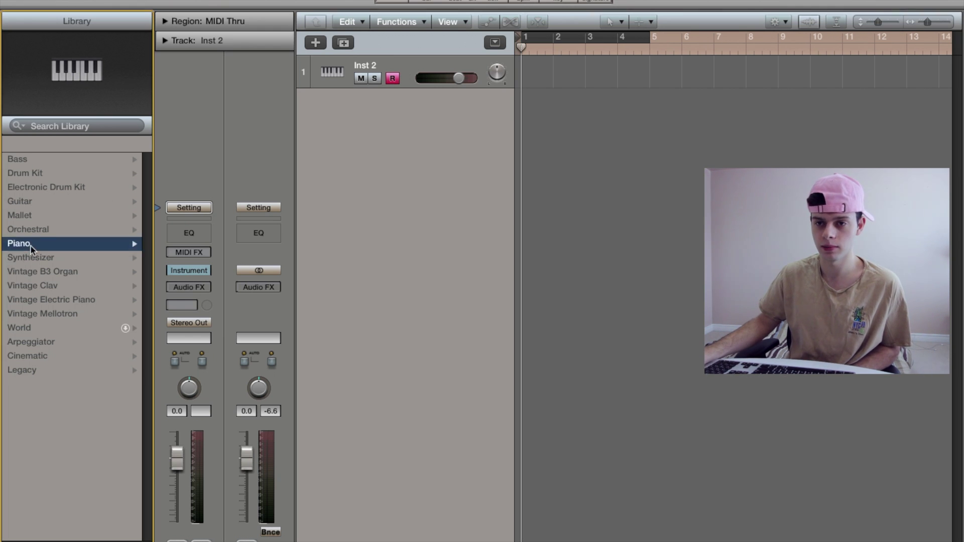
{"action": "left_click", "coordinate": [25, 0]}
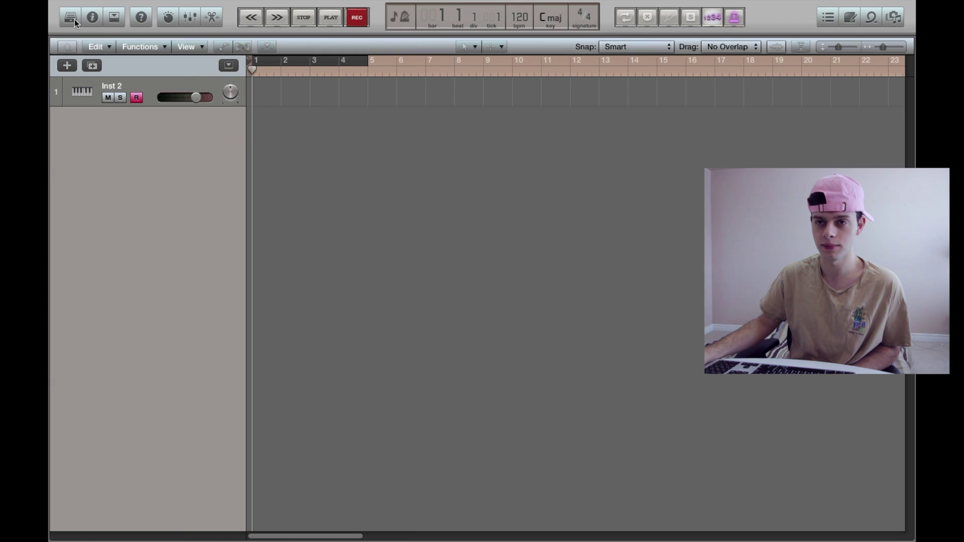
{"action": "left_click", "coordinate": [70, 19]}
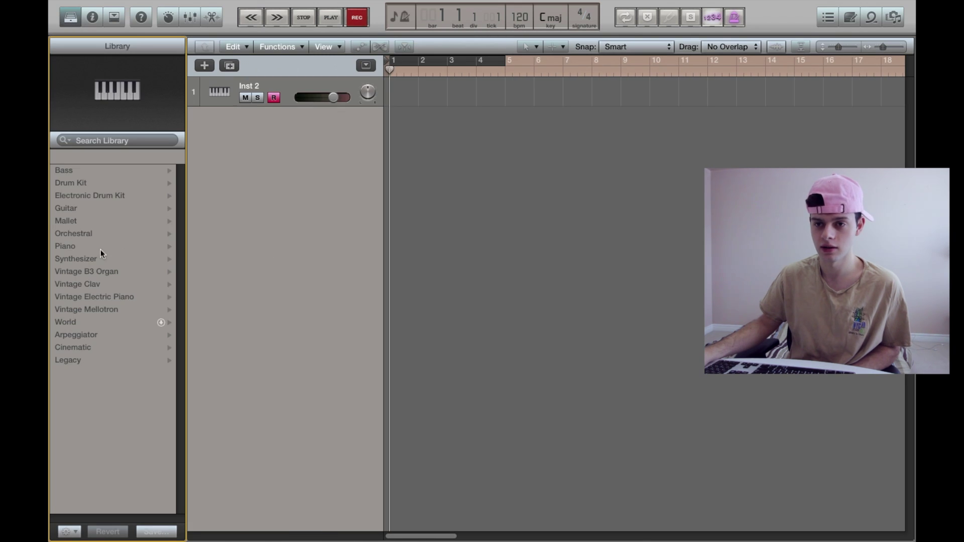
{"action": "left_click", "coordinate": [99, 249]}
{"action": "left_click", "coordinate": [92, 16]}
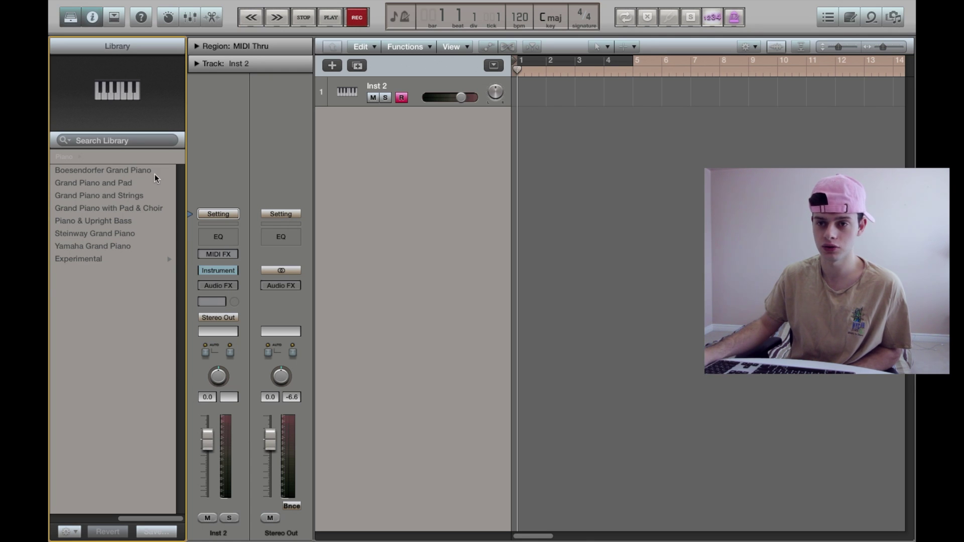
{"action": "left_click", "coordinate": [117, 171]}
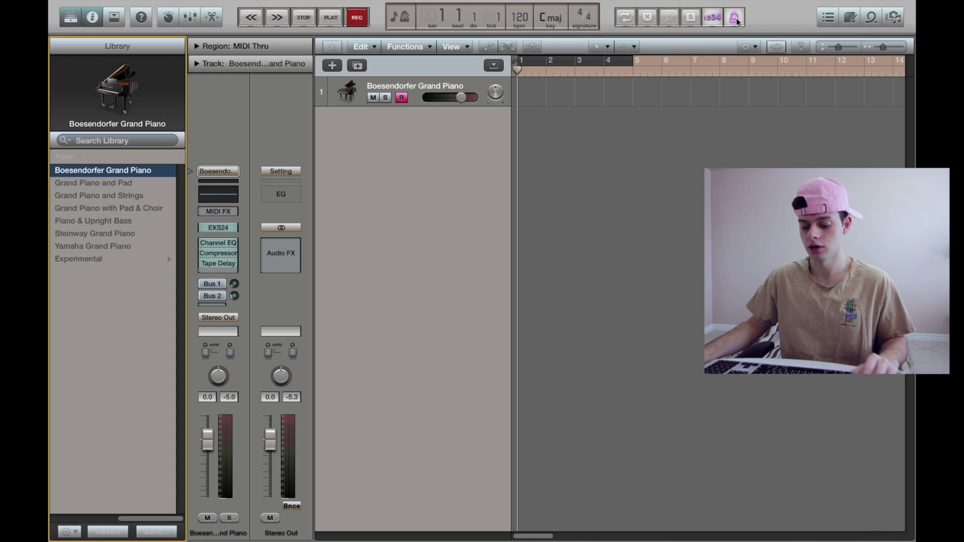
Step: Start playback and preview the Beats & Time, Beats, and Time display modes for the transport readout
{"action": "key", "text": "space"}
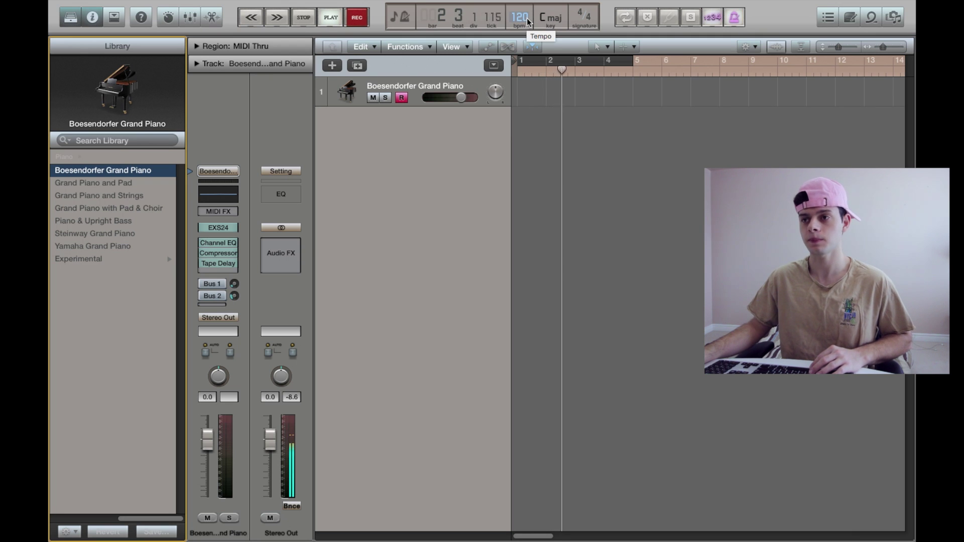
{"action": "left_click", "coordinate": [396, 22]}
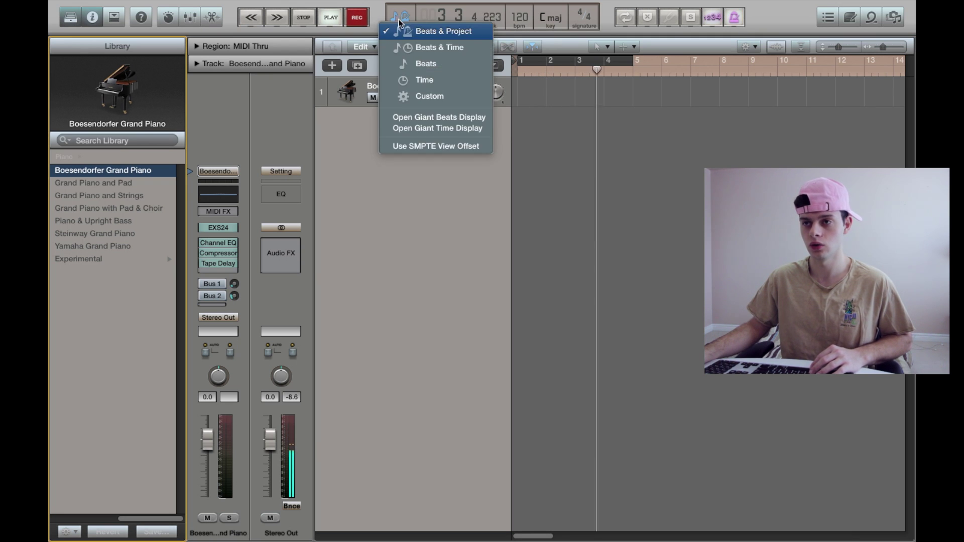
{"action": "left_click", "coordinate": [436, 48]}
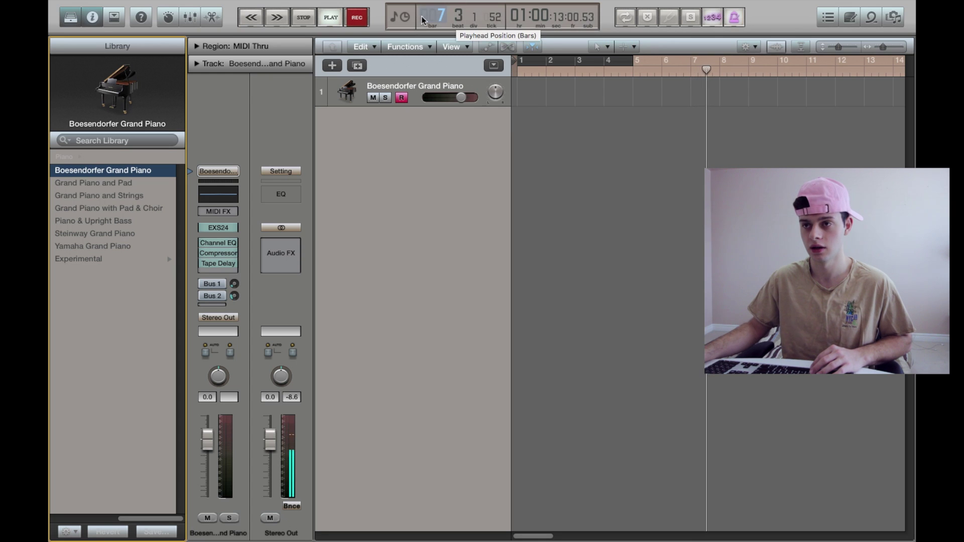
{"action": "left_click", "coordinate": [423, 20]}
{"action": "left_click", "coordinate": [447, 48]}
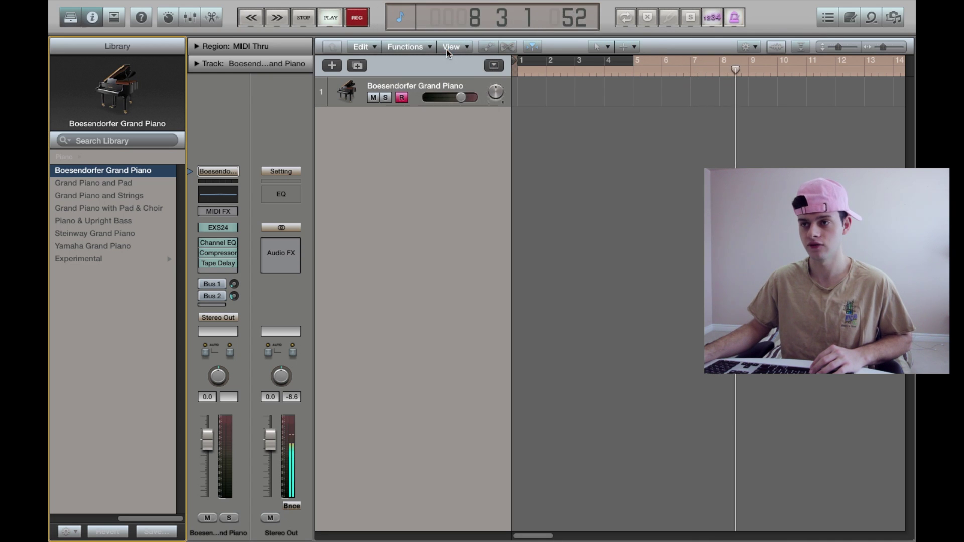
{"action": "left_click", "coordinate": [479, 23]}
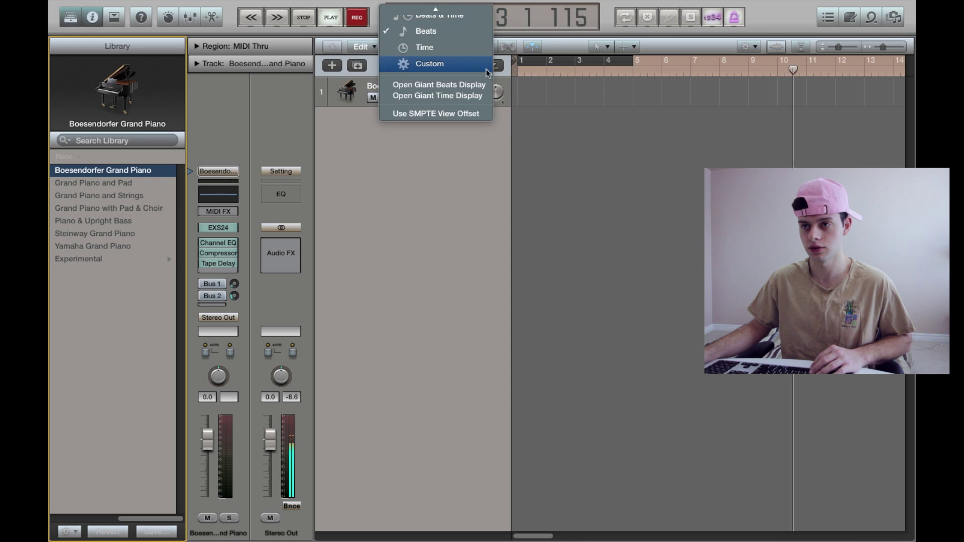
{"action": "left_click", "coordinate": [458, 49]}
Step: Switch the transport readout to the Custom display and set the project tempo to 134 bpm, checking it against the metronome
{"action": "left_click", "coordinate": [396, 22]}
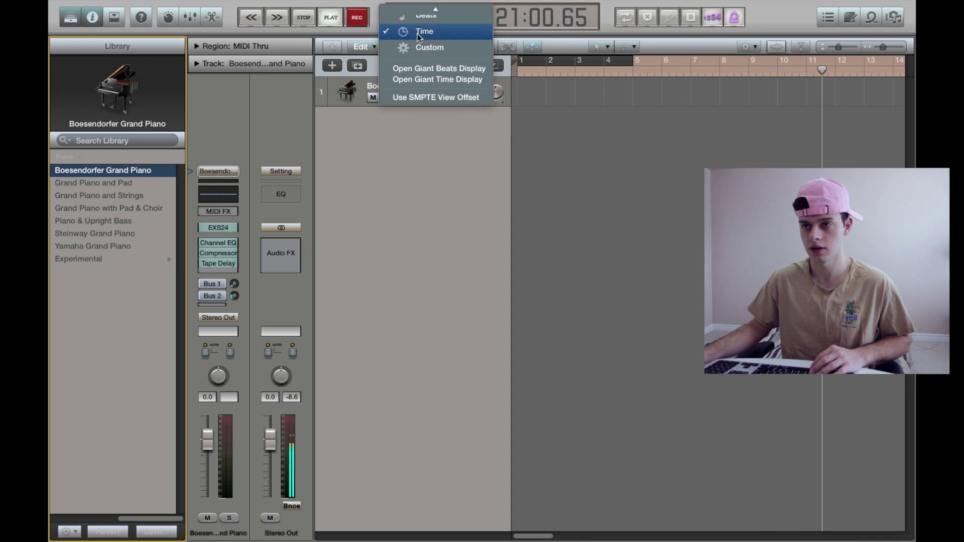
{"action": "left_click", "coordinate": [422, 48]}
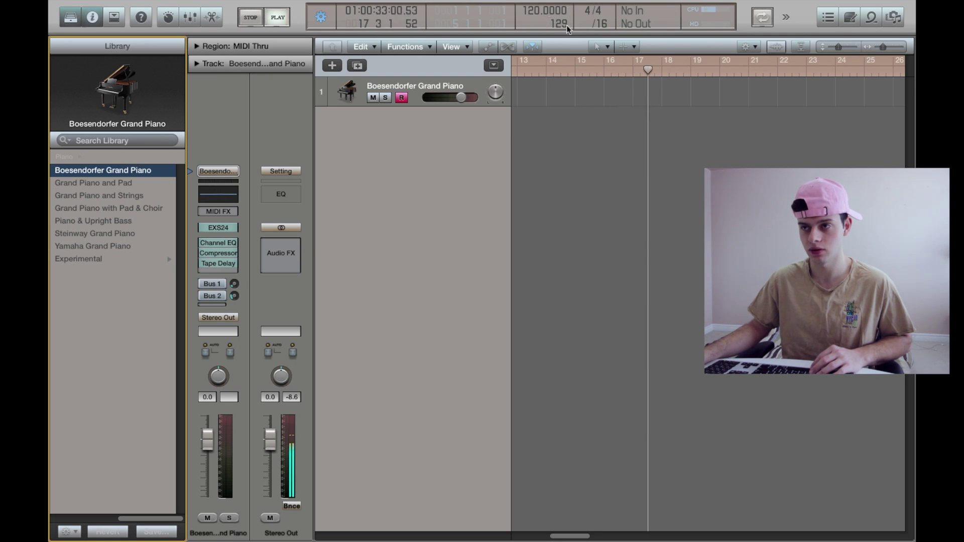
{"action": "left_click", "coordinate": [537, 14]}
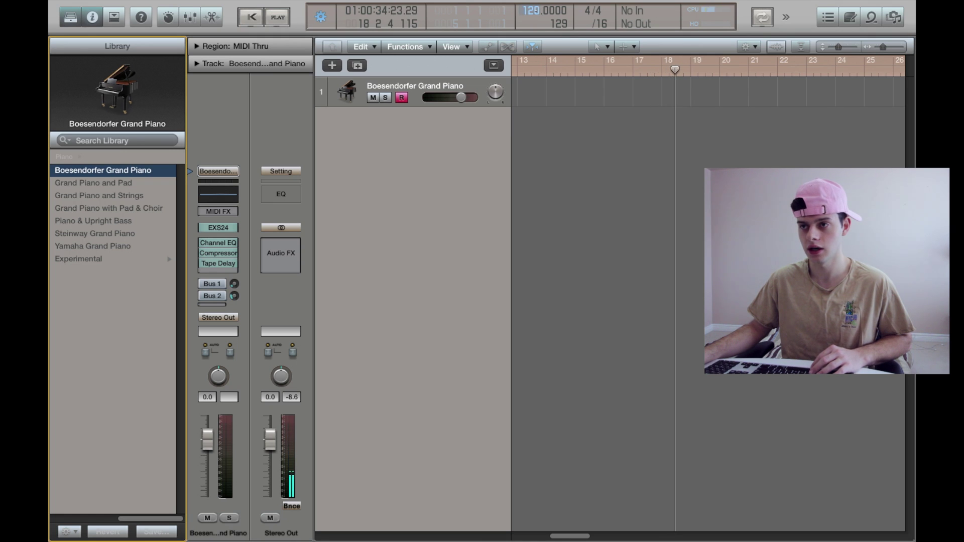
{"action": "left_click_drag", "start_coordinate": [538, 14], "coordinate": [537, 3]}
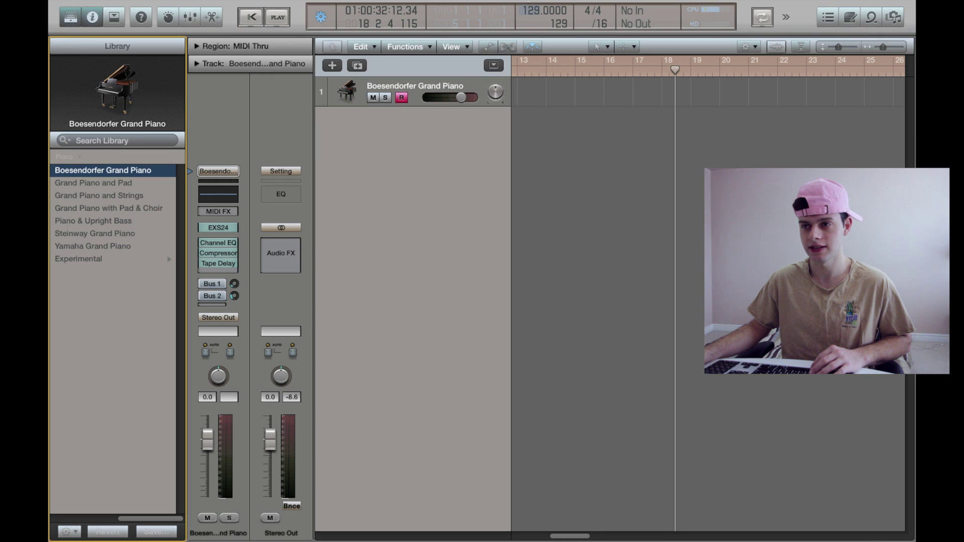
{"action": "left_click_drag", "start_coordinate": [538, 2], "coordinate": [531, 10]}
{"action": "key", "text": "space"}
{"action": "key", "text": "space"}
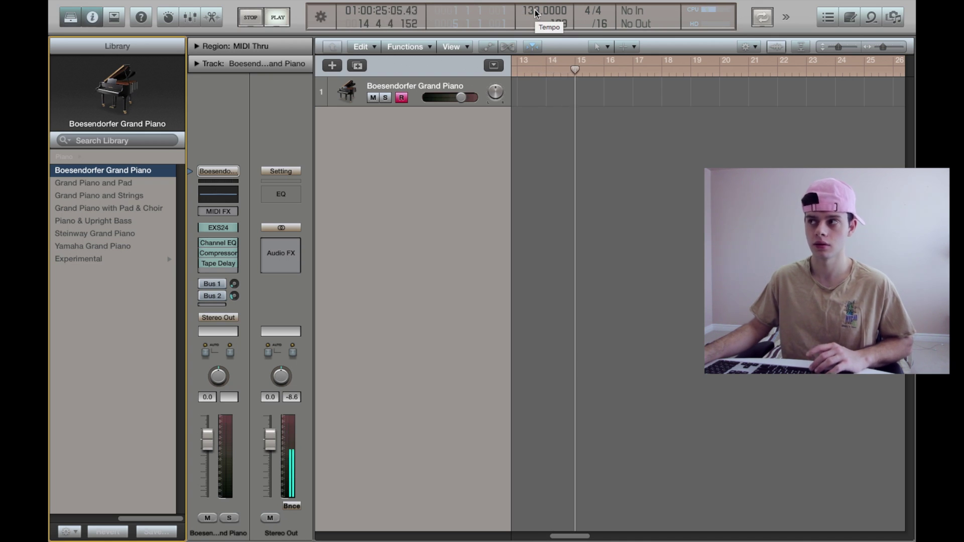
{"action": "left_click_drag", "start_coordinate": [535, 14], "coordinate": [535, 14]}
{"action": "key", "text": "space"}
Step: Return the playhead to the project start and set the transport readout to Beats & Project
{"action": "left_click", "coordinate": [250, 17]}
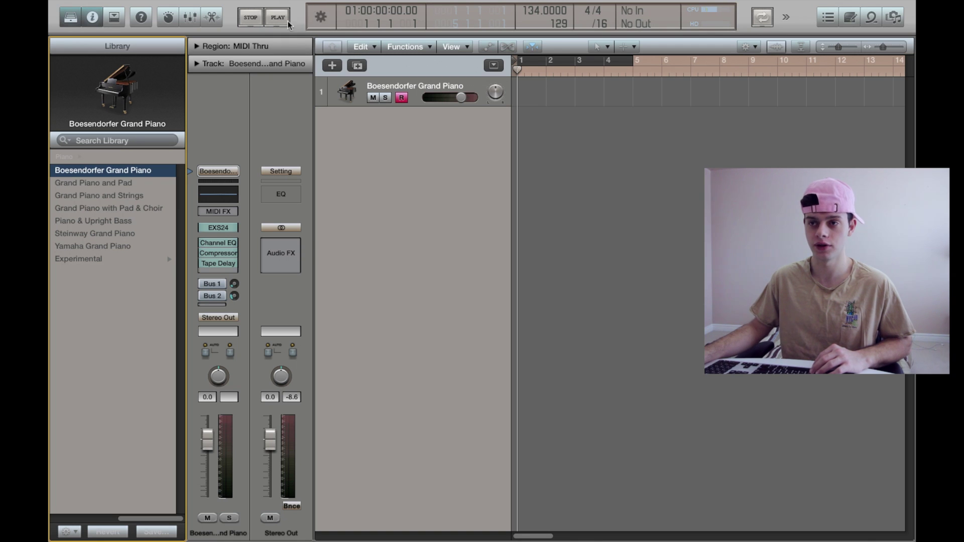
{"action": "left_click", "coordinate": [321, 17]}
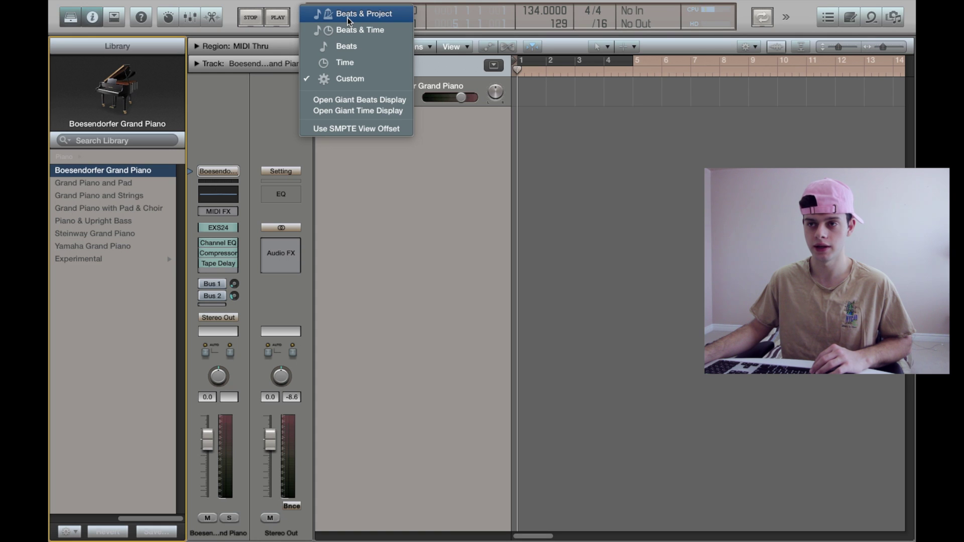
{"action": "left_click", "coordinate": [350, 21]}
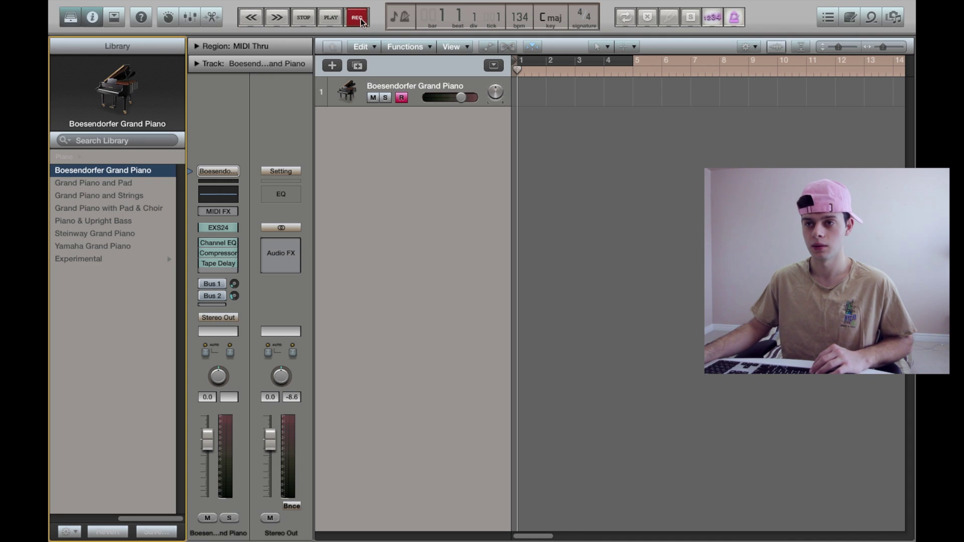
{"action": "left_click", "coordinate": [358, 23]}
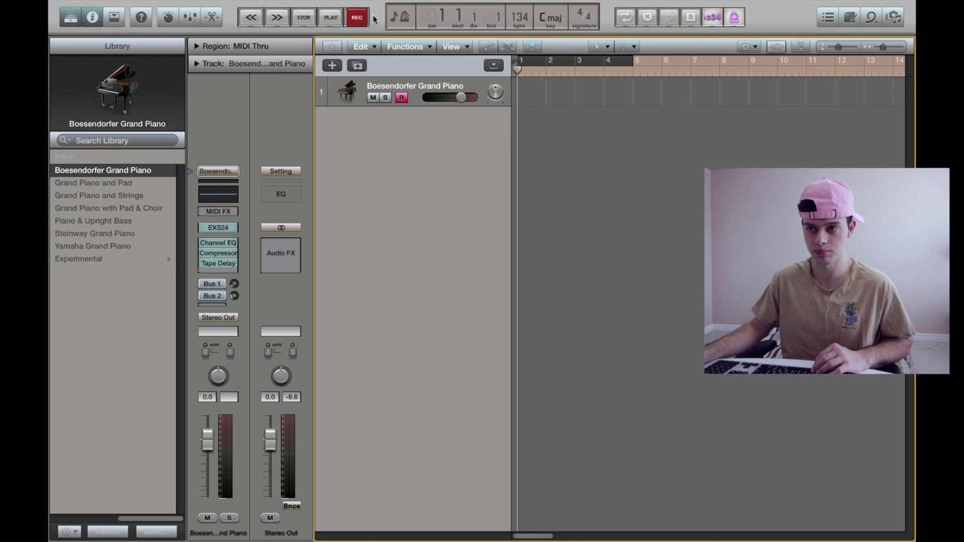
Step: Compare the Custom transport display with Beats & Project, finishing on Beats & Project
{"action": "left_click", "coordinate": [394, 18]}
{"action": "left_click", "coordinate": [400, 34]}
{"action": "left_click", "coordinate": [400, 19]}
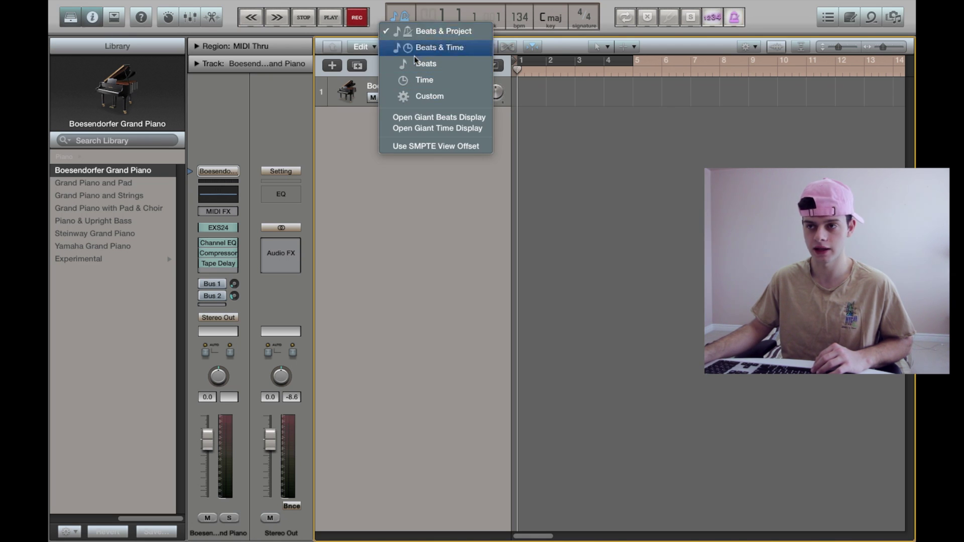
{"action": "left_click", "coordinate": [397, 19]}
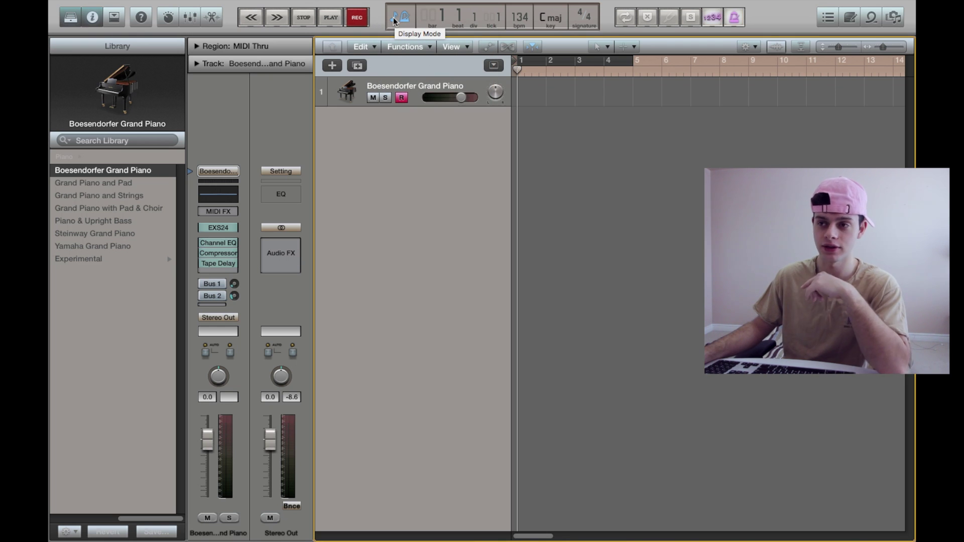
{"action": "left_click", "coordinate": [394, 19]}
{"action": "left_click", "coordinate": [472, 96]}
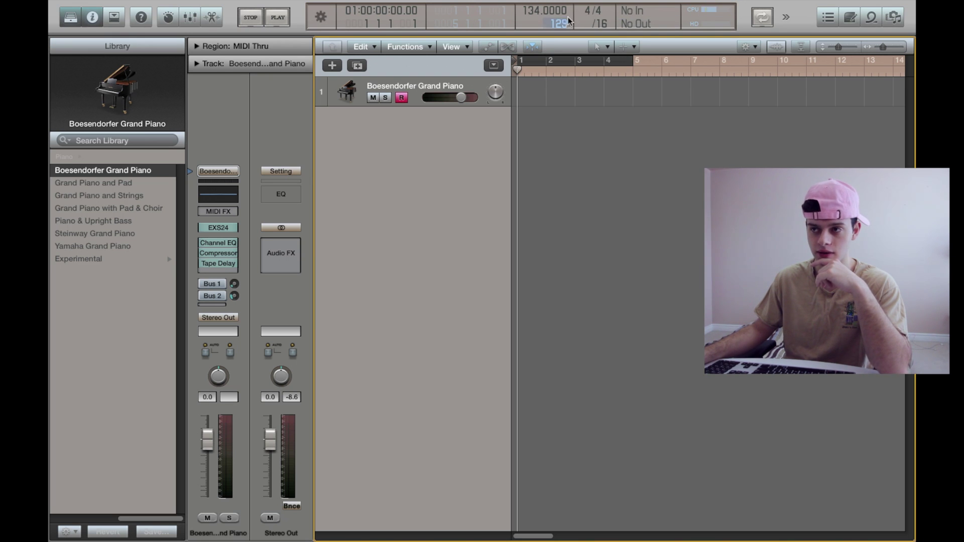
{"action": "left_click", "coordinate": [316, 22]}
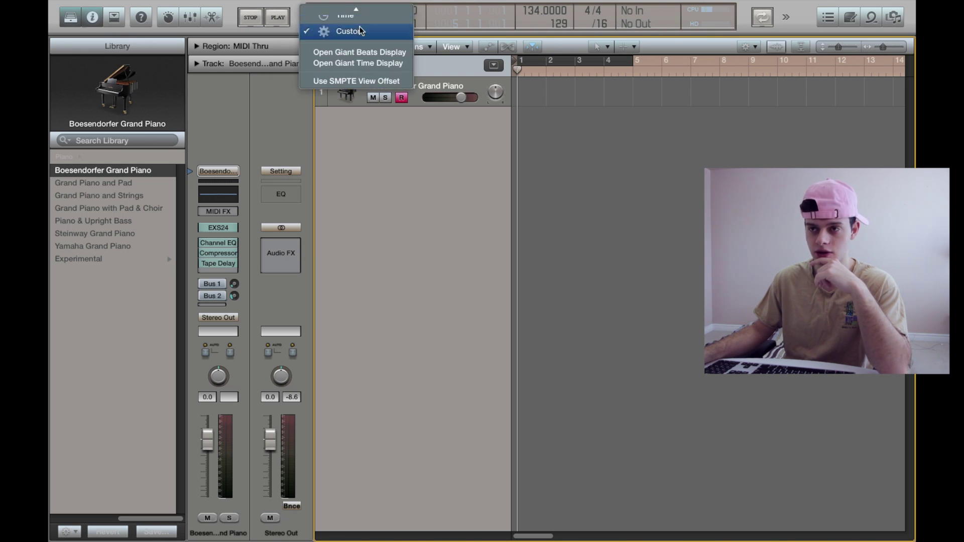
{"action": "left_click", "coordinate": [354, 20]}
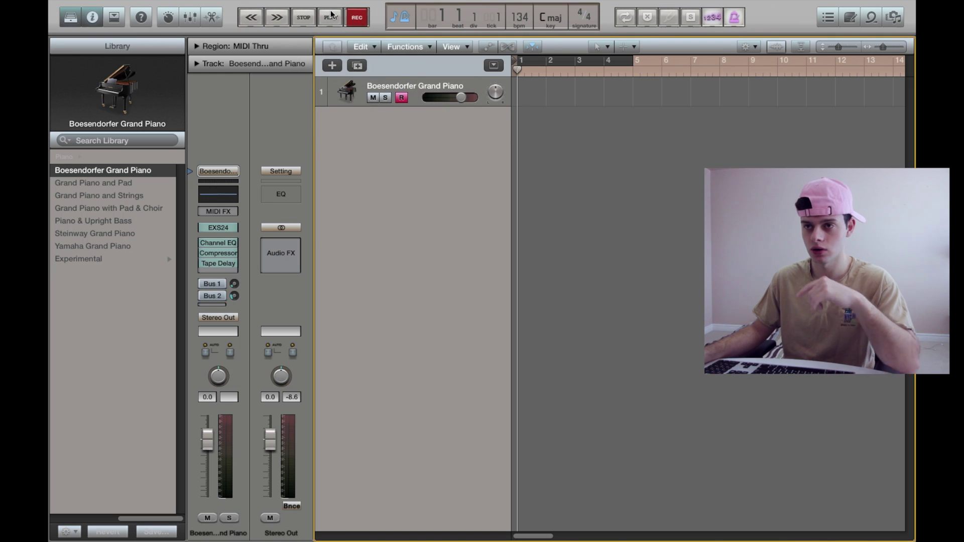
Step: Record an eight-bar chord part on the Boesendorfer Grand Piano track and open its region in the Piano Roll
{"action": "left_click", "coordinate": [365, 20]}
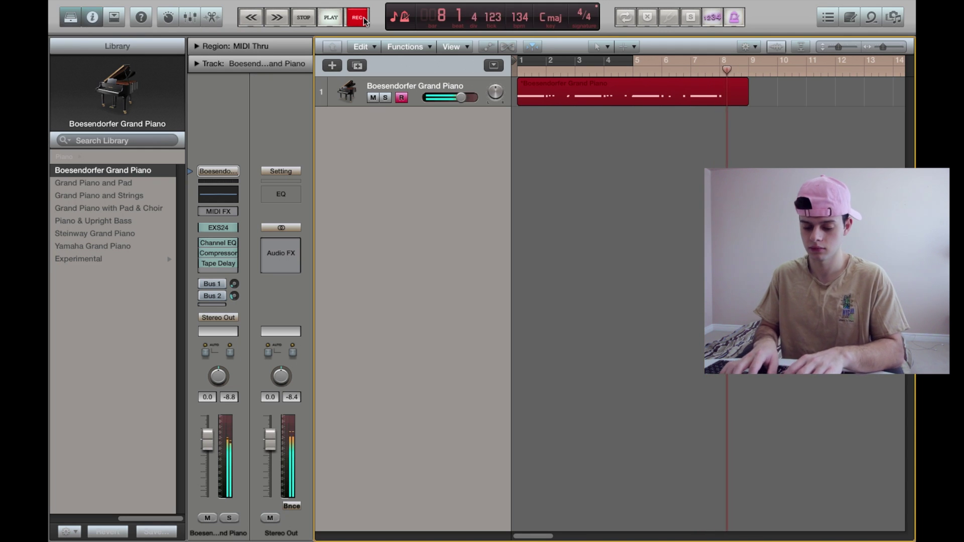
{"action": "key", "text": "space"}
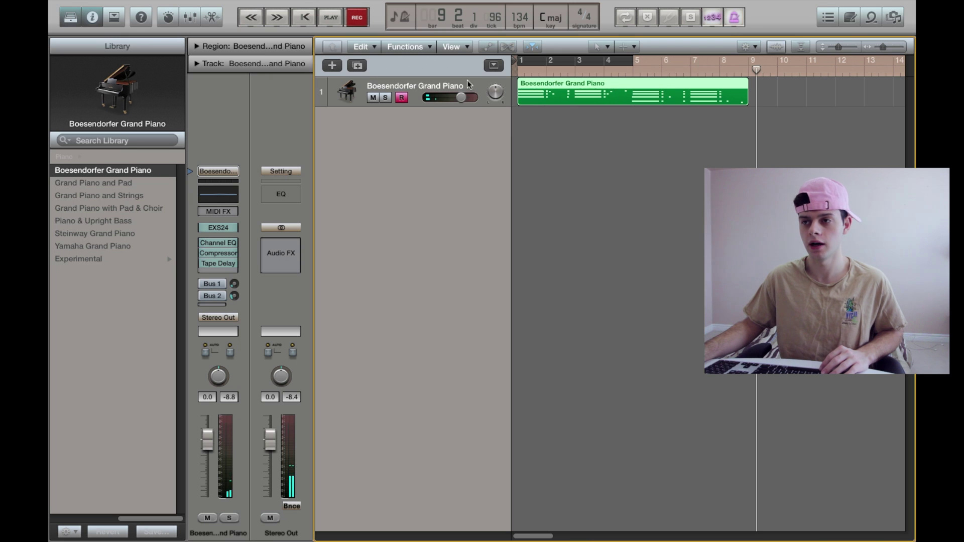
{"action": "double_click", "coordinate": [574, 97]}
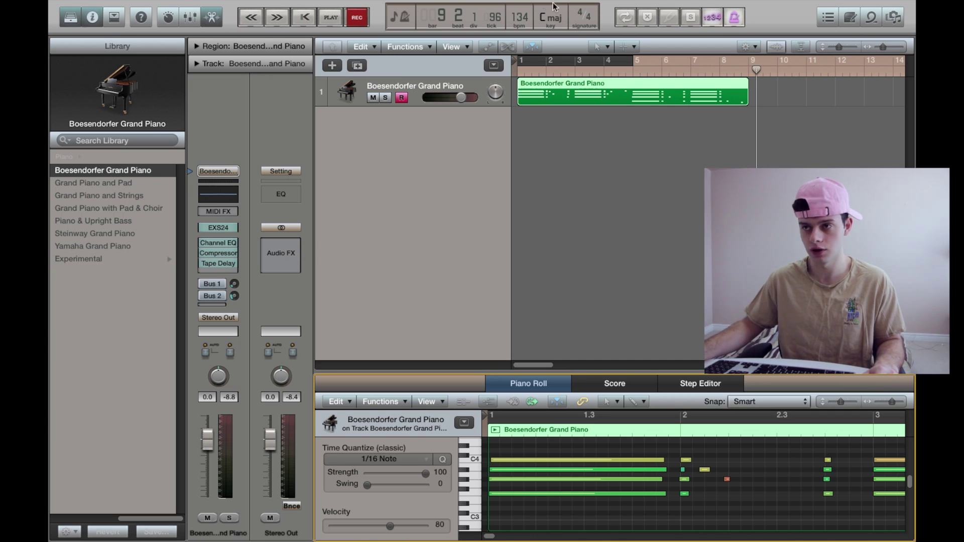
Step: Show the Musical Typing keyboard, play a few piano notes with it, and close it
{"action": "mouse_move", "coordinate": [510, 2]}
{"action": "left_click", "coordinate": [375, 6]}
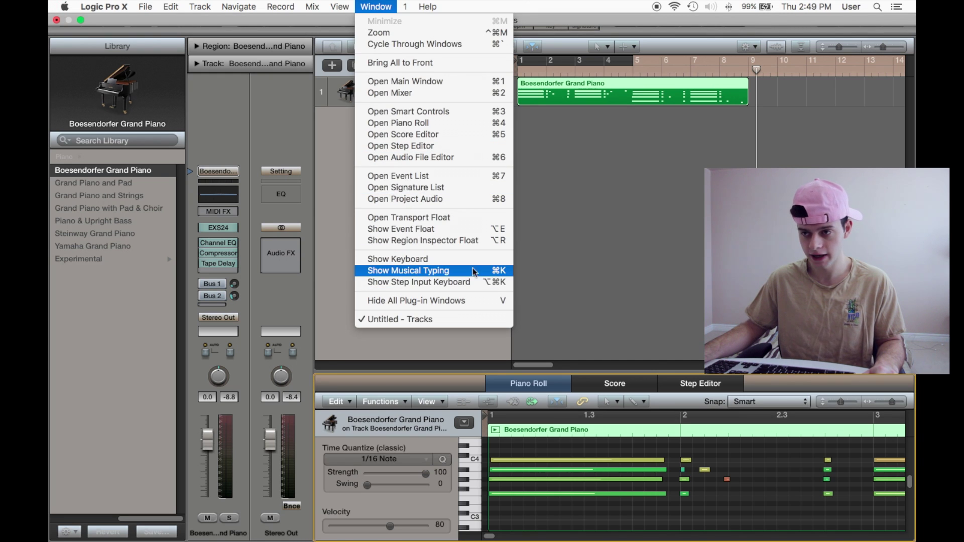
{"action": "left_click", "coordinate": [498, 271]}
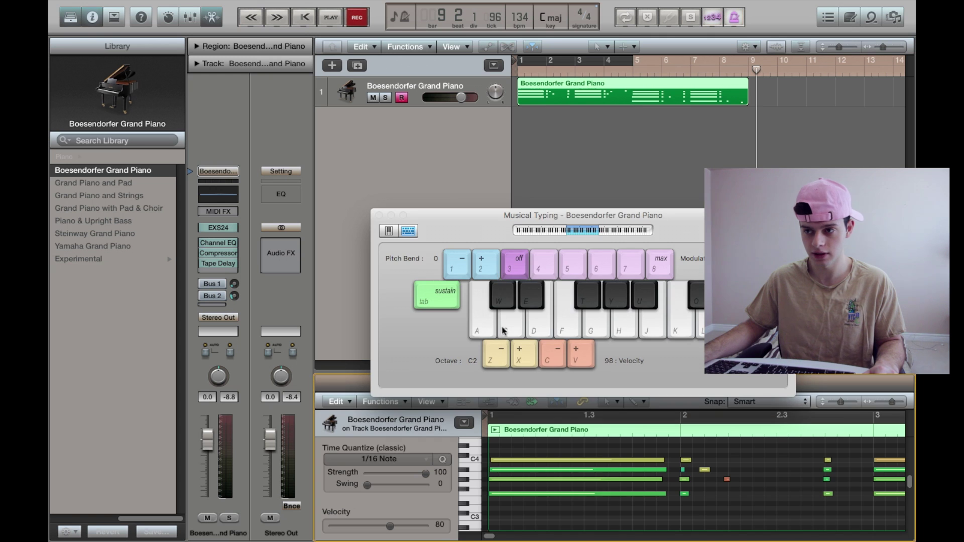
{"action": "key", "text": "k"}
{"action": "key", "text": "d"}
{"action": "key", "text": "g"}
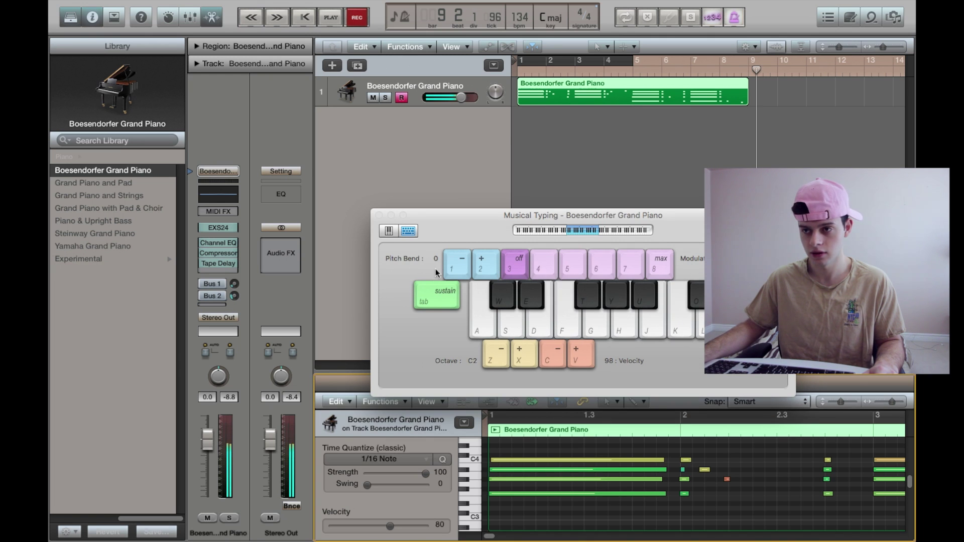
{"action": "left_click", "coordinate": [379, 215]}
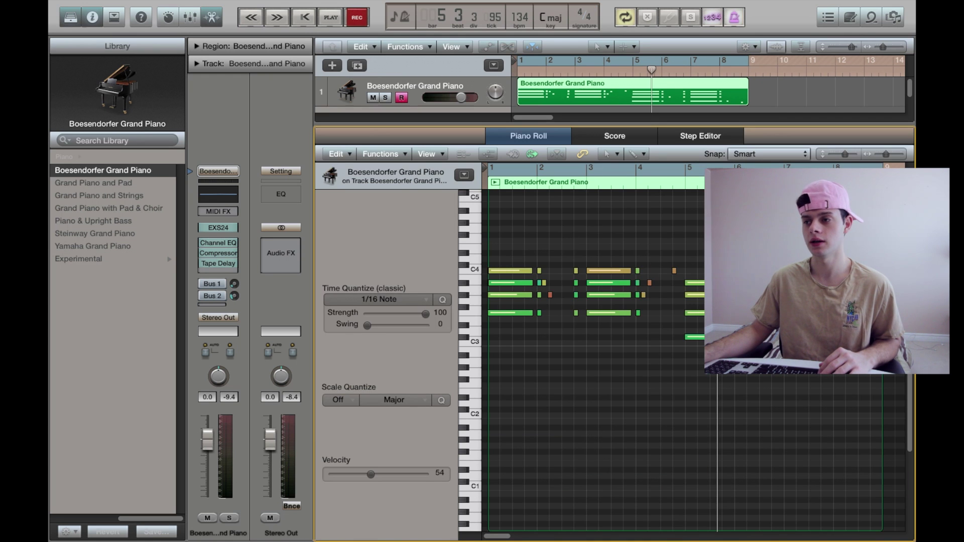
Step: Quantize all notes of the recorded piano region to 1/16 Note in the Piano Roll
{"action": "left_click_drag", "start_coordinate": [874, 241], "coordinate": [485, 417]}
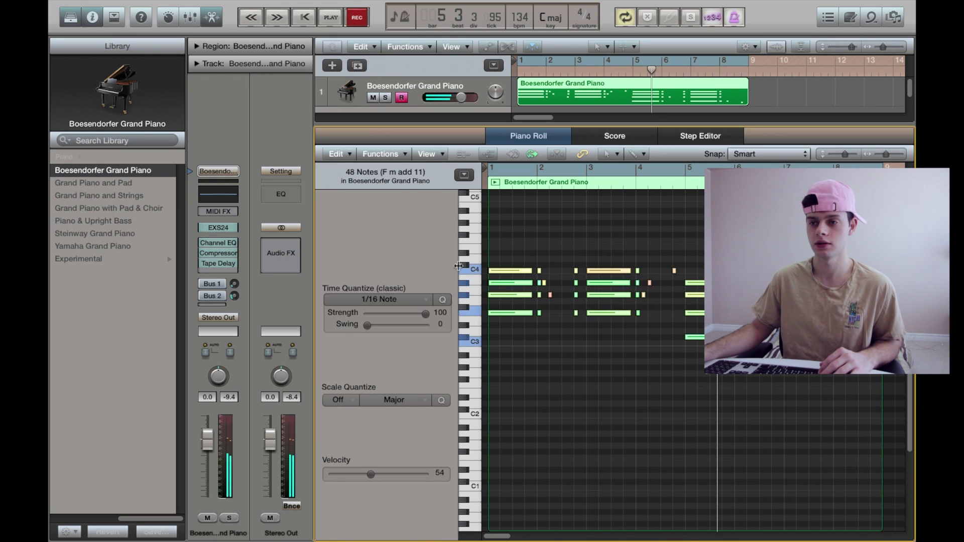
{"action": "left_click", "coordinate": [443, 300]}
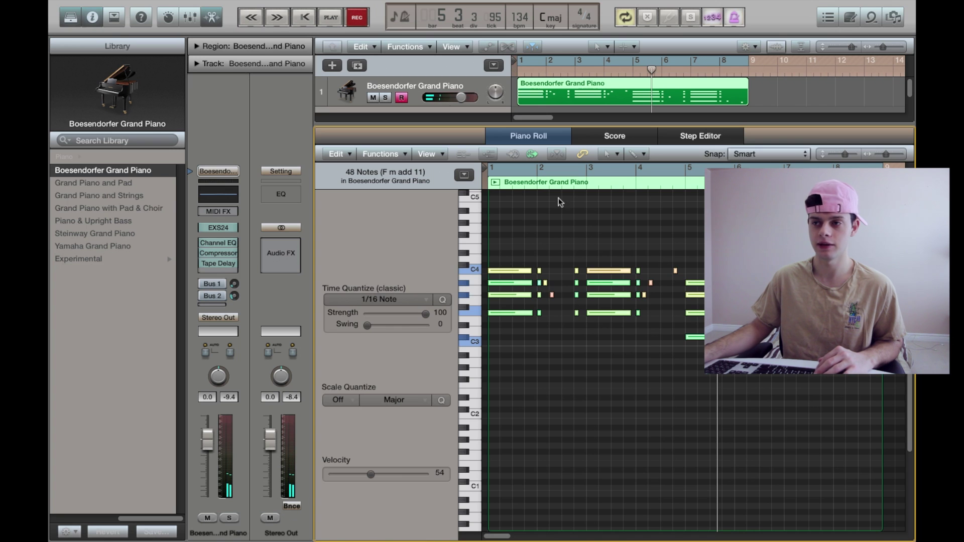
{"action": "left_click", "coordinate": [558, 222]}
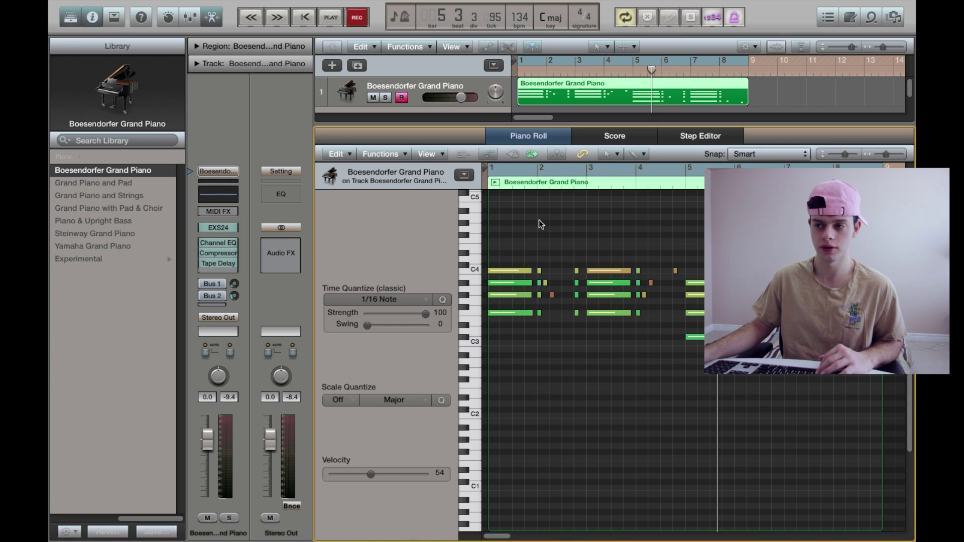
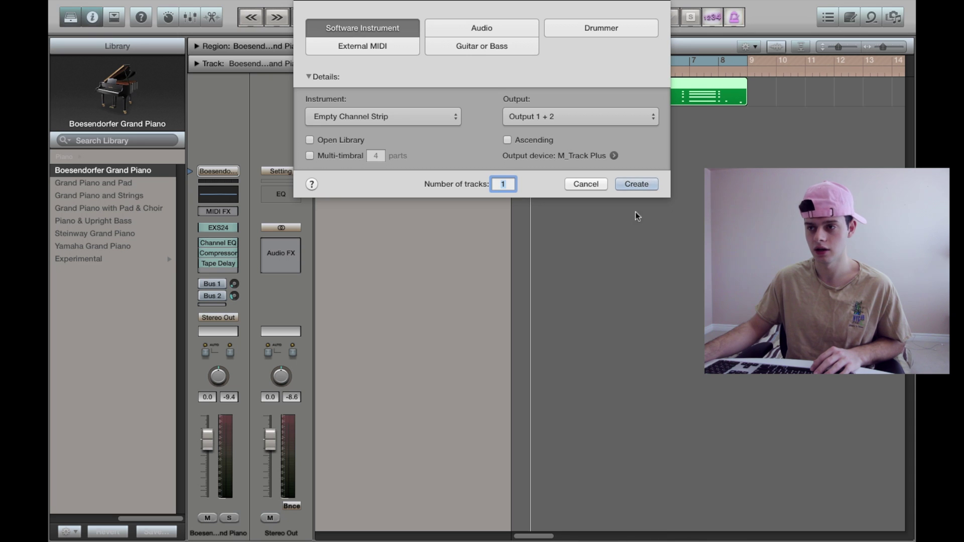
Step: Create one software instrument track with an empty channel strip and browse the Library to Electronic Drum Kit > Drum Machine
{"action": "left_click", "coordinate": [636, 182]}
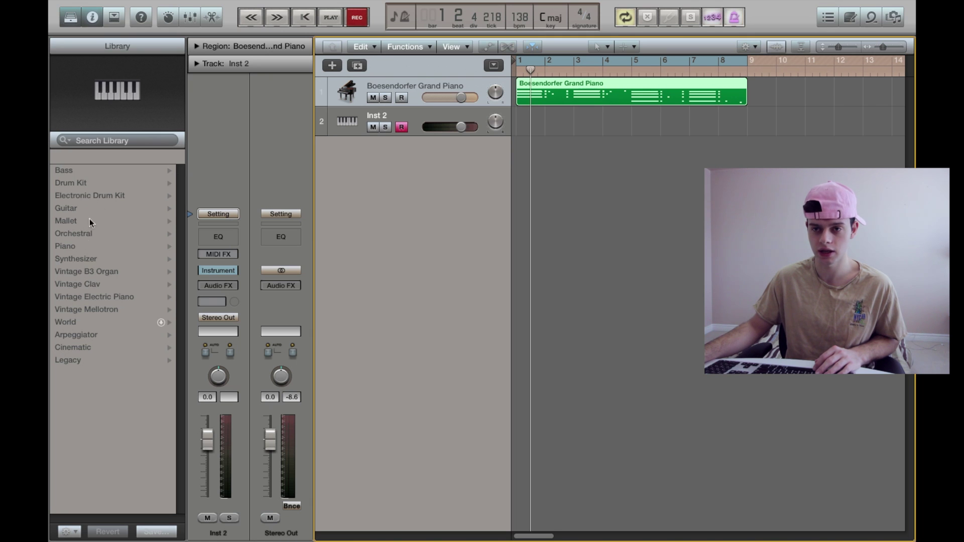
{"action": "left_click", "coordinate": [99, 196]}
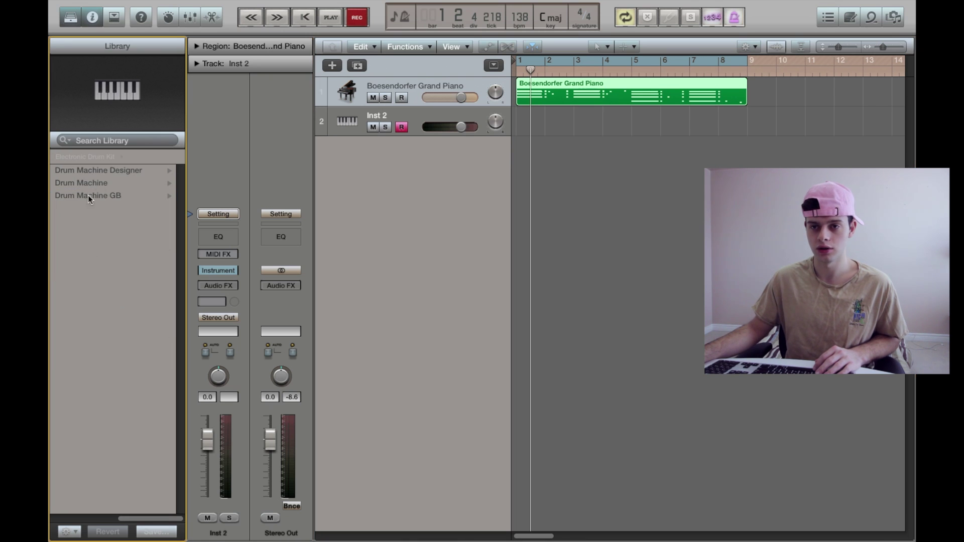
{"action": "left_click", "coordinate": [86, 157]}
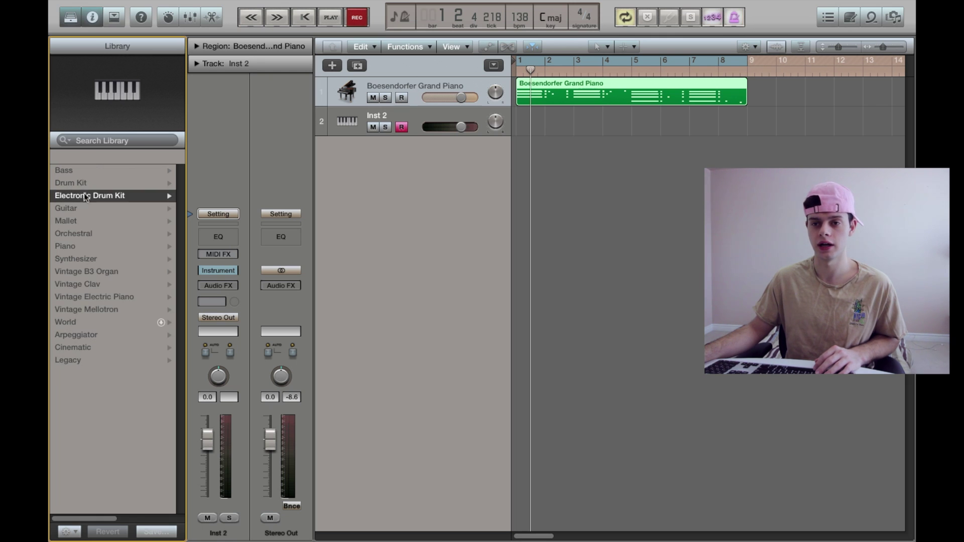
{"action": "left_click", "coordinate": [84, 196]}
{"action": "left_click", "coordinate": [101, 184]}
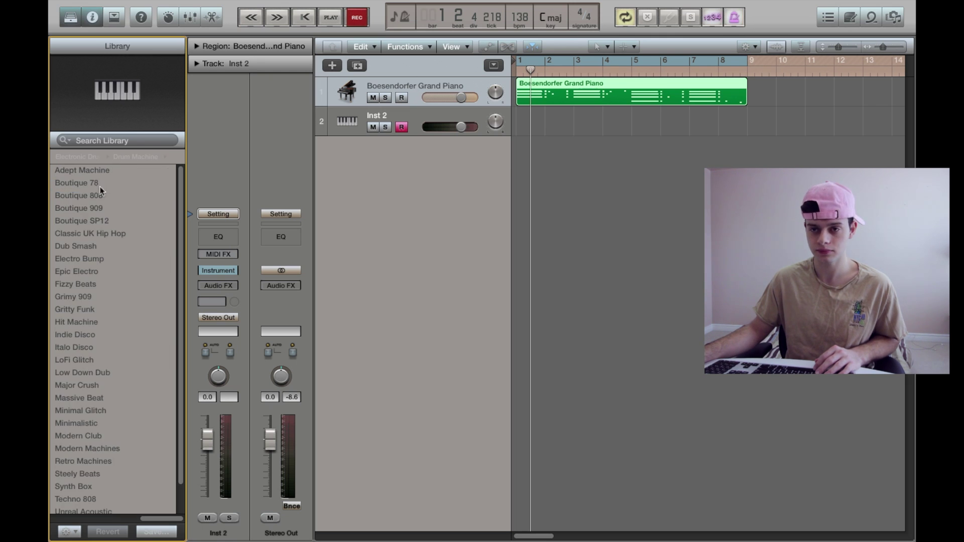
Step: Look through the Drum Machine patches and load Boutique 808 on the new track
{"action": "scroll", "coordinate": [109, 189], "scroll_direction": "down", "scroll_amount": 3}
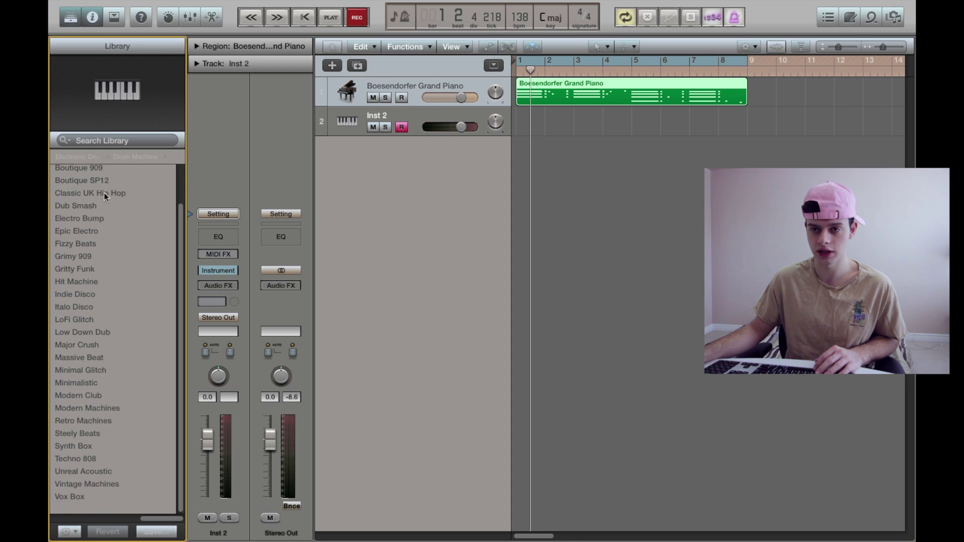
{"action": "scroll", "coordinate": [104, 191], "scroll_direction": "up", "scroll_amount": 2}
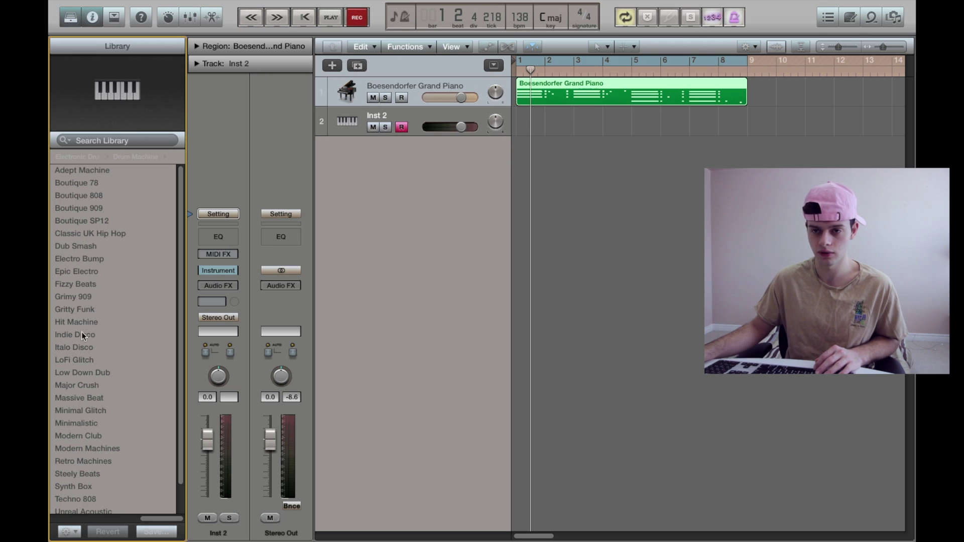
{"action": "scroll", "coordinate": [77, 347], "scroll_direction": "down", "scroll_amount": 1}
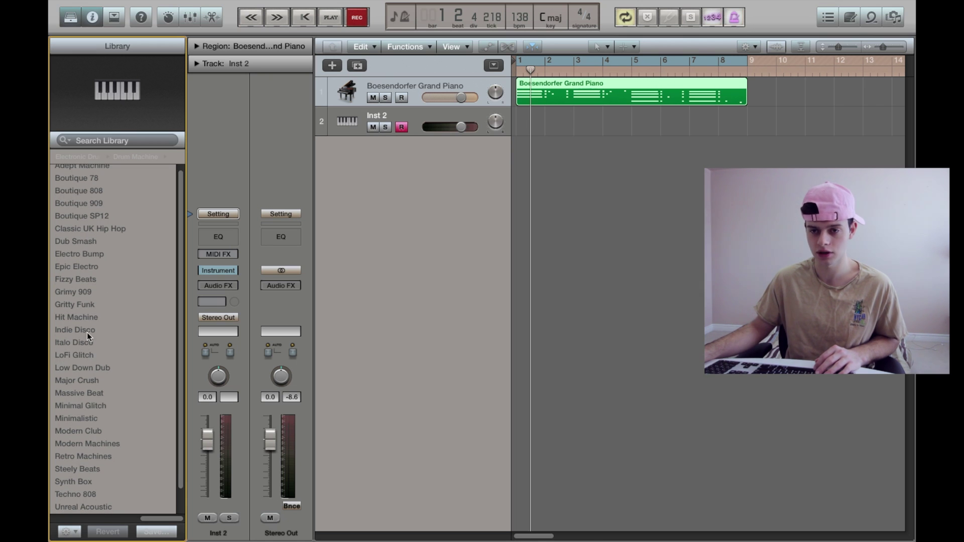
{"action": "scroll", "coordinate": [86, 333], "scroll_direction": "down", "scroll_amount": 2}
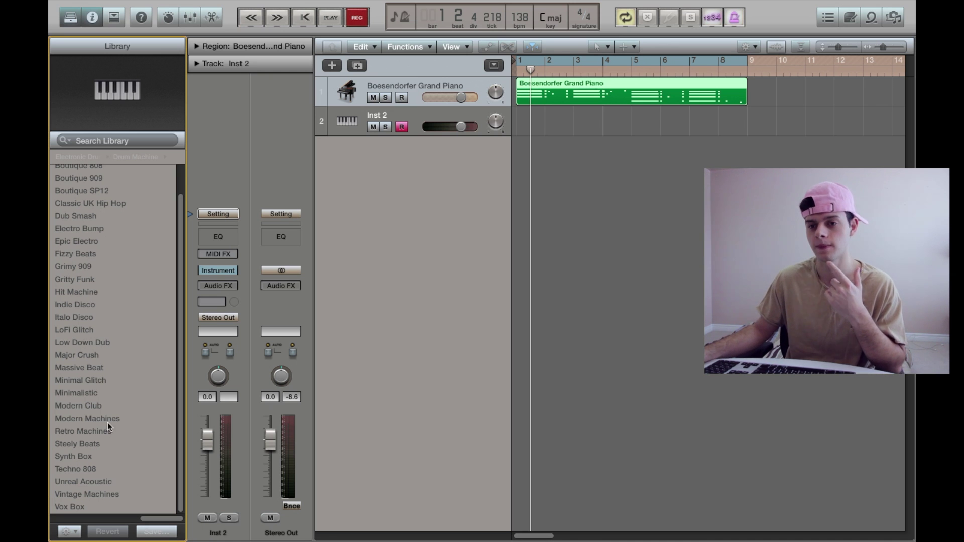
{"action": "scroll", "coordinate": [112, 389], "scroll_direction": "up", "scroll_amount": 3}
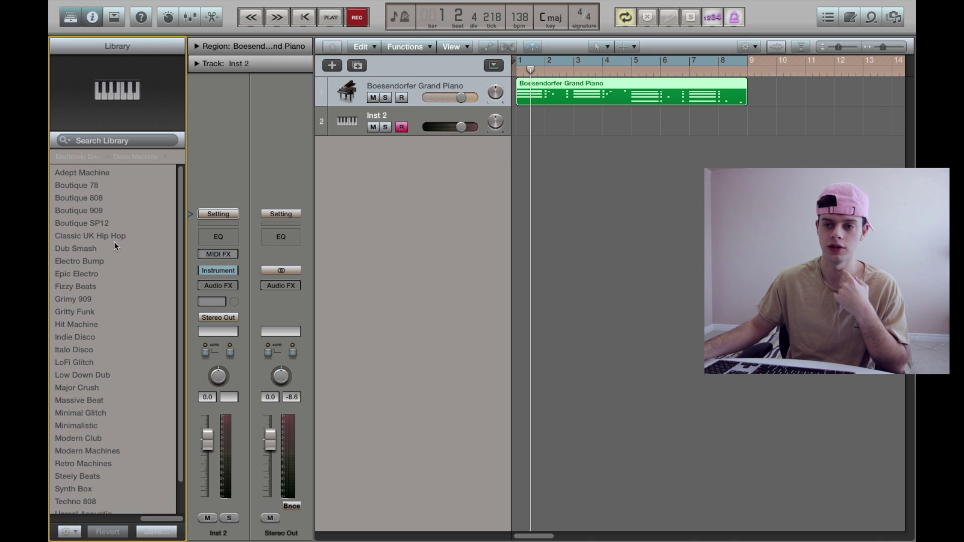
{"action": "left_click", "coordinate": [98, 198]}
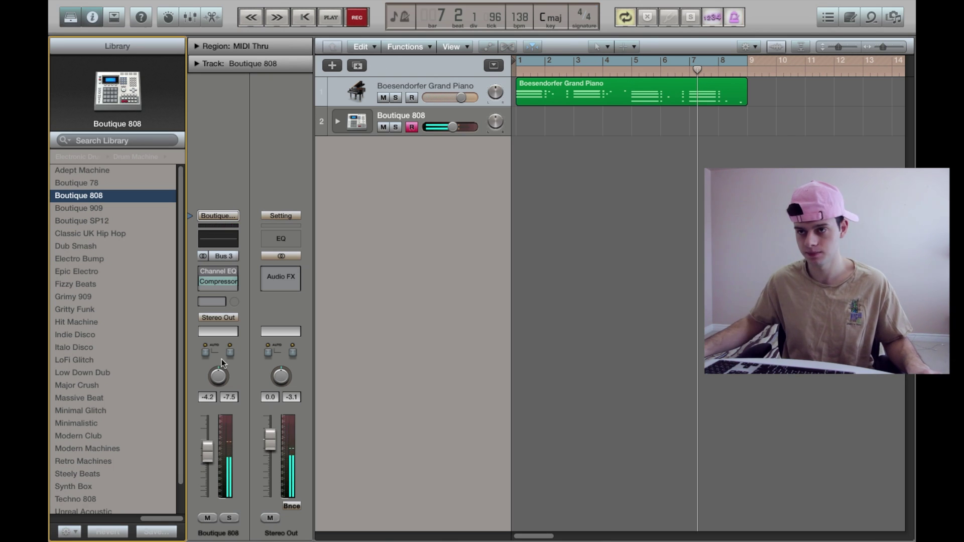
Step: Record an eight-bar drum part on the Boutique 808 track and open its region in the Piano Roll
{"action": "left_click", "coordinate": [357, 19]}
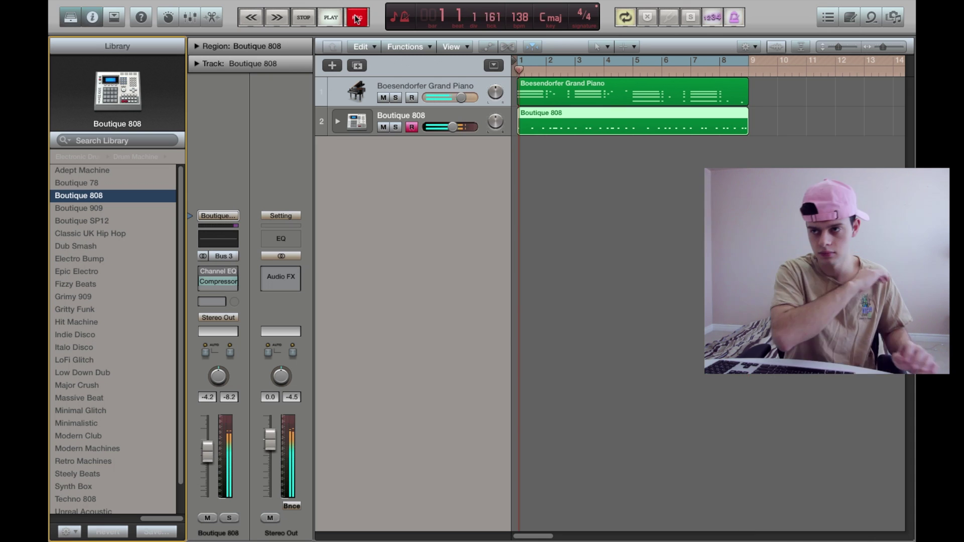
{"action": "key", "text": "space"}
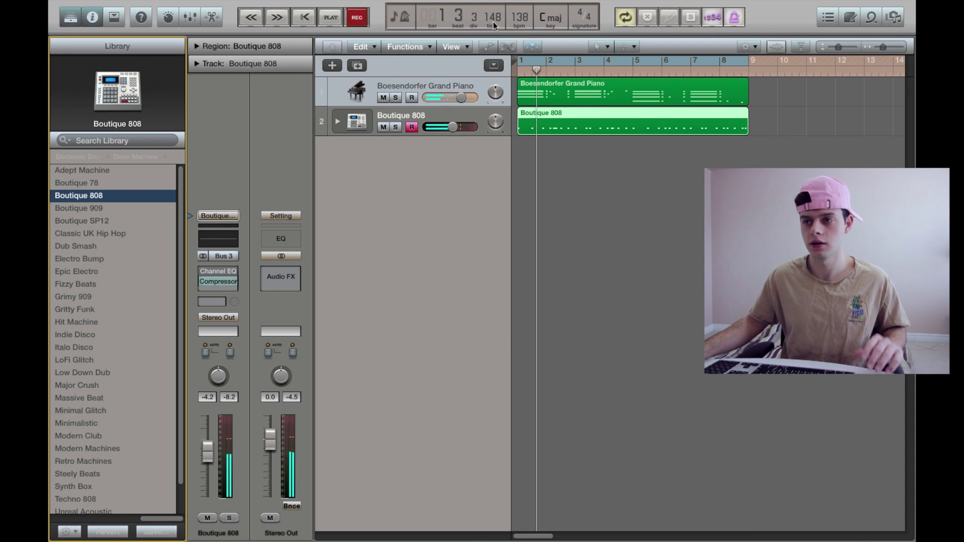
{"action": "double_click", "coordinate": [562, 113]}
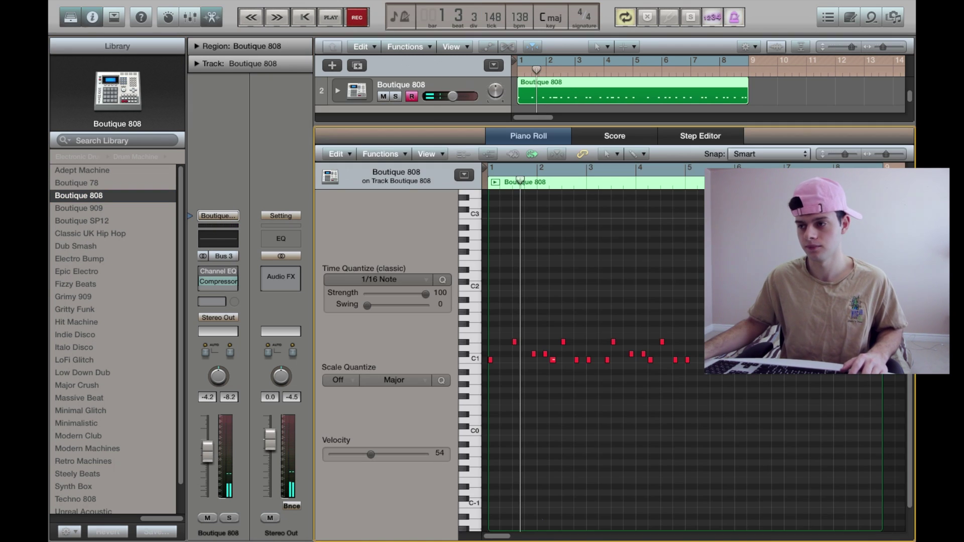
Step: Quantize all notes of the Boutique 808 region to 1/16 Note
{"action": "key", "text": "super+a"}
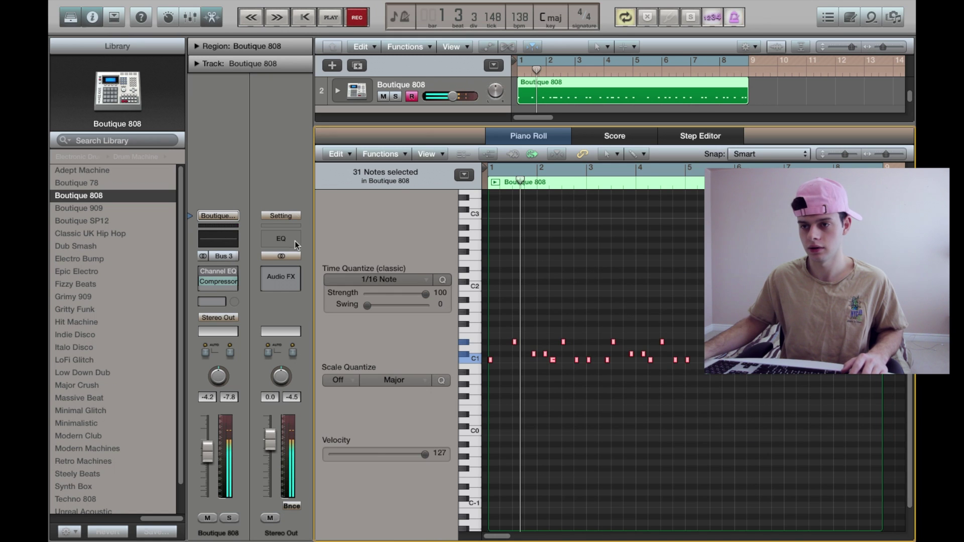
{"action": "left_click", "coordinate": [443, 281]}
{"action": "left_click", "coordinate": [556, 281]}
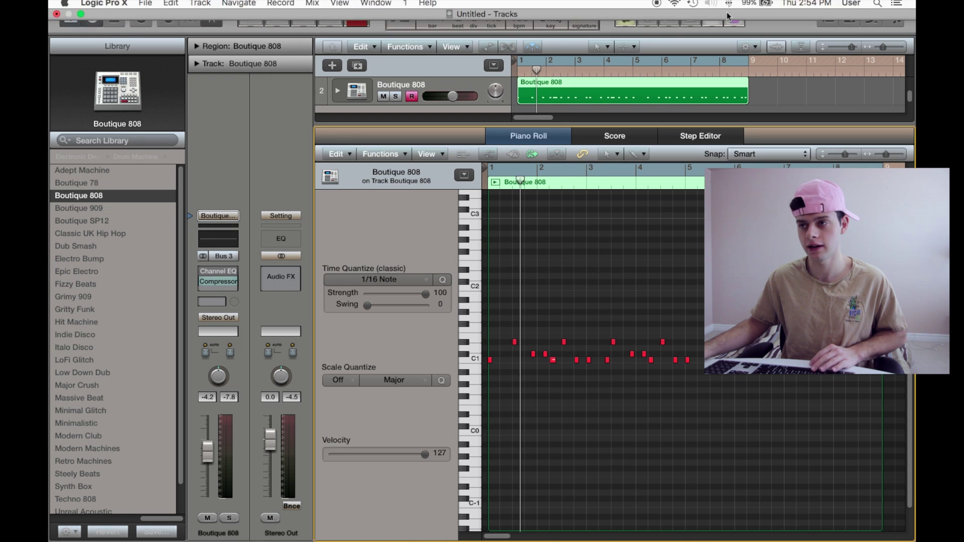
Step: Play back the drum part, delete the stray C1 note midway through bar 3, and listen to the part again
{"action": "key", "text": "space"}
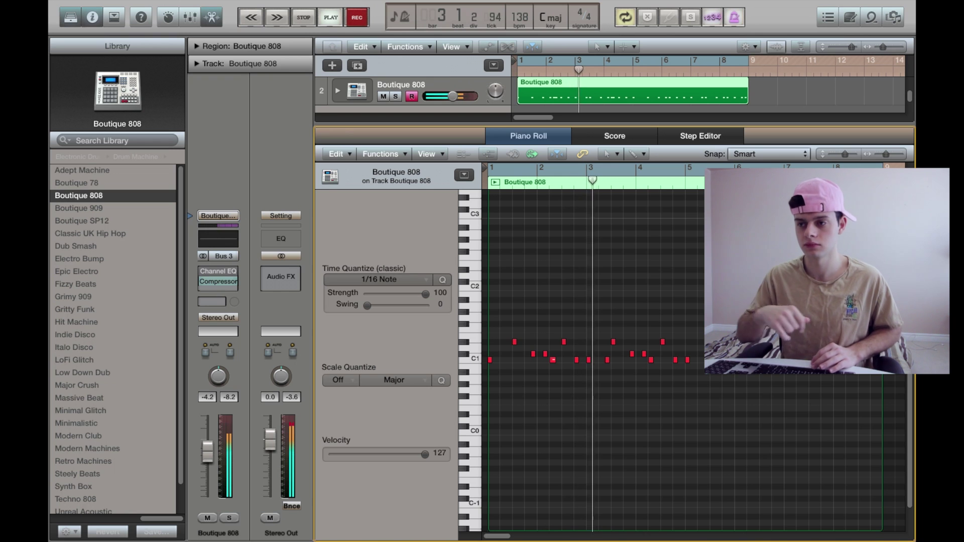
{"action": "key", "text": "space"}
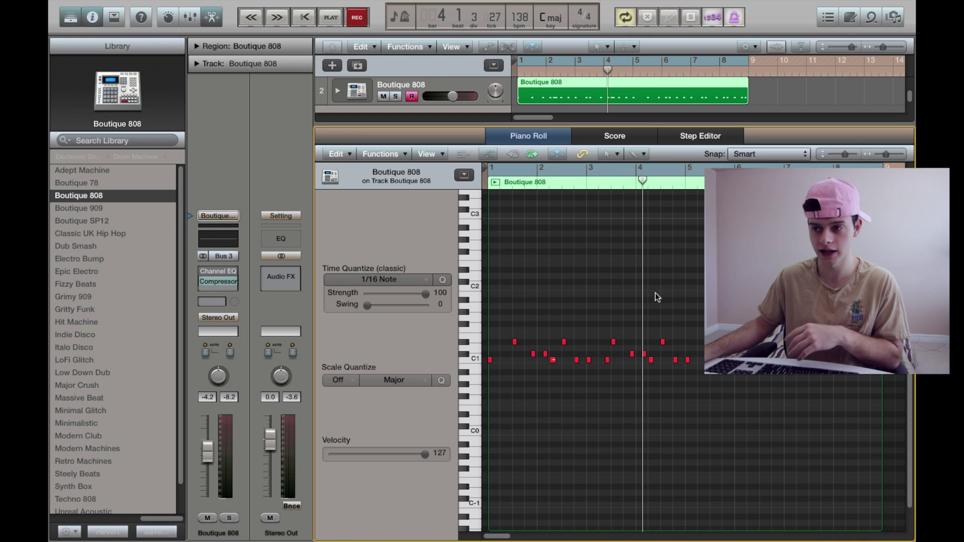
{"action": "left_click", "coordinate": [607, 361]}
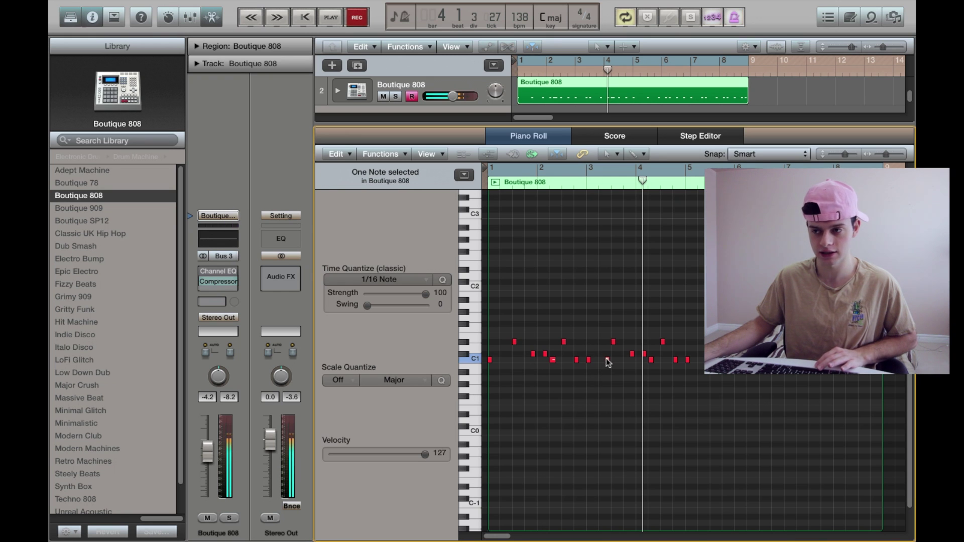
{"action": "key", "text": "space"}
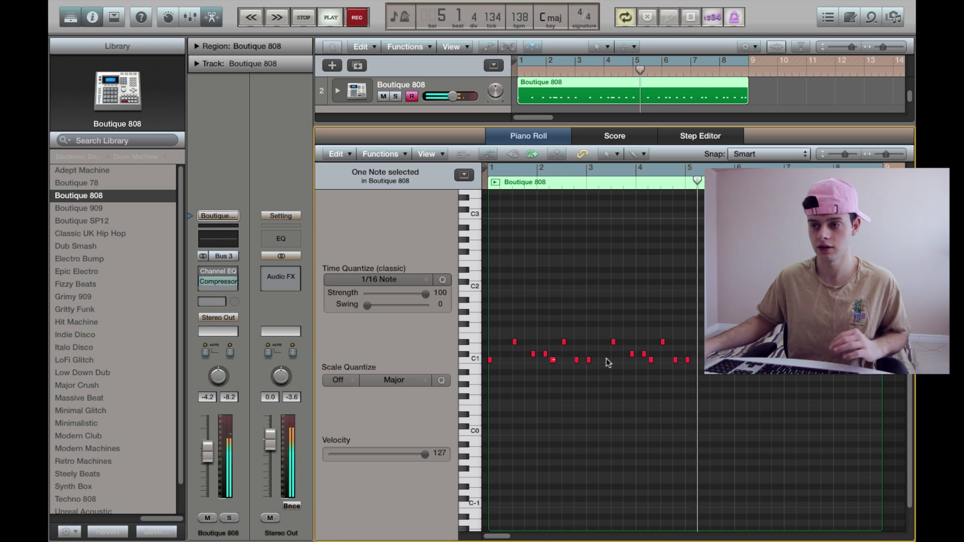
{"action": "key", "text": "space"}
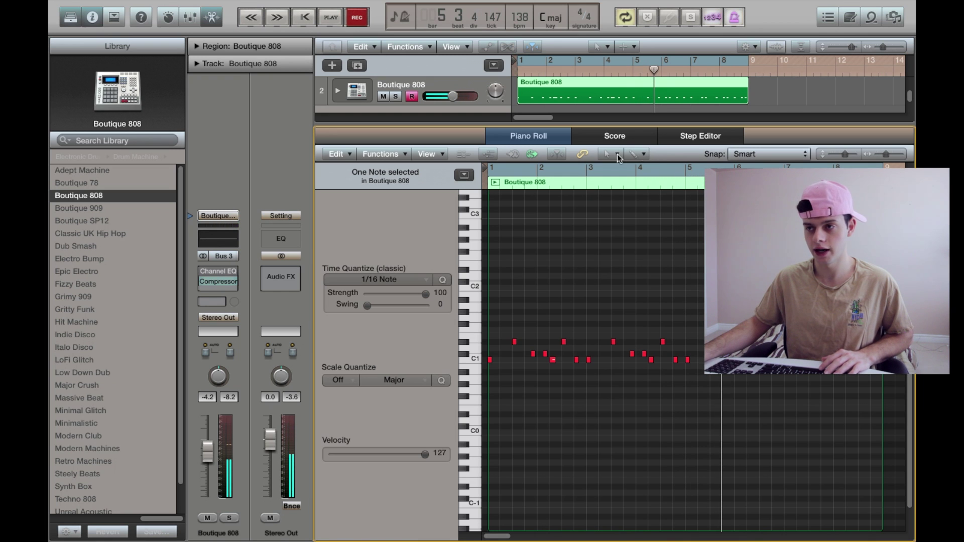
Step: Switch the Piano Roll's secondary tool to the Pointer Tool, check the primary tool choices, and set the secondary tool back to the Pencil Tool
{"action": "left_click", "coordinate": [635, 156]}
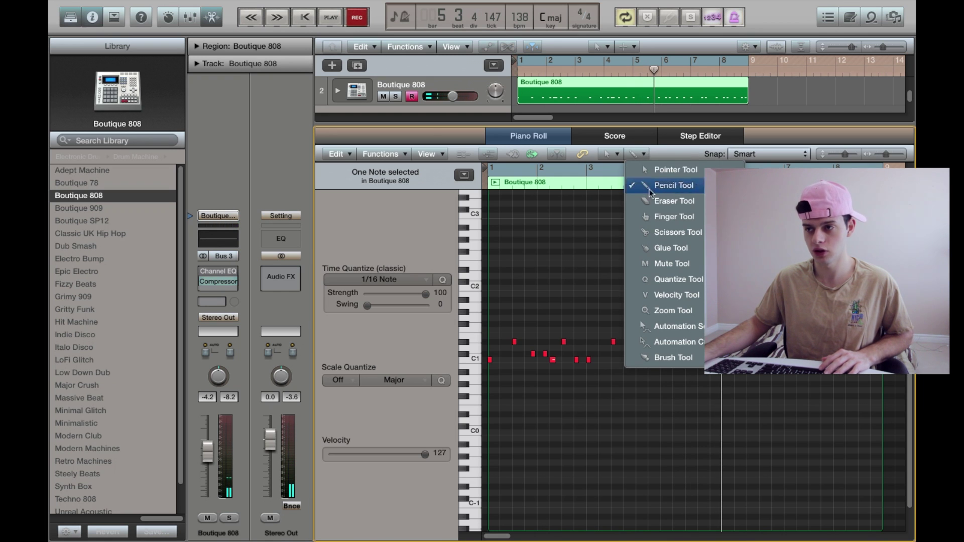
{"action": "left_click", "coordinate": [682, 172]}
{"action": "left_click", "coordinate": [613, 155]}
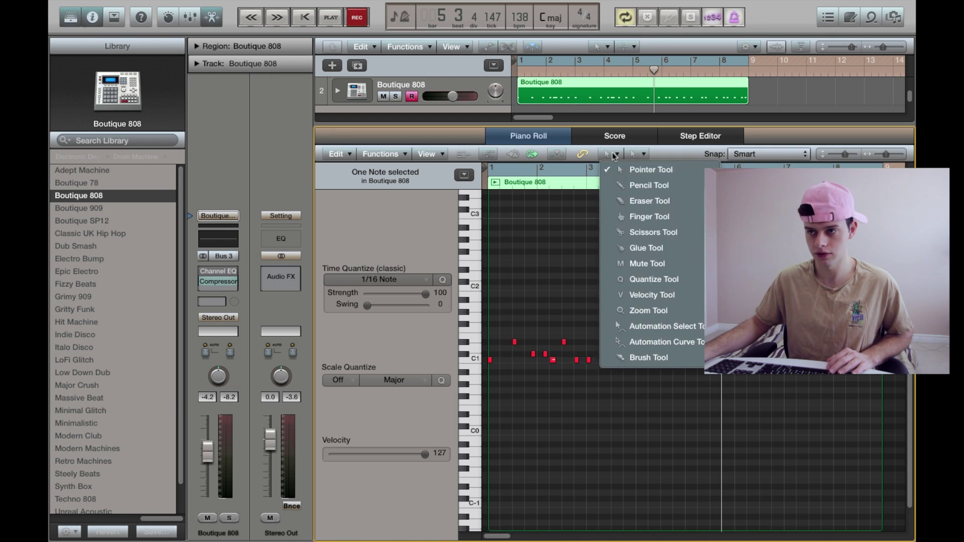
{"action": "left_click", "coordinate": [631, 170]}
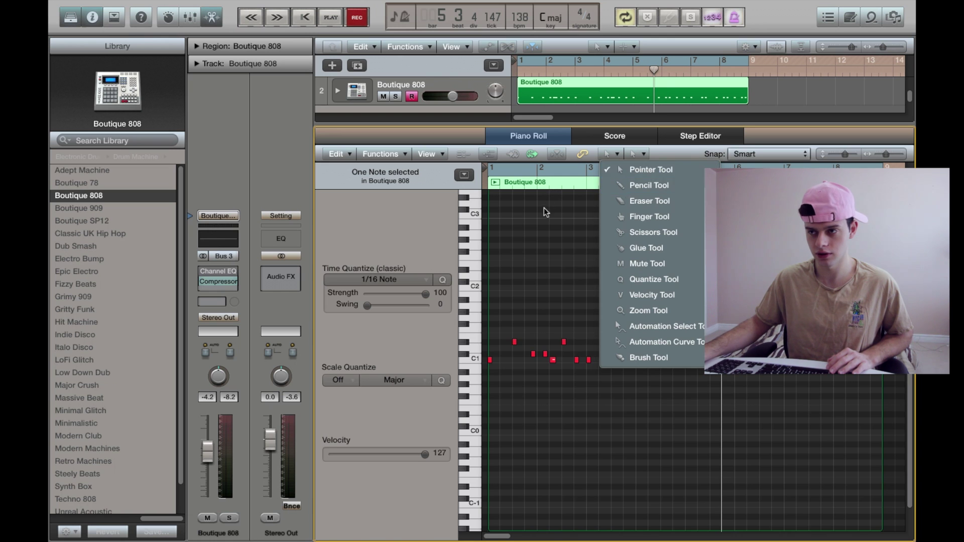
{"action": "left_click", "coordinate": [637, 155]}
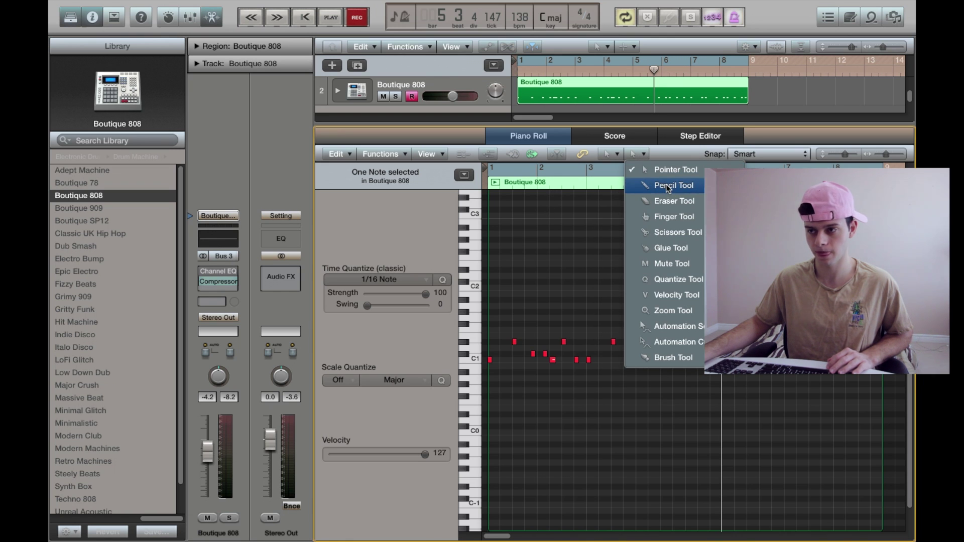
{"action": "left_click", "coordinate": [666, 184]}
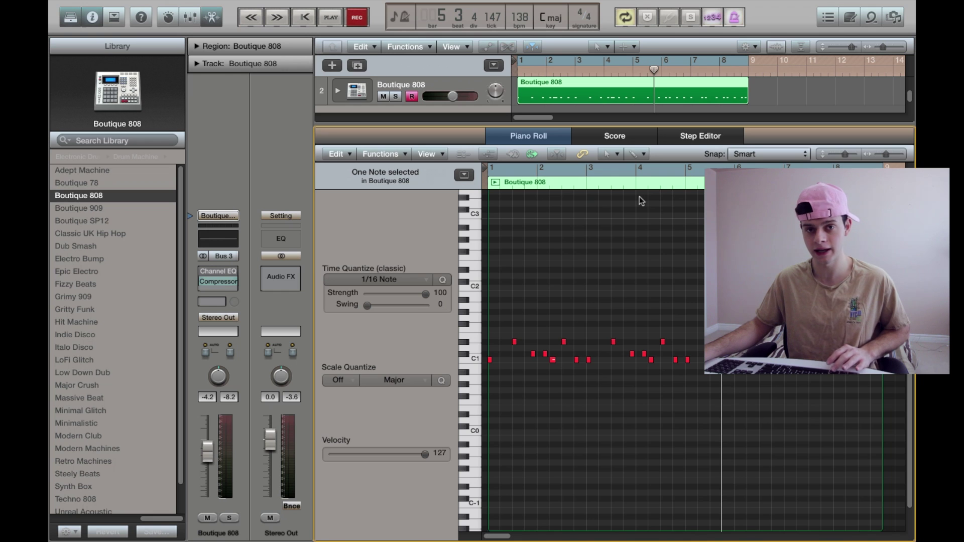
Step: Pencil in two test notes just above C2 near bars 3 and 5, delete them, and briefly show the tool list
{"action": "left_click", "coordinate": [597, 284]}
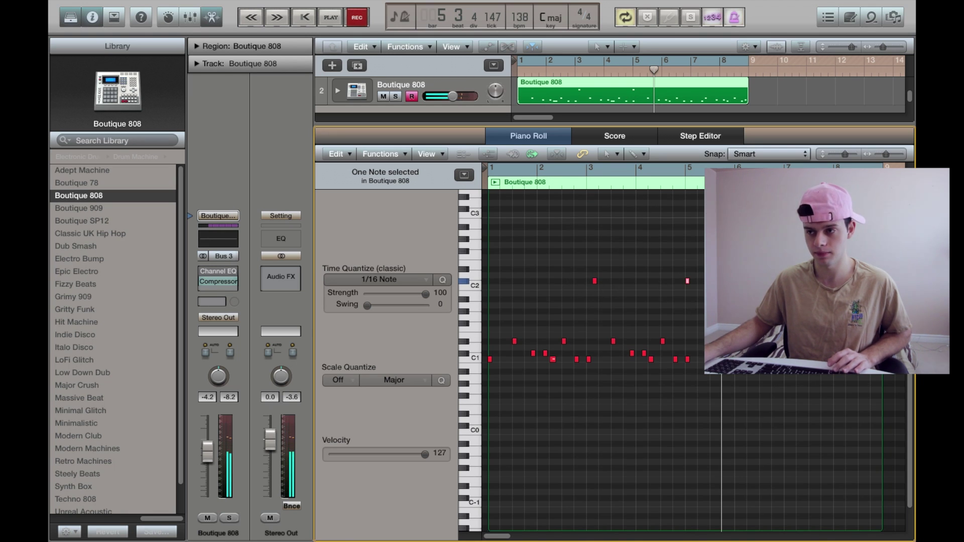
{"action": "left_click_drag", "start_coordinate": [718, 250], "coordinate": [381, 325]}
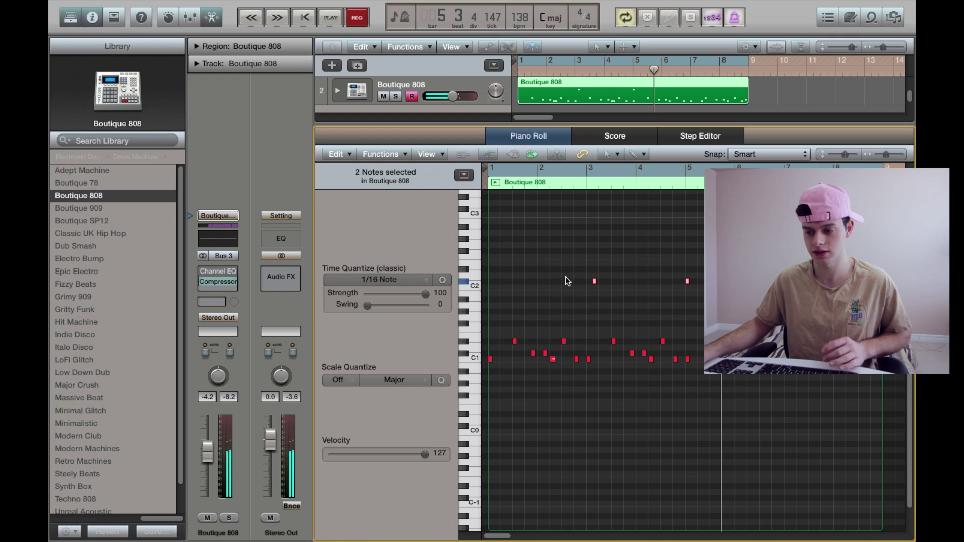
{"action": "key", "text": "Delete"}
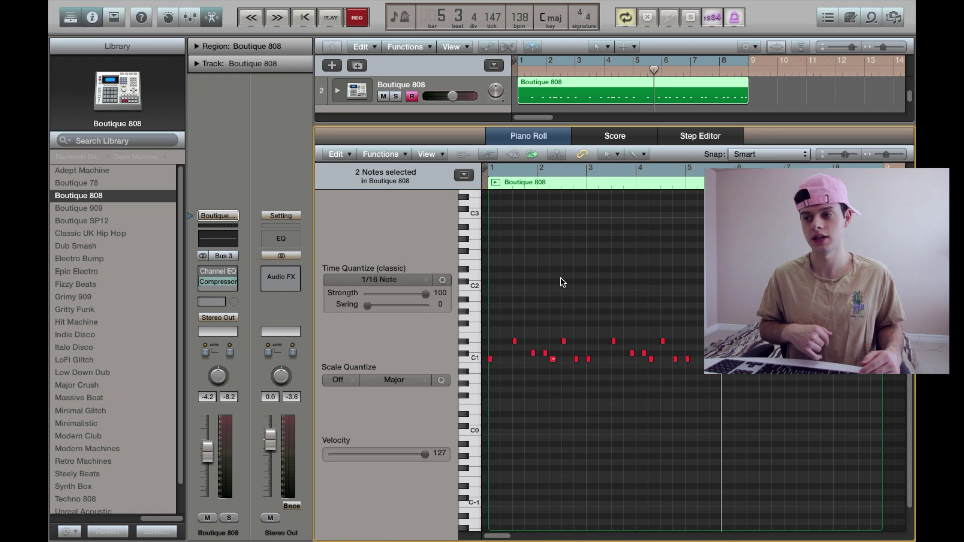
{"action": "key", "text": "t"}
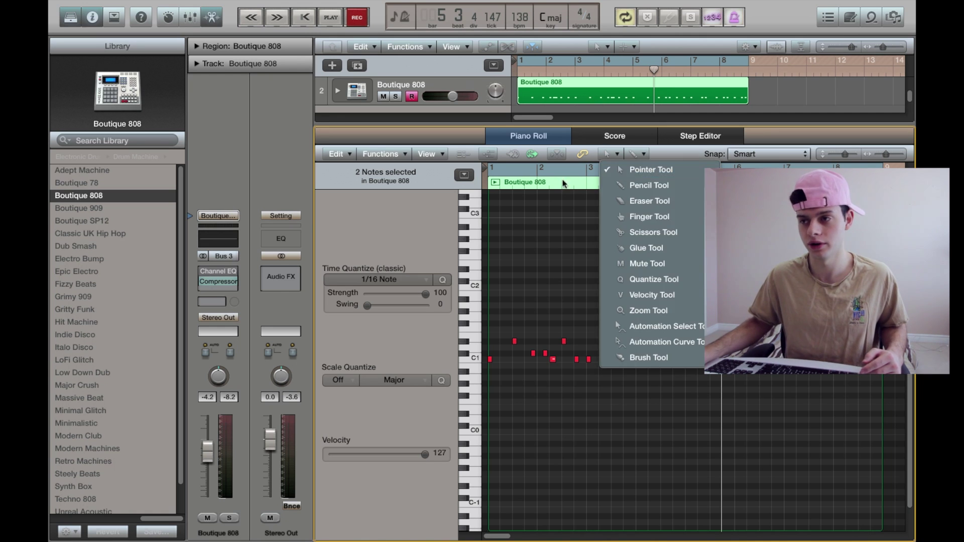
{"action": "key", "text": "Escape"}
Step: Close the Piano Roll, duplicate the Boutique 808 track twice, and copy its drum region onto both new tracks
{"action": "key", "text": "e"}
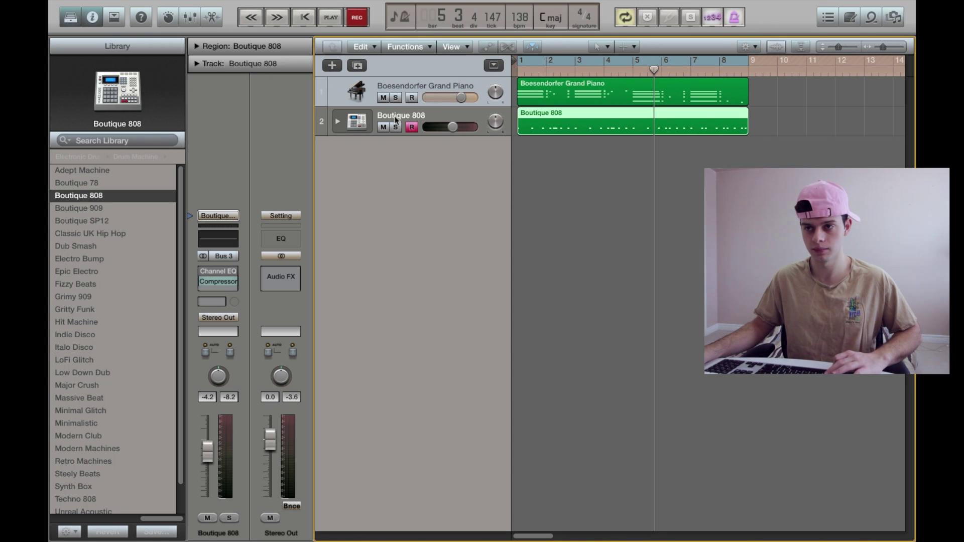
{"action": "key", "text": "super+d"}
{"action": "key", "text": "super+d"}
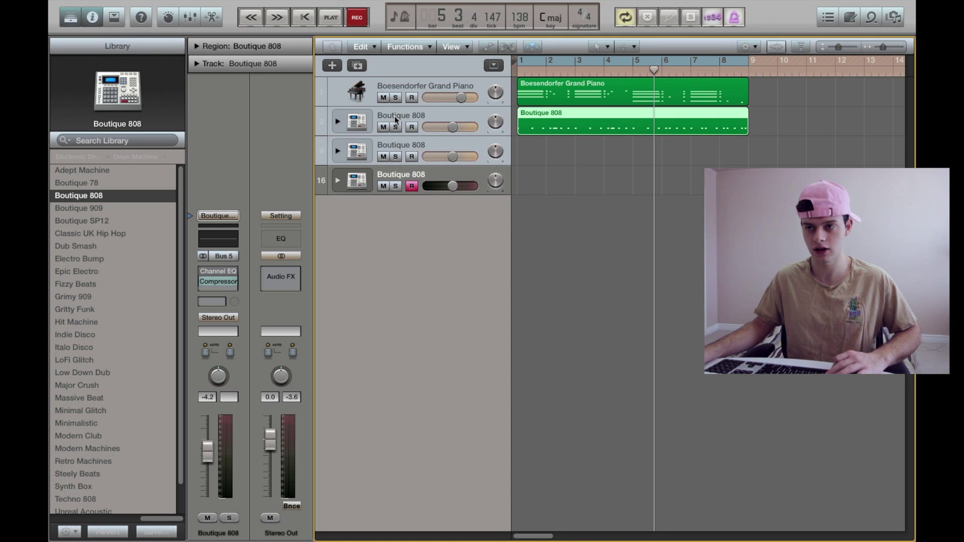
{"action": "left_click", "coordinate": [399, 118]}
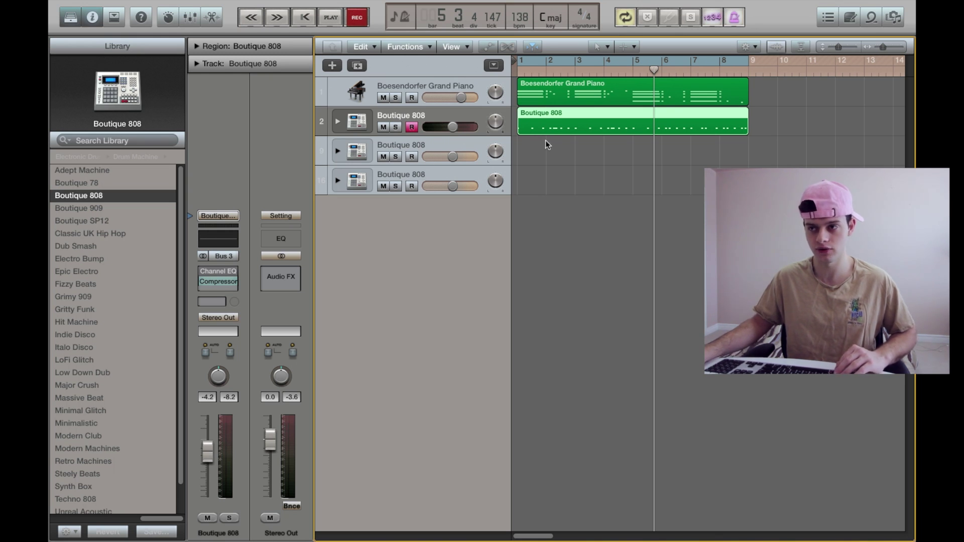
{"action": "left_click_drag", "start_coordinate": [560, 125], "coordinate": [554, 177]}
Step: Delete the two lower rows of notes from the first Boutique 808 region, keeping only the highest row, and close the Piano Roll
{"action": "double_click", "coordinate": [556, 121]}
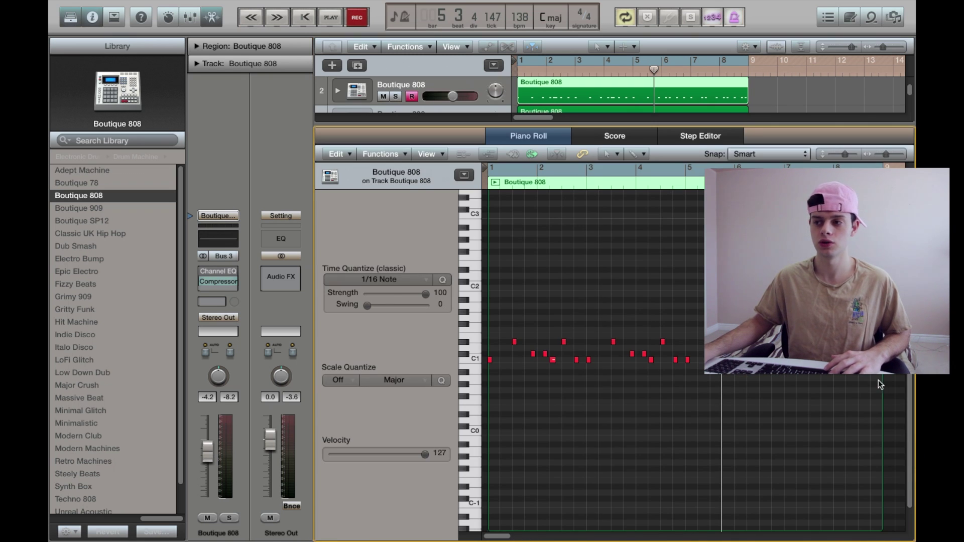
{"action": "left_click_drag", "start_coordinate": [889, 351], "coordinate": [483, 398]}
{"action": "key", "text": "Delete"}
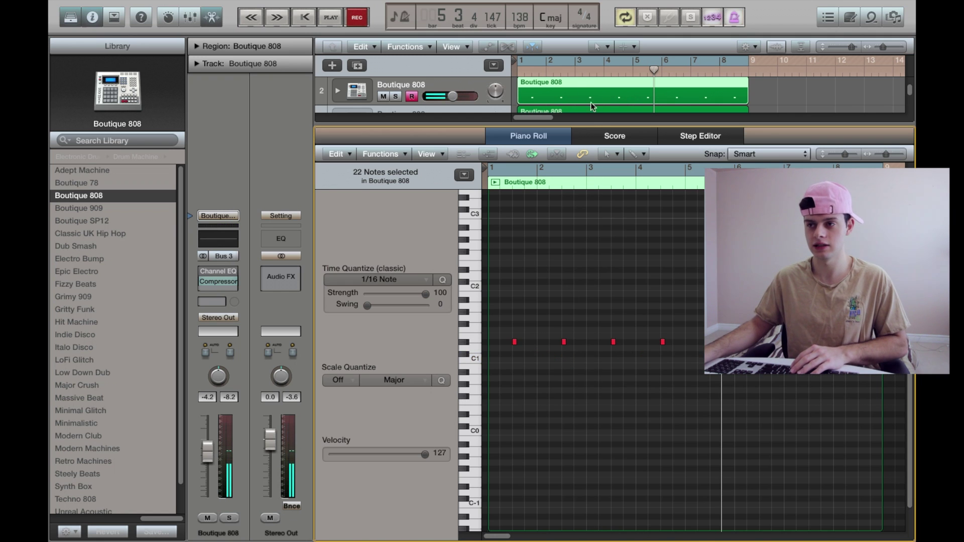
{"action": "key", "text": "e"}
{"action": "key", "text": "super+z"}
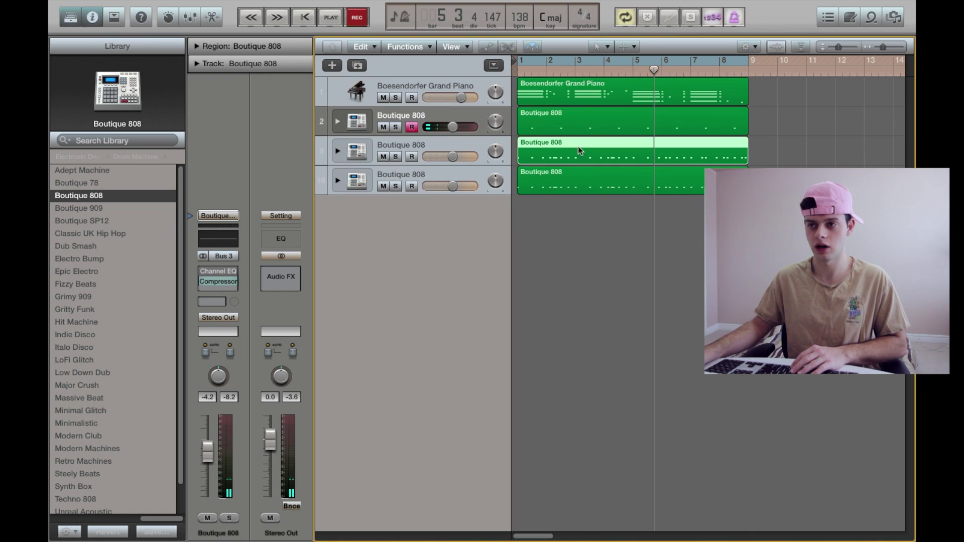
Step: Delete the highest and lowest rows of notes from the second Boutique 808 region, keeping only the middle row
{"action": "key", "text": "e"}
{"action": "left_click_drag", "start_coordinate": [718, 334], "coordinate": [475, 342]}
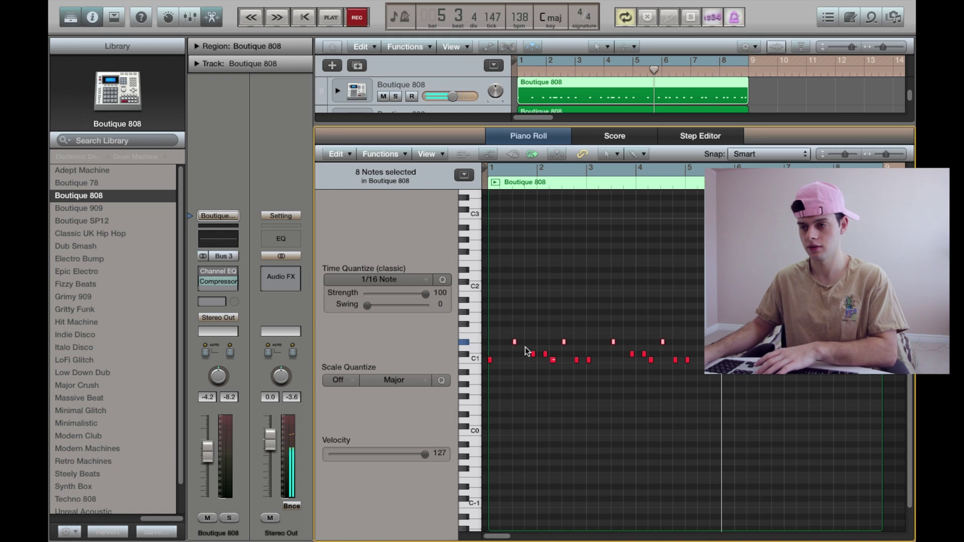
{"action": "key", "text": "Delete"}
{"action": "left_click_drag", "start_coordinate": [880, 357], "coordinate": [407, 399]}
{"action": "key", "text": "Delete"}
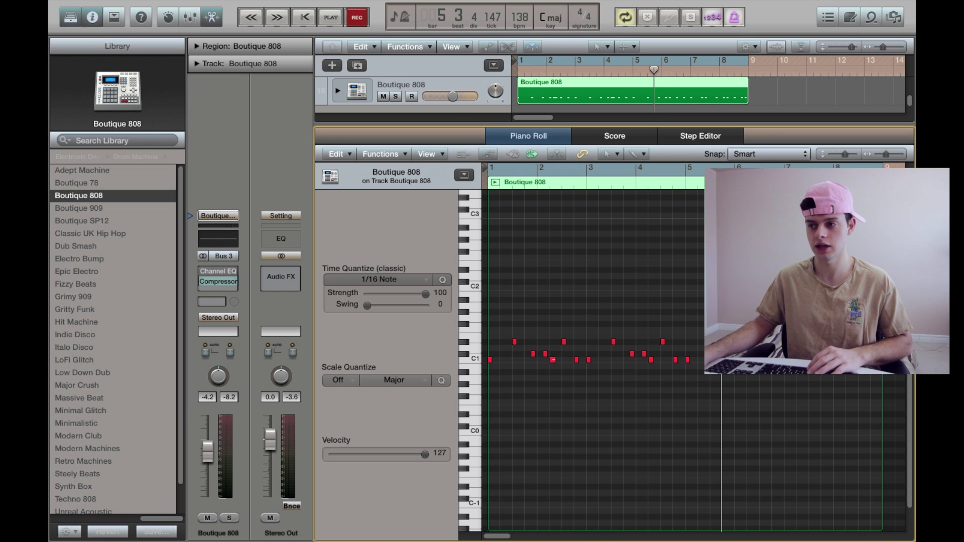
Step: Delete the two upper rows of notes from the third Boutique 808 region, keeping only the C1 row, and close the Piano Roll
{"action": "left_click_drag", "start_coordinate": [728, 333], "coordinate": [396, 351]}
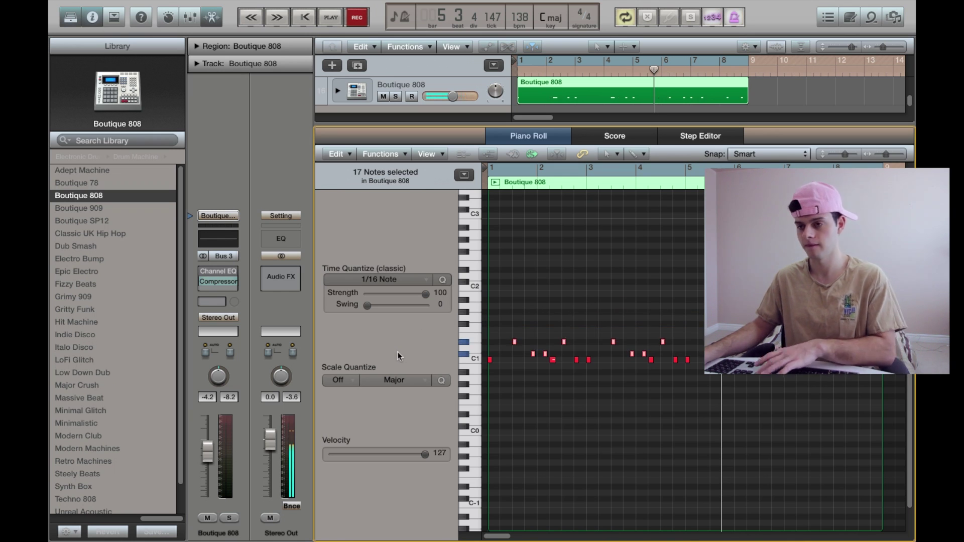
{"action": "key", "text": "Delete"}
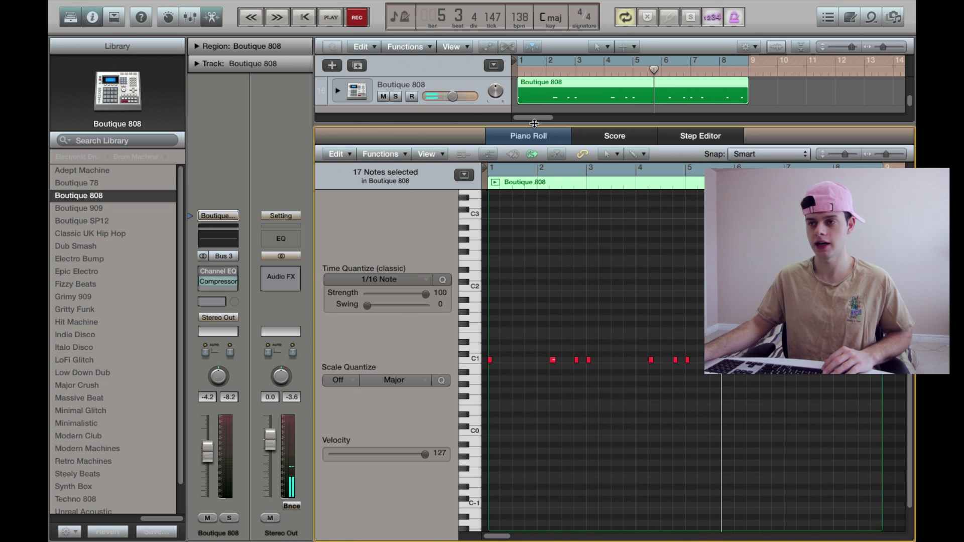
{"action": "key", "text": "e"}
Step: Play the loop and balance the Boutique 808 tracks: lower the first to -10.0 dB, lower the second, and raise the third to -1.7 dB
{"action": "key", "text": "space"}
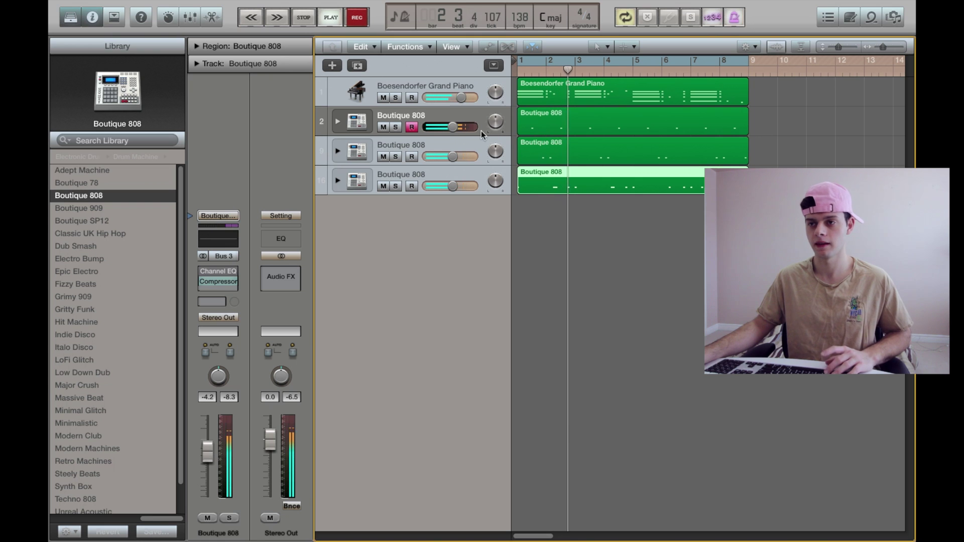
{"action": "key", "text": "space"}
{"action": "left_click_drag", "start_coordinate": [452, 127], "coordinate": [466, 188]}
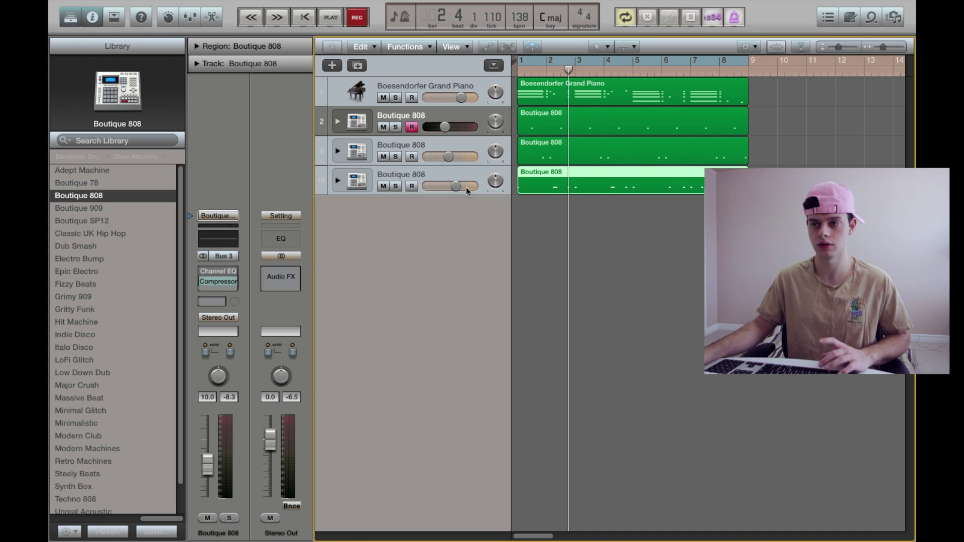
{"action": "key", "text": "space"}
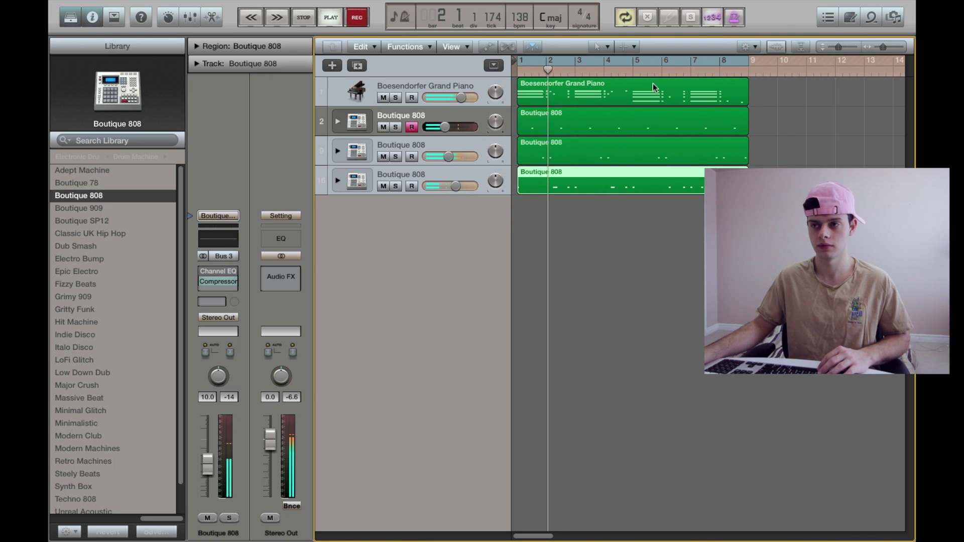
{"action": "left_click_drag", "start_coordinate": [449, 156], "coordinate": [435, 155]}
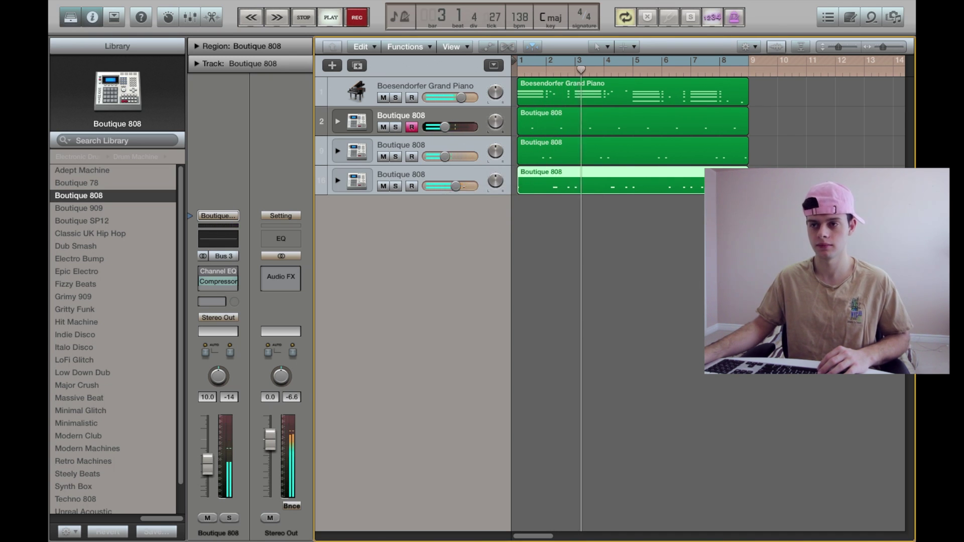
{"action": "left_click_drag", "start_coordinate": [456, 186], "coordinate": [469, 187]}
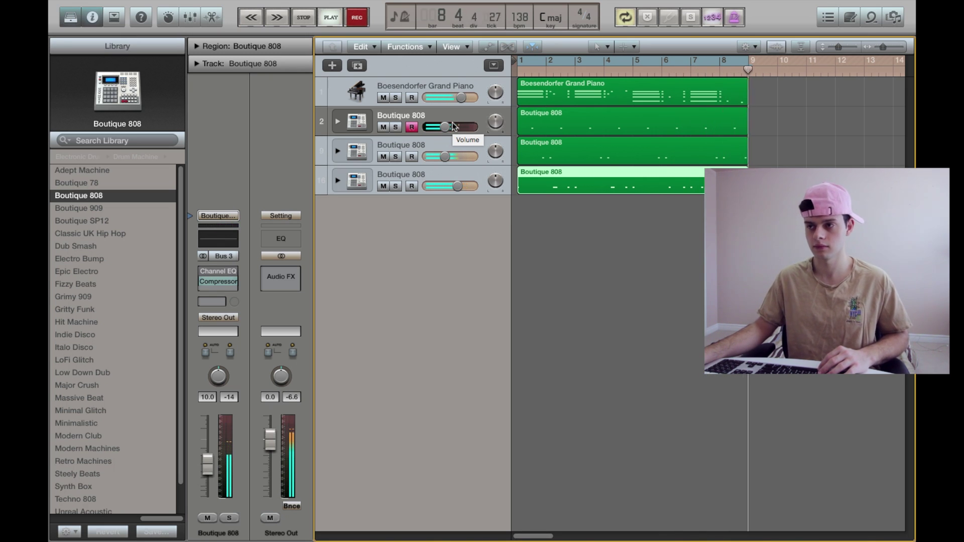
{"action": "left_click", "coordinate": [409, 168]}
{"action": "key", "text": "space"}
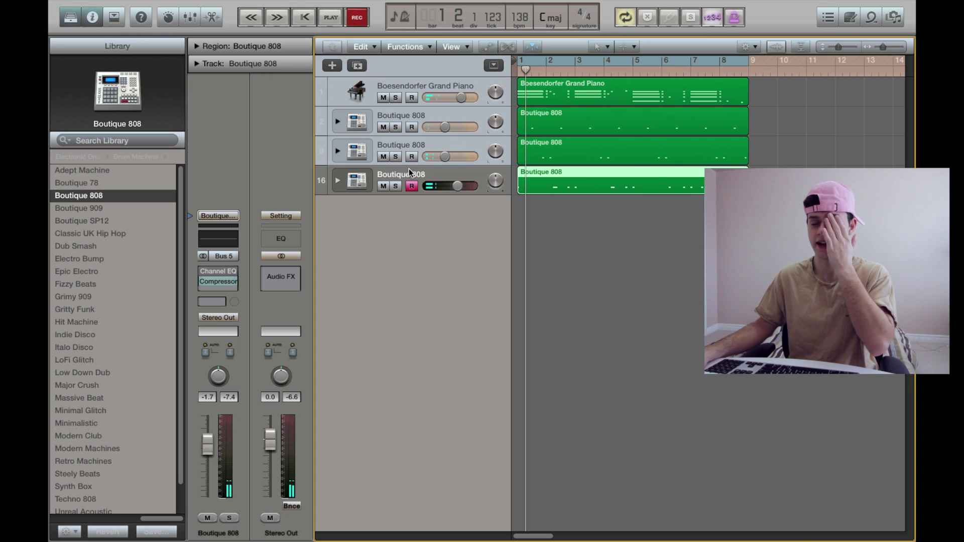
Step: Add a new software instrument track below the drums, and toggle the Library and Inspector, leaving both displayed
{"action": "double_click", "coordinate": [421, 269]}
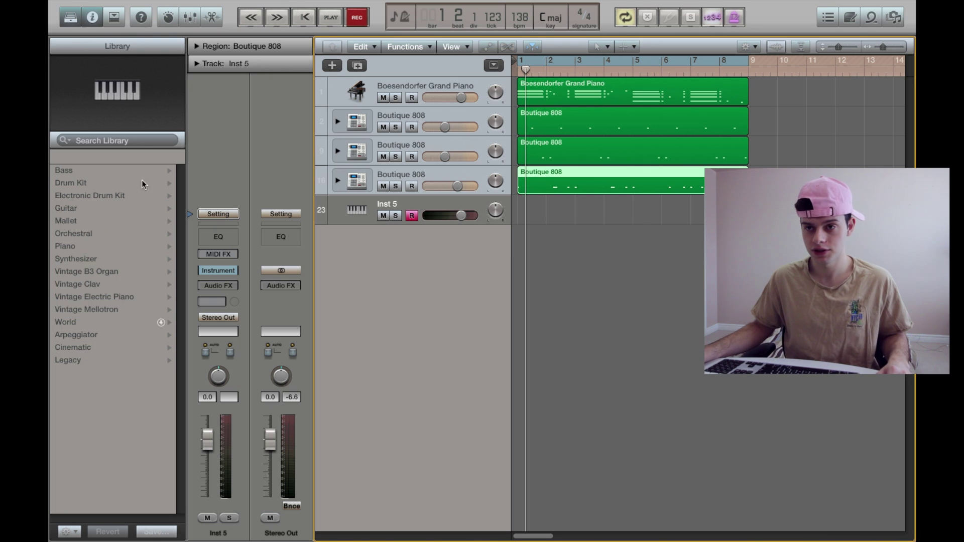
{"action": "left_click", "coordinate": [71, 18]}
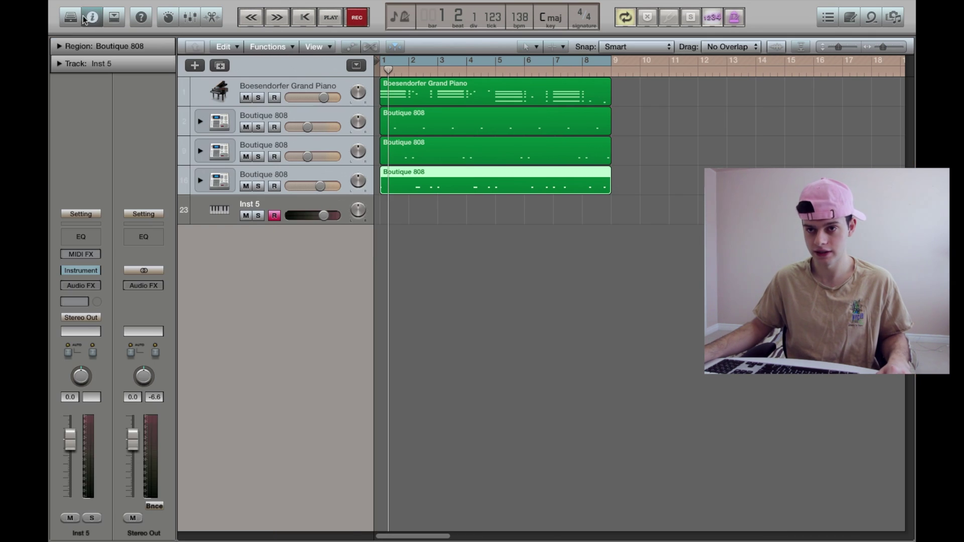
{"action": "left_click", "coordinate": [83, 17]}
{"action": "left_click", "coordinate": [91, 18]}
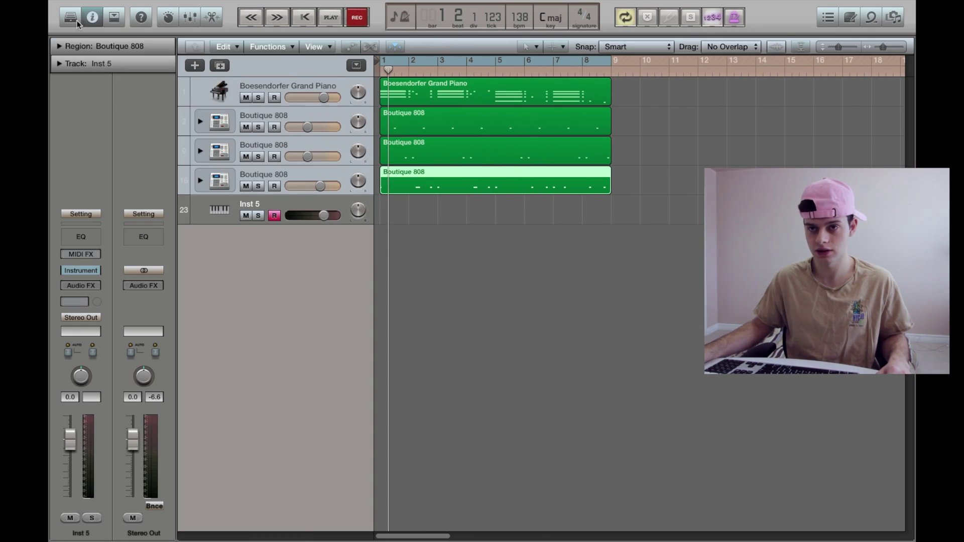
{"action": "left_click", "coordinate": [71, 18]}
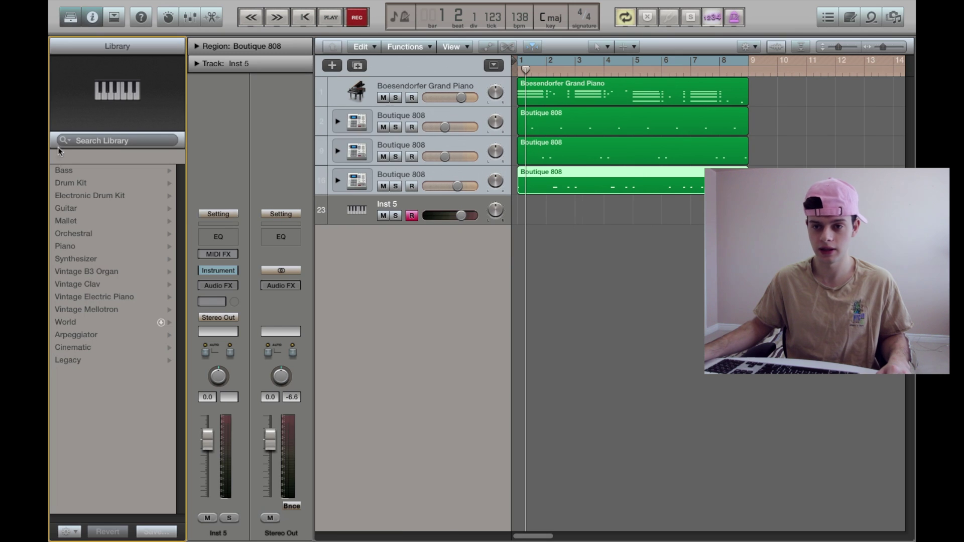
Step: Load the Fretless Bass patch from the Bass category onto the new track, and return to the Library's main categories
{"action": "left_click", "coordinate": [76, 175]}
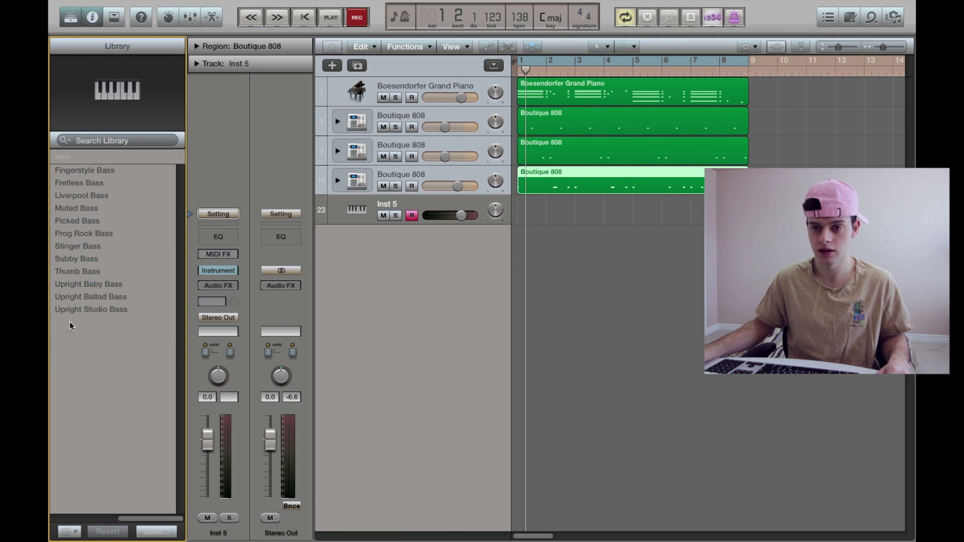
{"action": "left_click", "coordinate": [81, 186]}
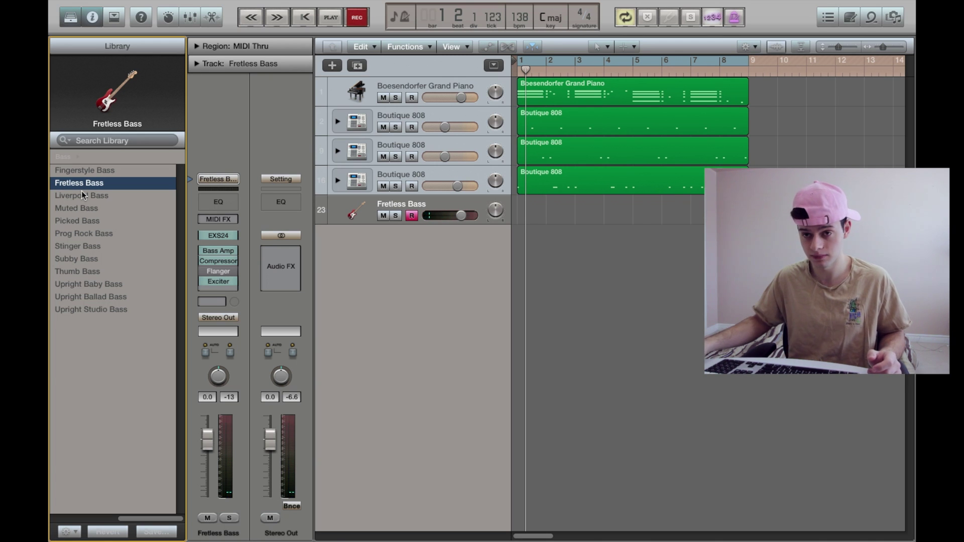
{"action": "left_click", "coordinate": [66, 155]}
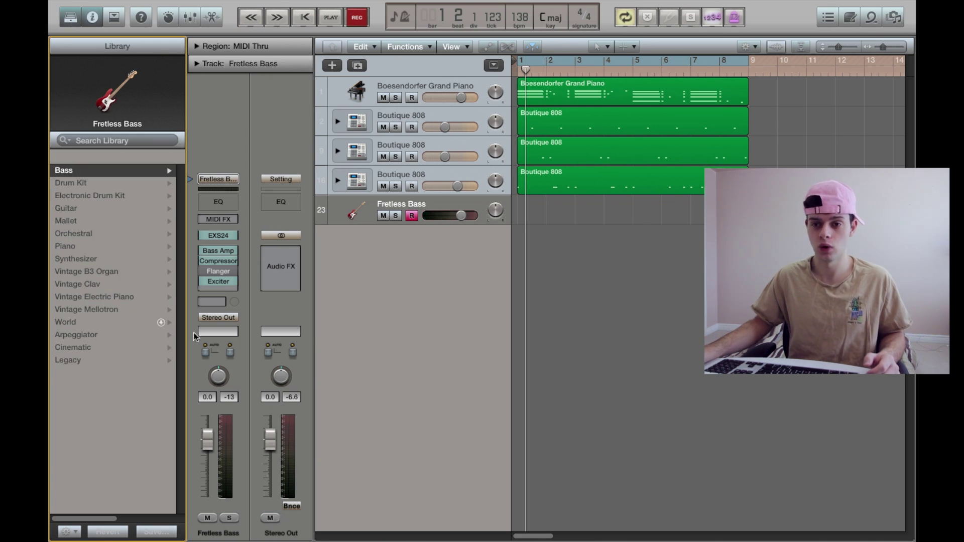
Step: Browse the Library's Synthesizer category and the Legacy Logic bass folders, including 03 Synth Bass, for other bass sounds
{"action": "left_click", "coordinate": [82, 259]}
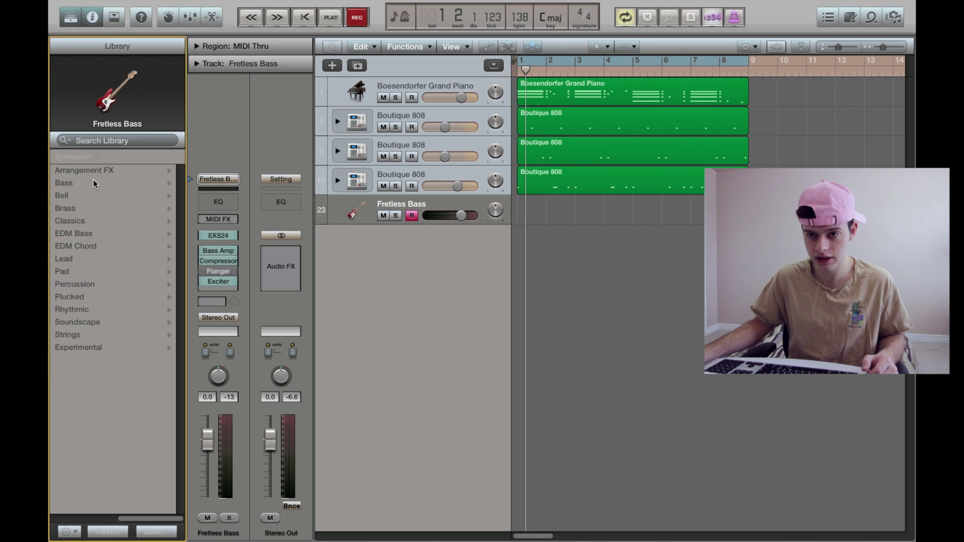
{"action": "left_click", "coordinate": [77, 158]}
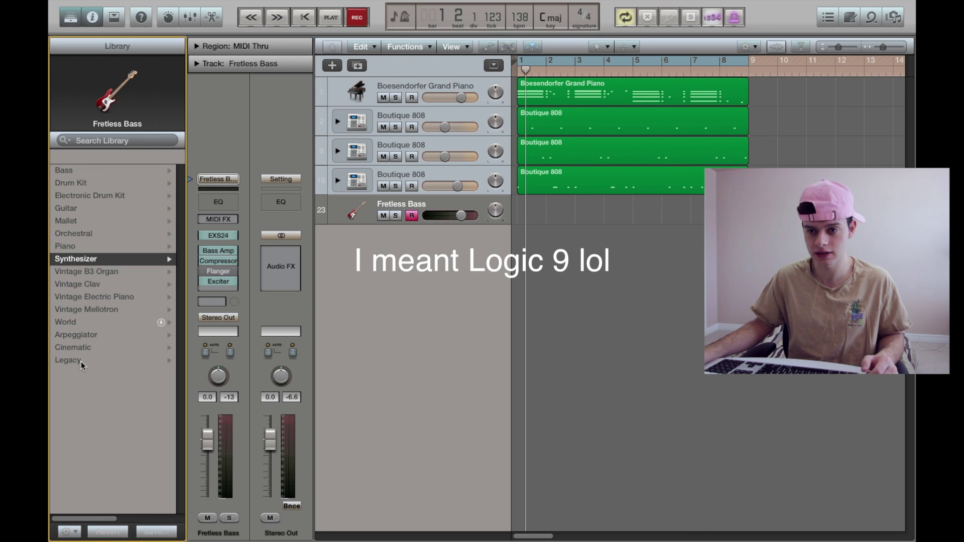
{"action": "left_click", "coordinate": [97, 361]}
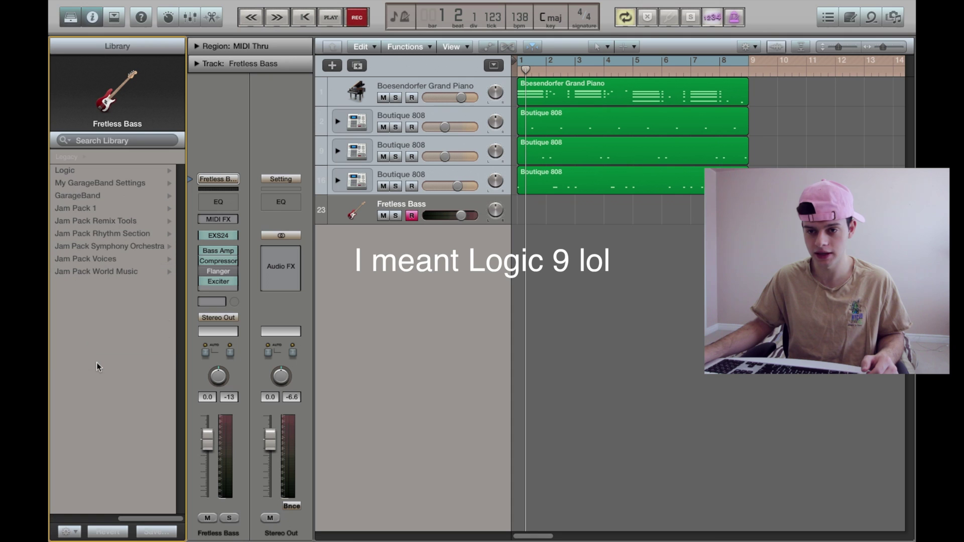
{"action": "left_click", "coordinate": [89, 175]}
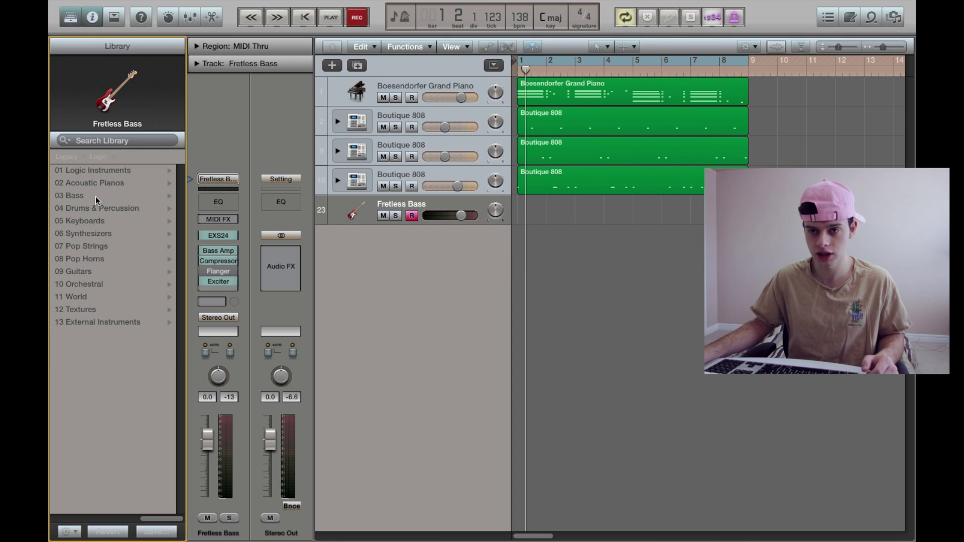
{"action": "left_click", "coordinate": [95, 197]}
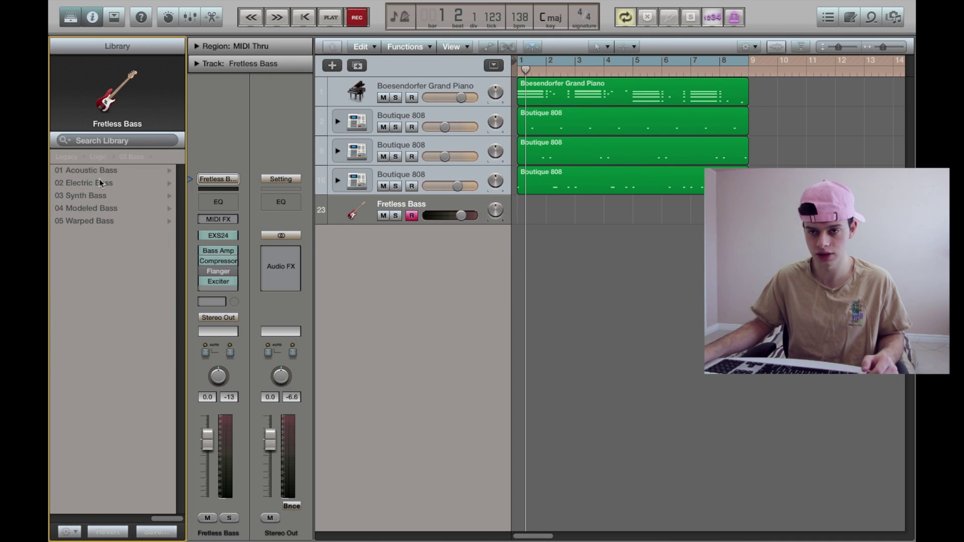
{"action": "left_click", "coordinate": [94, 196]}
{"action": "left_click", "coordinate": [126, 161]}
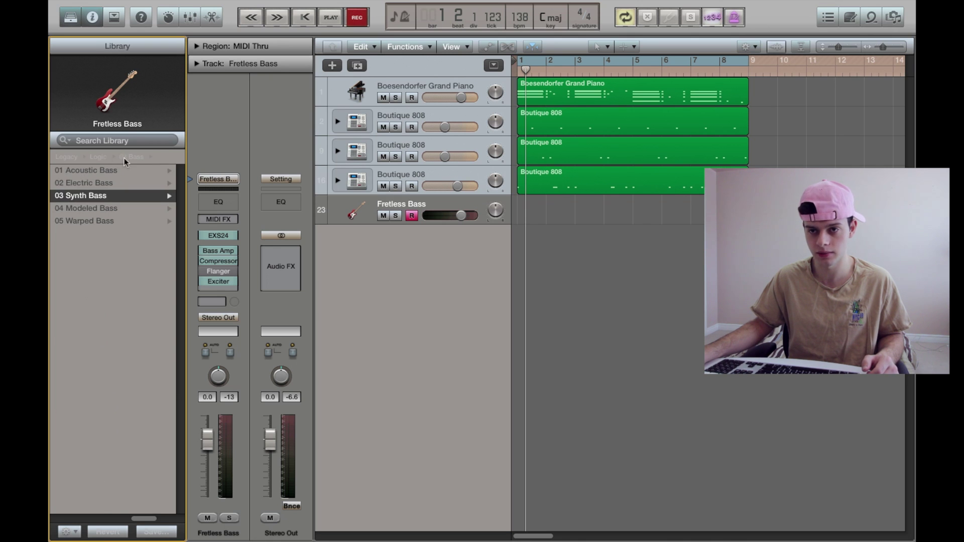
{"action": "left_click", "coordinate": [67, 156]}
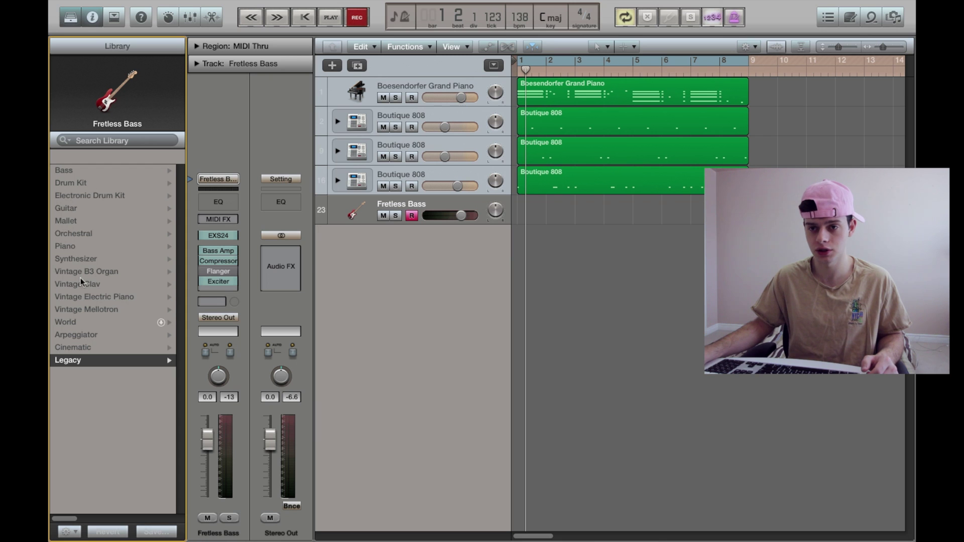
Step: Load the Big Saw Bass patch from the Synthesizer Bass category onto the new track
{"action": "left_click", "coordinate": [89, 259]}
{"action": "left_click", "coordinate": [91, 184]}
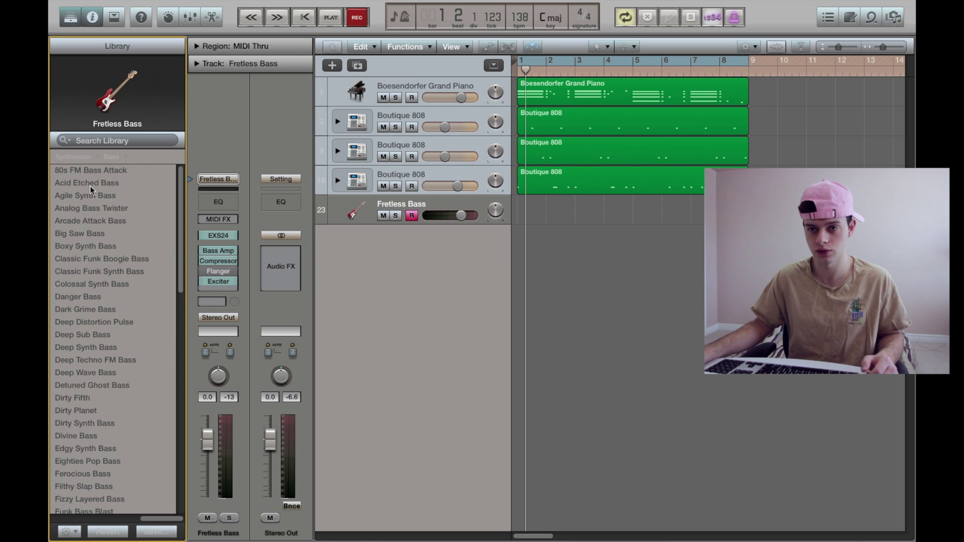
{"action": "left_click", "coordinate": [165, 233]}
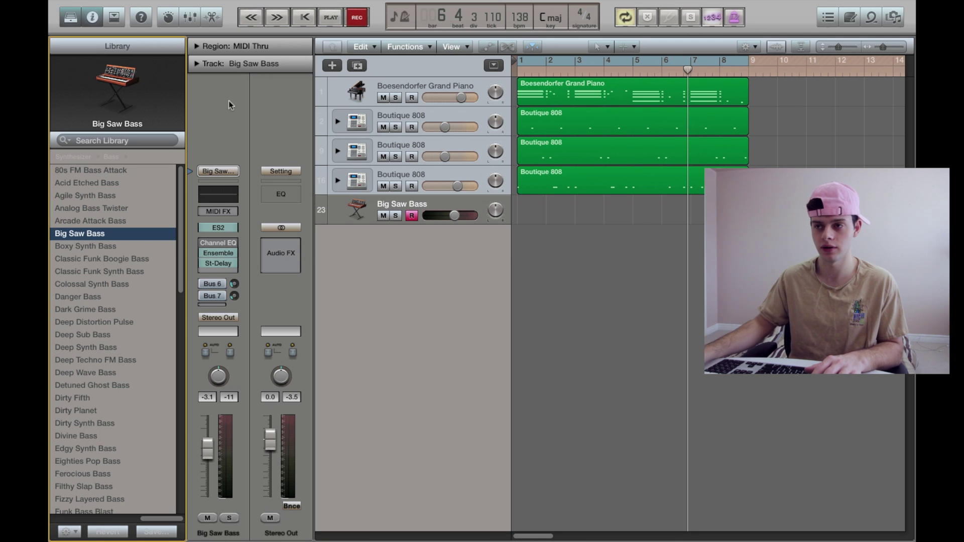
Step: Copy the Boesendorfer Grand Piano region onto the Big Saw Bass track at bar 1 and open the copy in the Piano Roll
{"action": "left_click", "coordinate": [524, 94]}
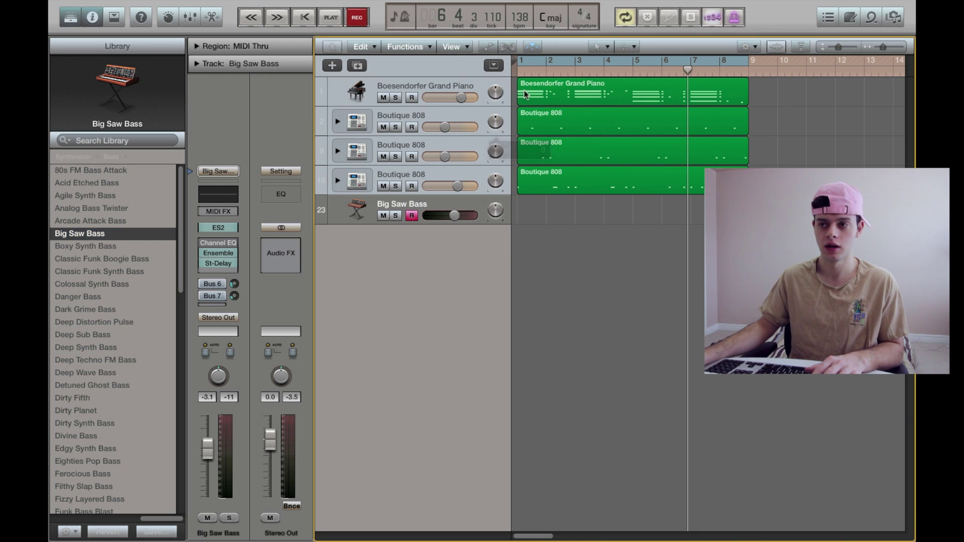
{"action": "left_click", "coordinate": [550, 95]}
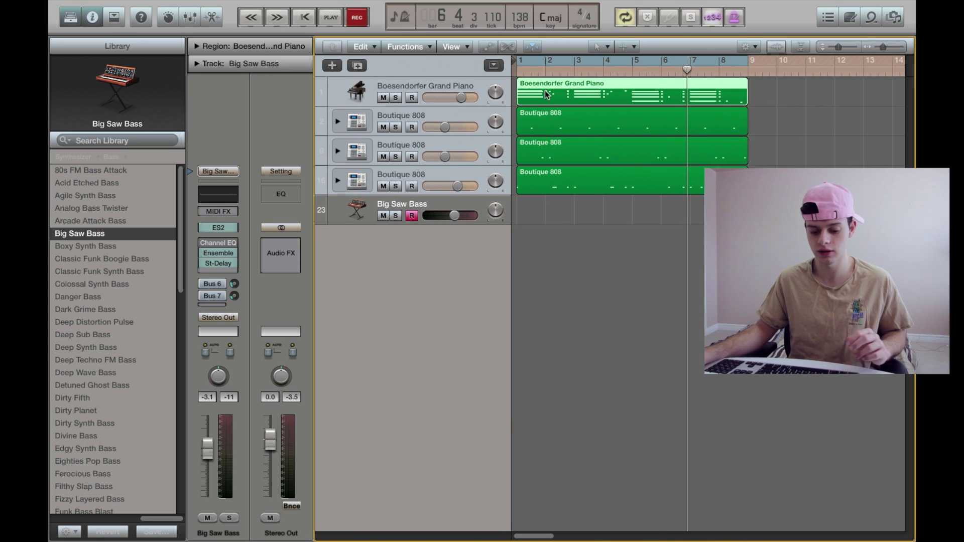
{"action": "left_click_drag", "start_coordinate": [546, 94], "coordinate": [545, 218]}
{"action": "double_click", "coordinate": [546, 210]}
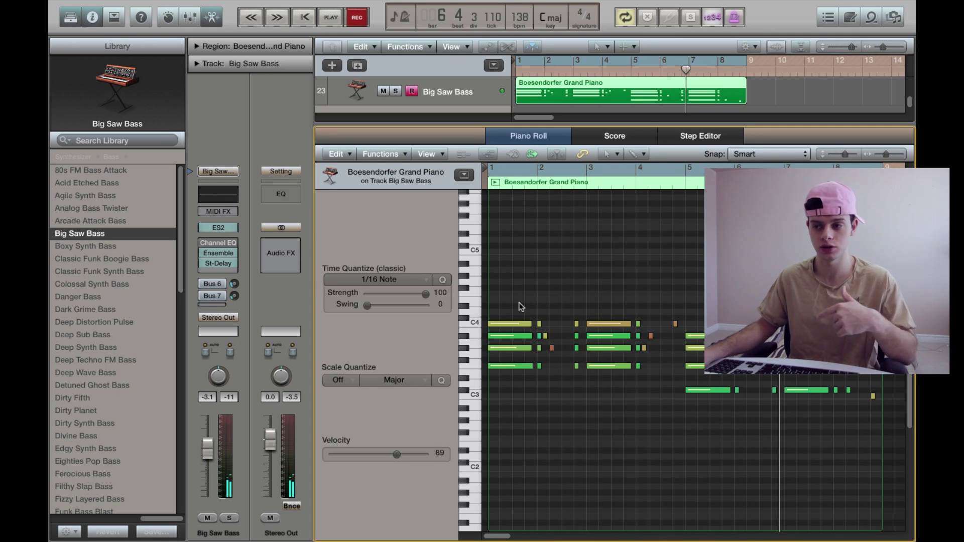
Step: Delete the upper chord notes throughout the copied piano region, keeping only the lowest note of each chord
{"action": "left_click_drag", "start_coordinate": [519, 302], "coordinate": [557, 347]}
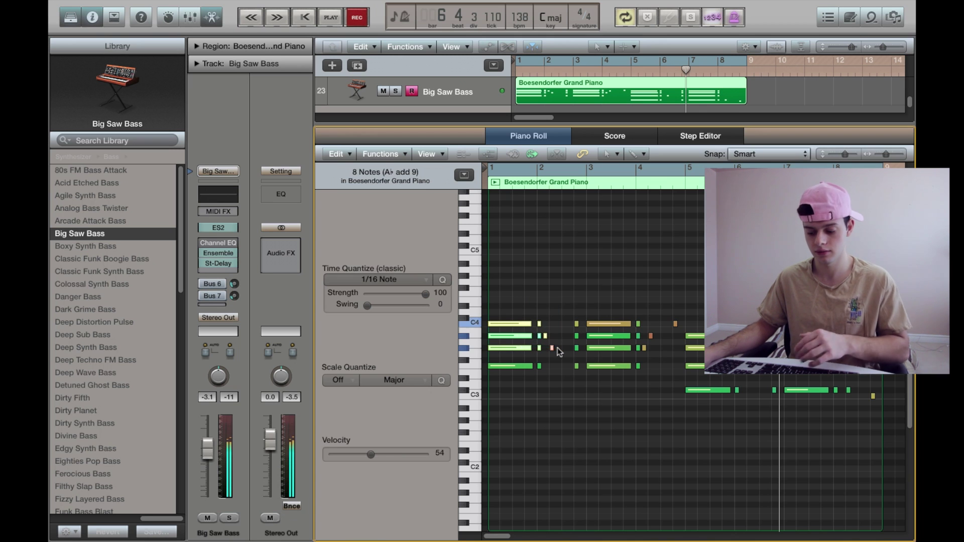
{"action": "key", "text": "Delete"}
{"action": "left_click_drag", "start_coordinate": [553, 302], "coordinate": [653, 355]}
{"action": "key", "text": "Delete"}
{"action": "left_click_drag", "start_coordinate": [664, 307], "coordinate": [753, 376]}
{"action": "key", "text": "Delete"}
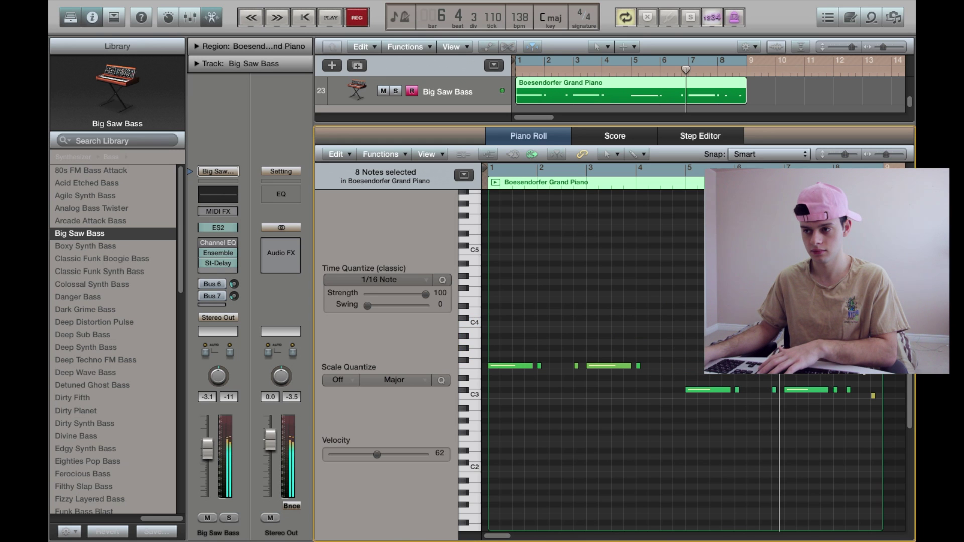
Step: Delete the short notes between the long bass notes and lengthen the final note to the end of the region
{"action": "left_click", "coordinate": [470, 364]}
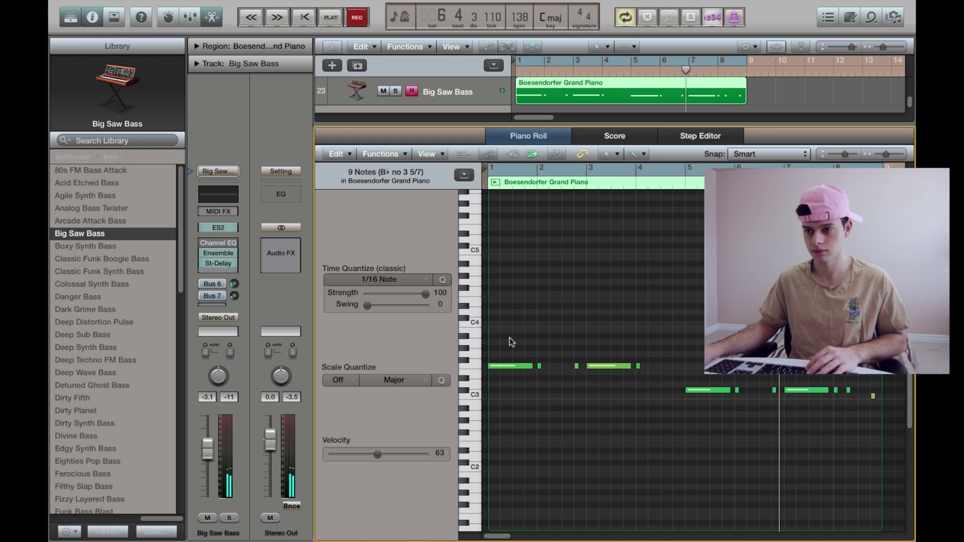
{"action": "left_click_drag", "start_coordinate": [535, 344], "coordinate": [581, 382]}
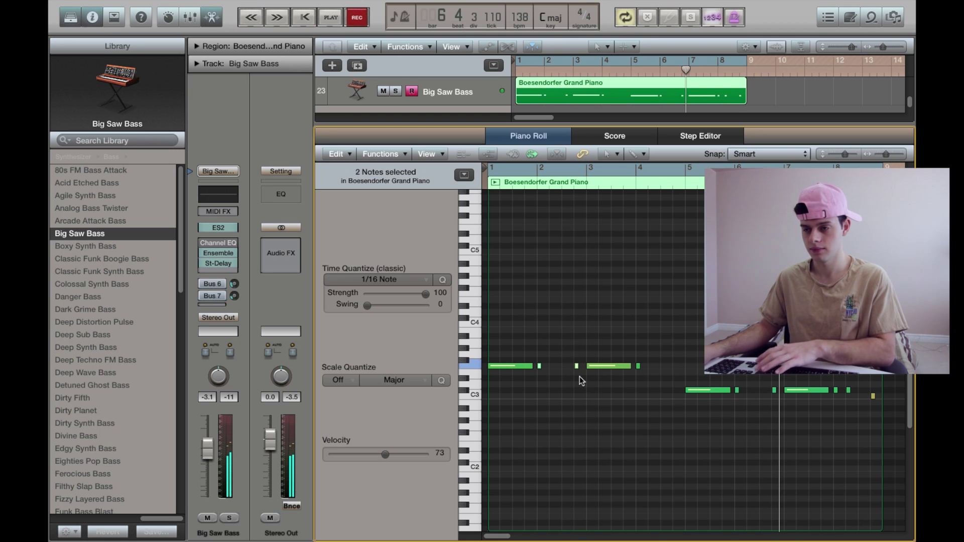
{"action": "key", "text": "Delete"}
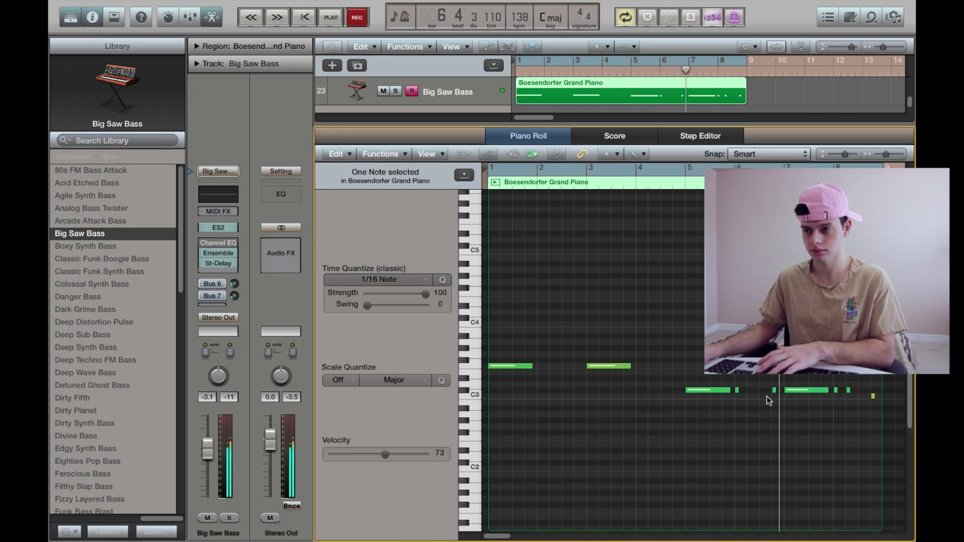
{"action": "left_click", "coordinate": [737, 391]}
{"action": "key", "text": "Delete"}
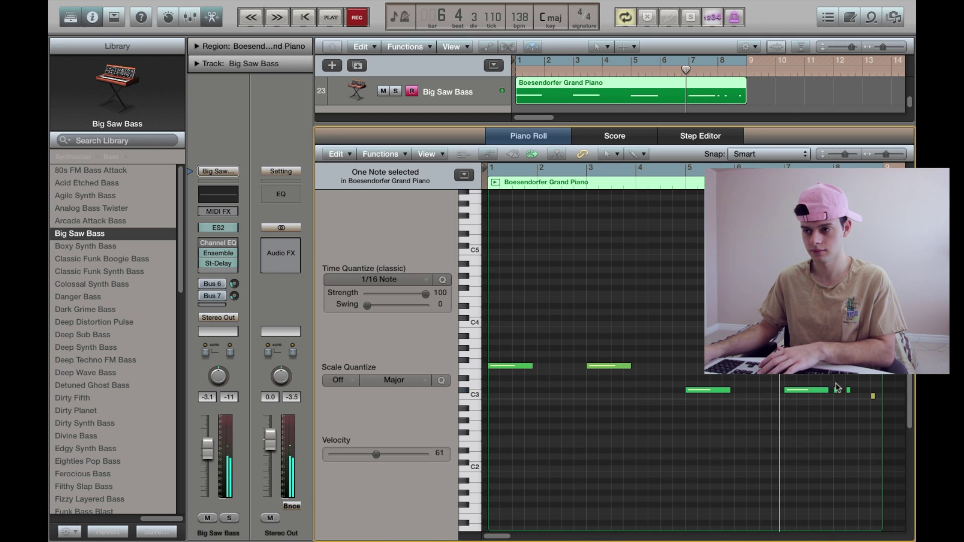
{"action": "left_click", "coordinate": [847, 391]}
{"action": "key", "text": "Delete"}
{"action": "left_click", "coordinate": [874, 396]}
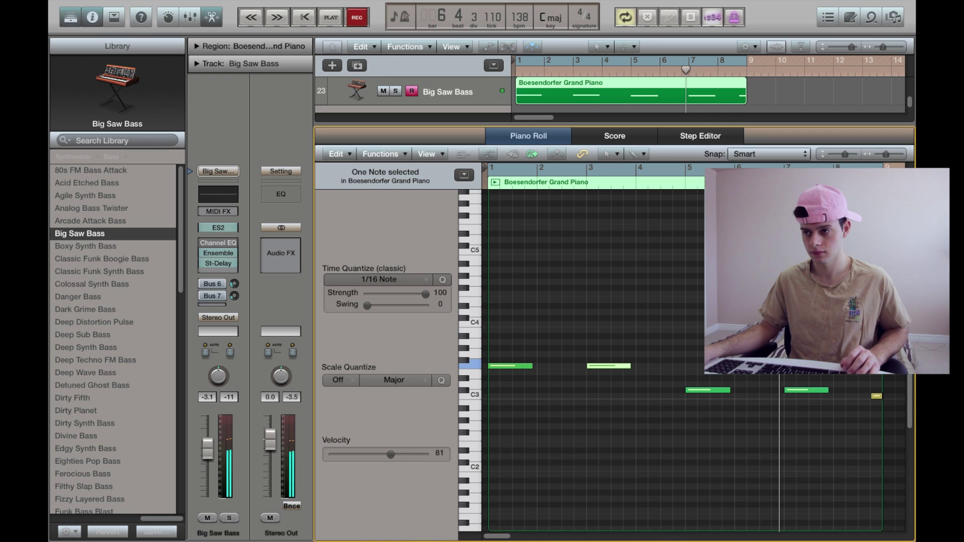
Step: Select all the bass notes and trim their ends to the following notes with Force Legato
{"action": "key", "text": "super+a"}
{"action": "scroll", "coordinate": [565, 290], "scroll_direction": "down", "scroll_amount": 1}
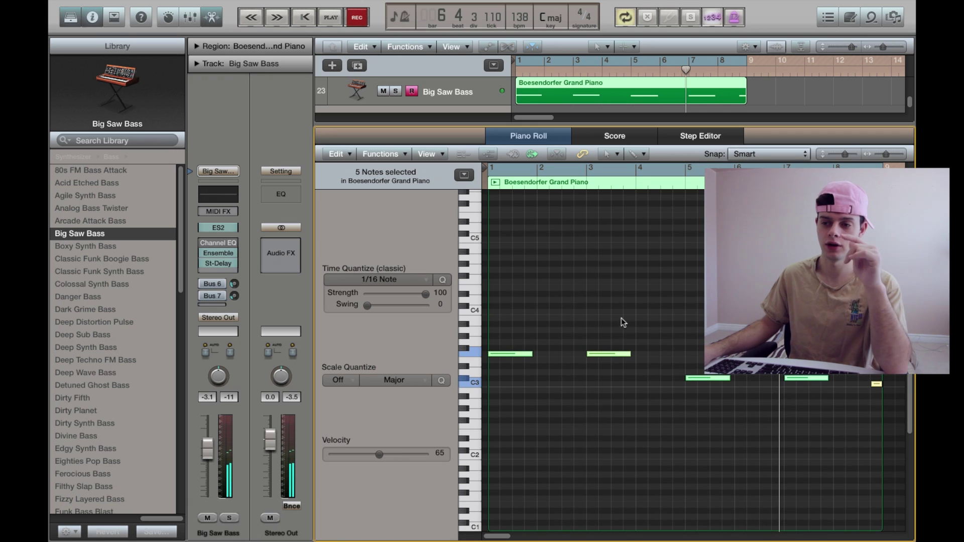
{"action": "mouse_move", "coordinate": [506, 358]}
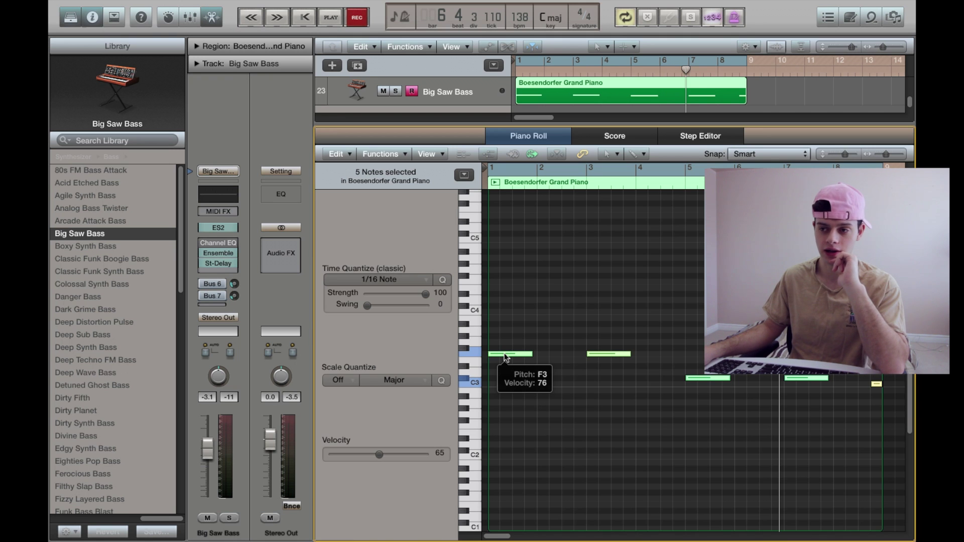
{"action": "right_click", "coordinate": [505, 357]}
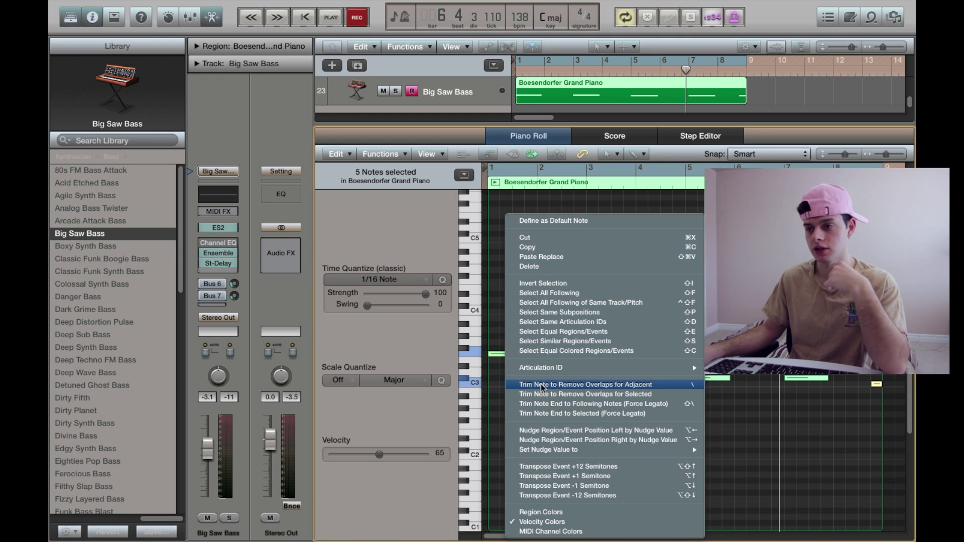
{"action": "left_click", "coordinate": [580, 403]}
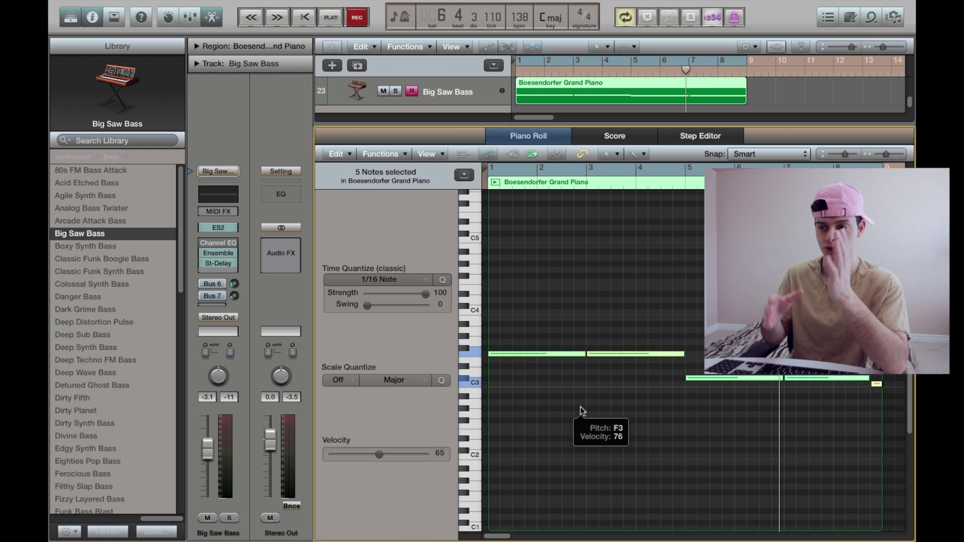
Step: Transpose all the bass notes down 12 semitones, bringing the first note to F2
{"action": "left_click", "coordinate": [516, 354]}
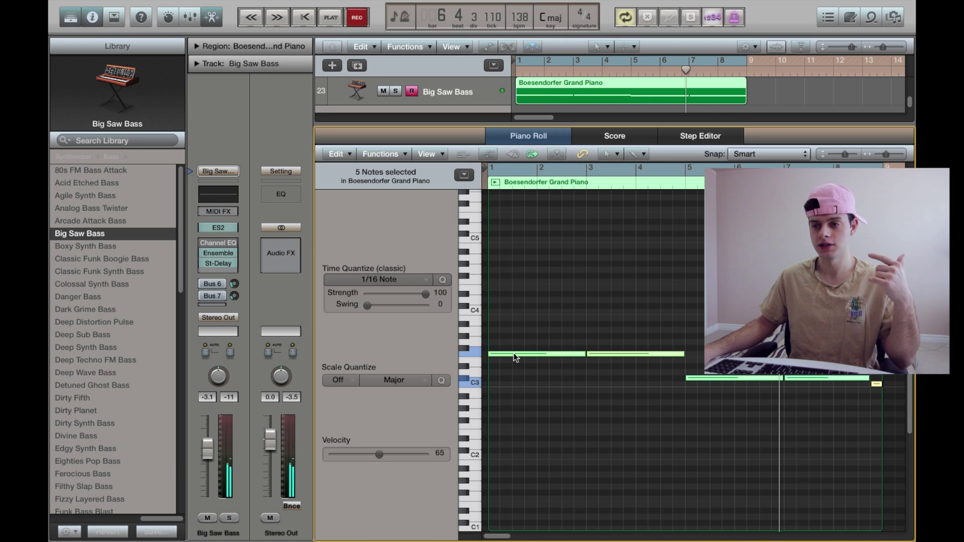
{"action": "left_click", "coordinate": [504, 354]}
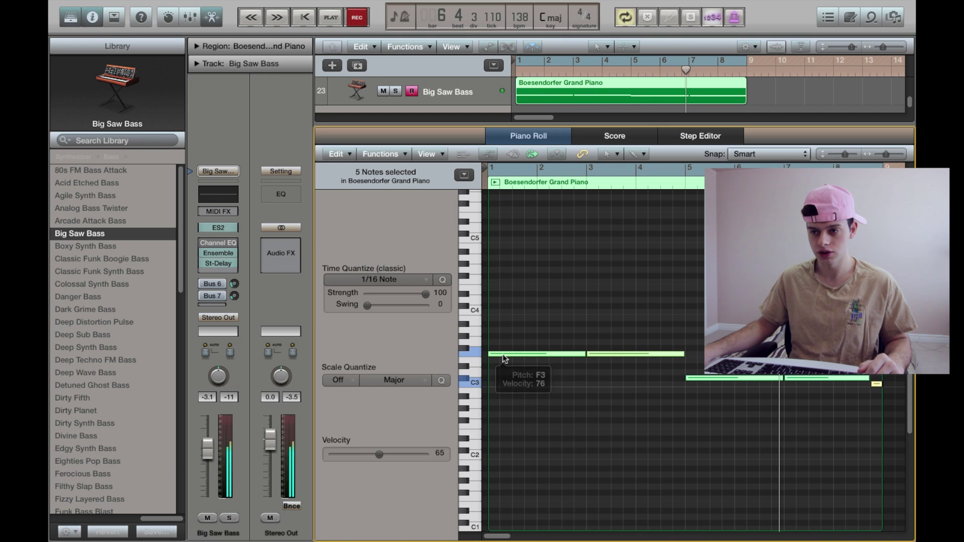
{"action": "left_click", "coordinate": [505, 355]}
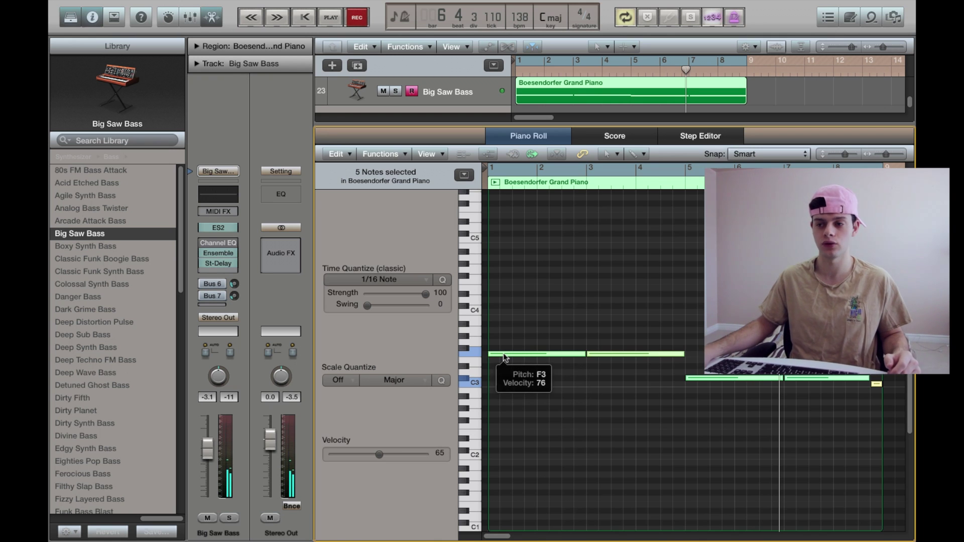
{"action": "left_click", "coordinate": [504, 356]}
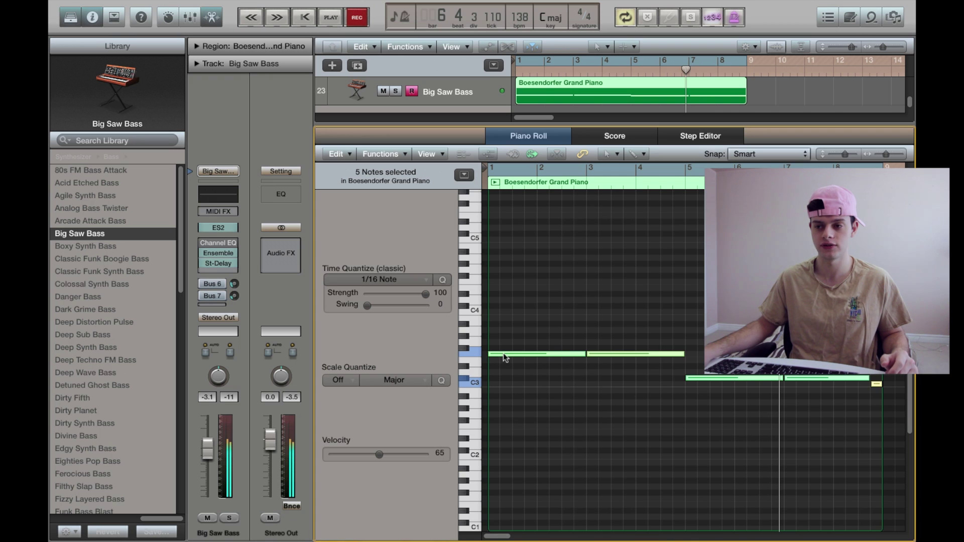
{"action": "left_click_drag", "start_coordinate": [505, 356], "coordinate": [503, 427]}
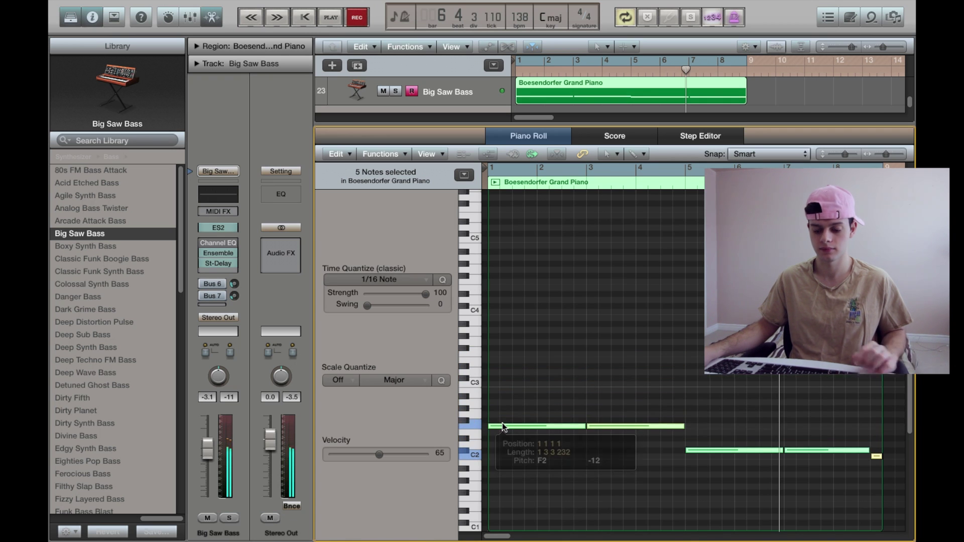
Step: Shorten the C#2 note starting at bar 7 to a length of 1 2 0 0 and extend the final C2 note back to meet it
{"action": "key", "text": "space"}
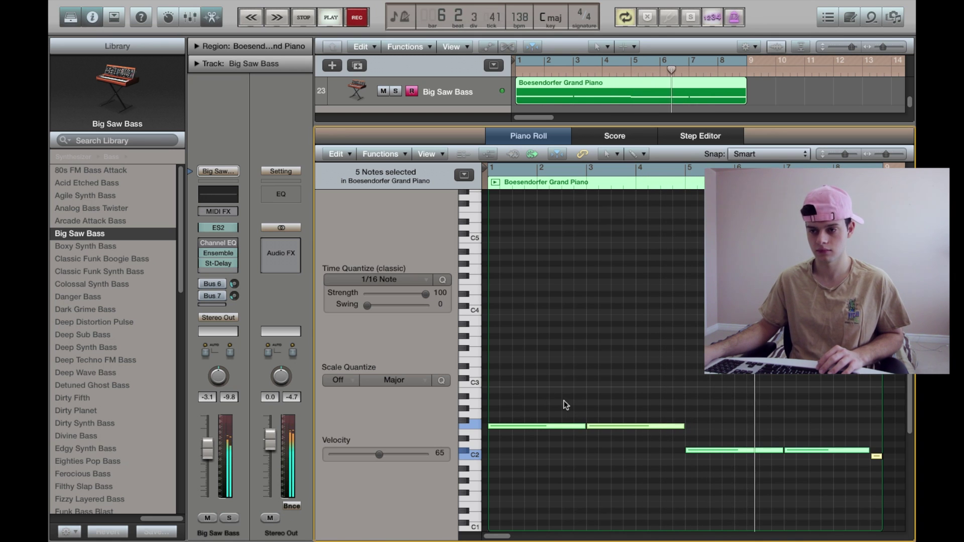
{"action": "scroll", "coordinate": [555, 382], "scroll_direction": "down", "scroll_amount": 5}
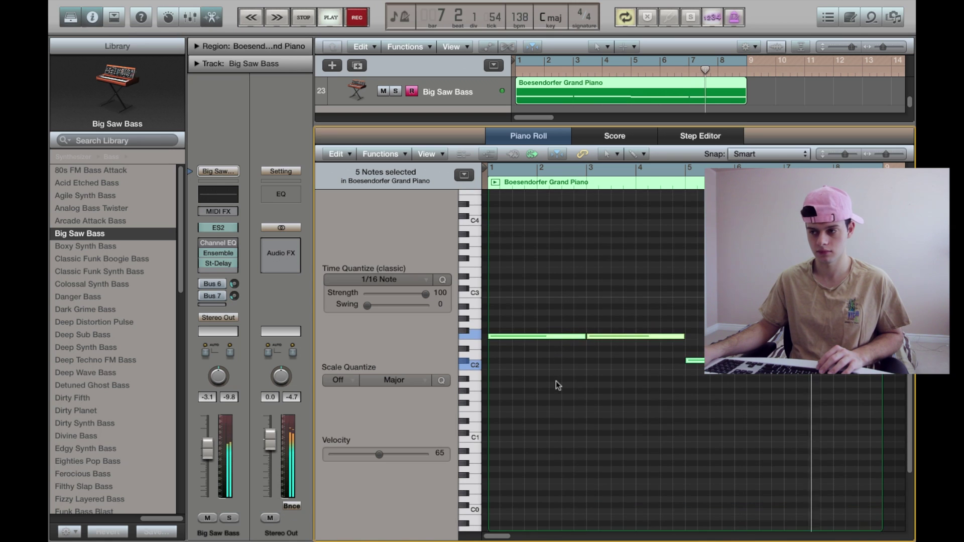
{"action": "scroll", "coordinate": [555, 381], "scroll_direction": "down", "scroll_amount": 1}
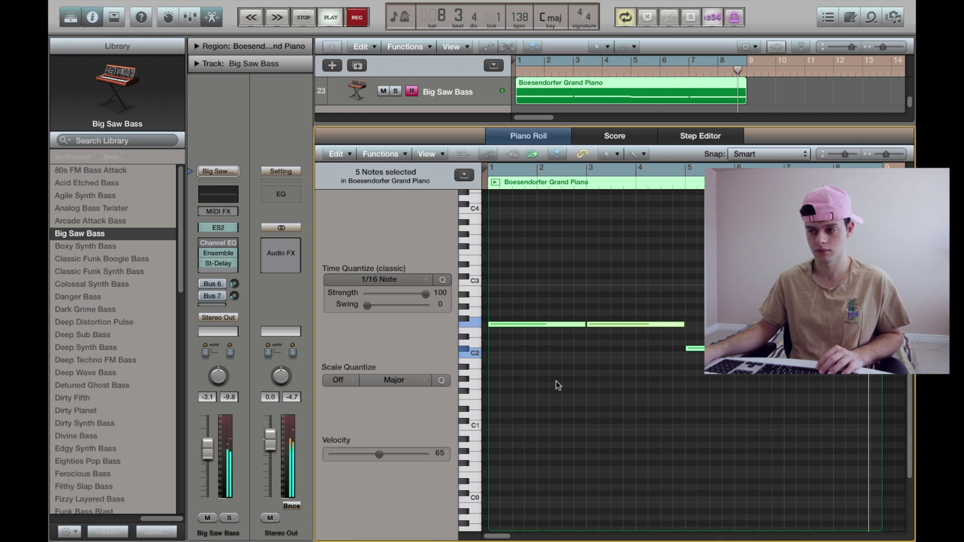
{"action": "key", "text": "space"}
{"action": "left_click", "coordinate": [743, 348]}
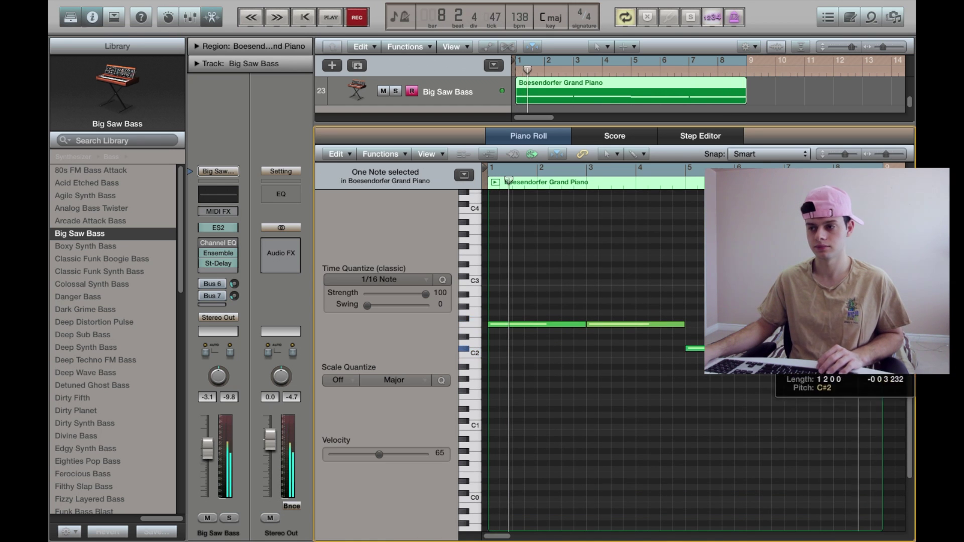
{"action": "left_click_drag", "start_coordinate": [743, 349], "coordinate": [729, 349]}
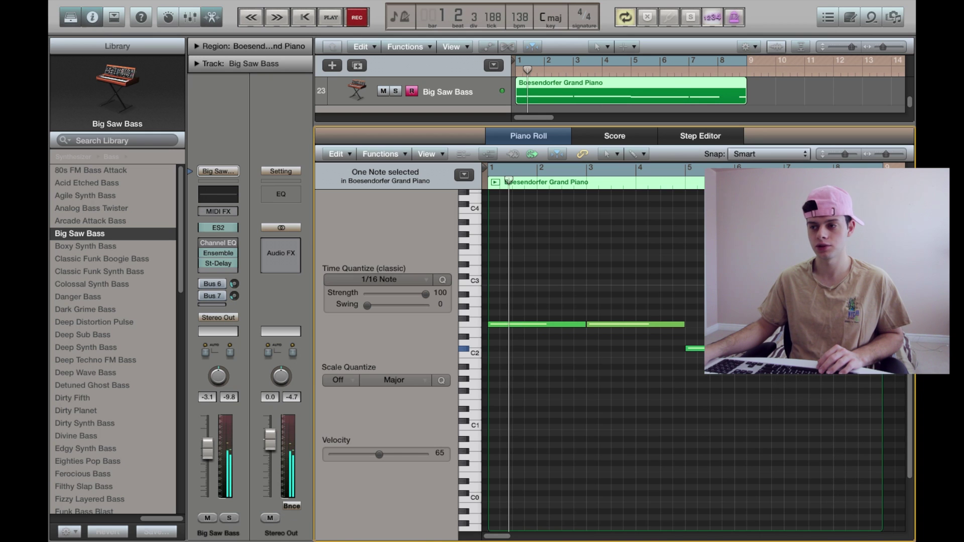
{"action": "left_click_drag", "start_coordinate": [809, 349], "coordinate": [843, 353]}
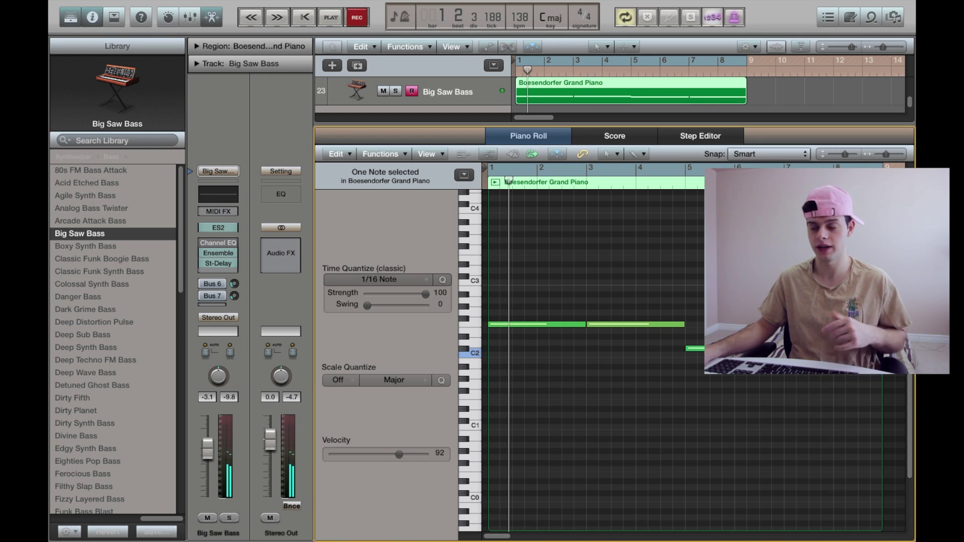
Step: Split the second F2 note at the playhead on bar 4, beat 4
{"action": "left_click_drag", "start_coordinate": [692, 182], "coordinate": [660, 182]}
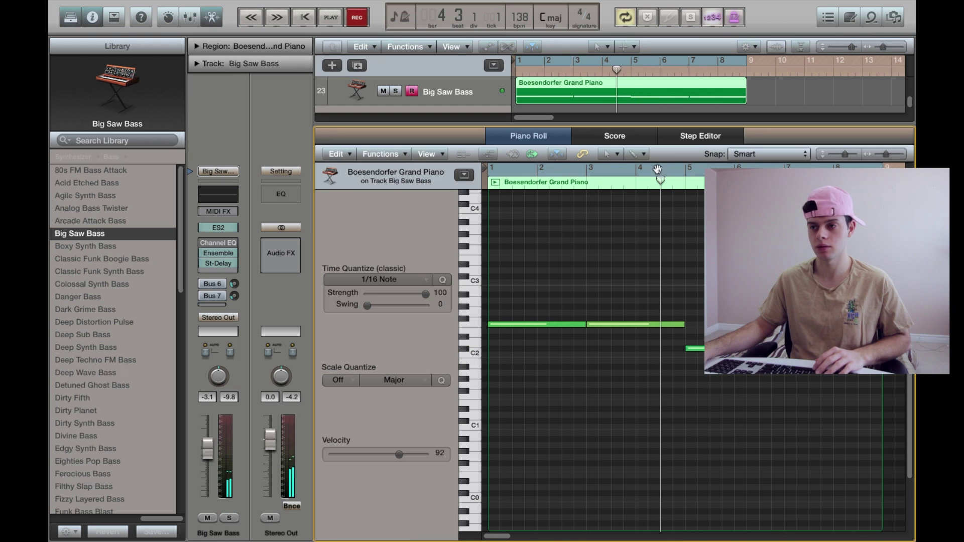
{"action": "left_click", "coordinate": [628, 325]}
{"action": "key", "text": "space"}
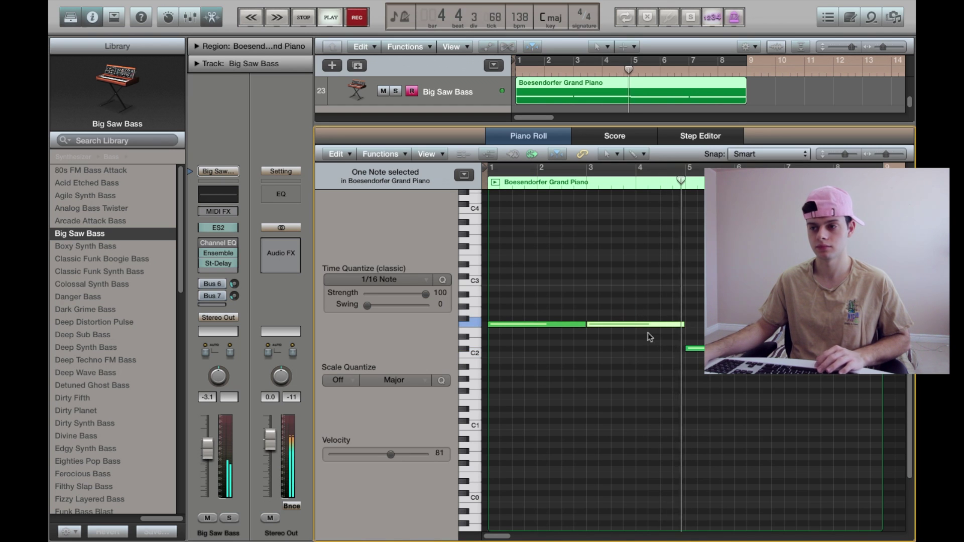
{"action": "key", "text": "space"}
{"action": "left_click", "coordinate": [671, 183]}
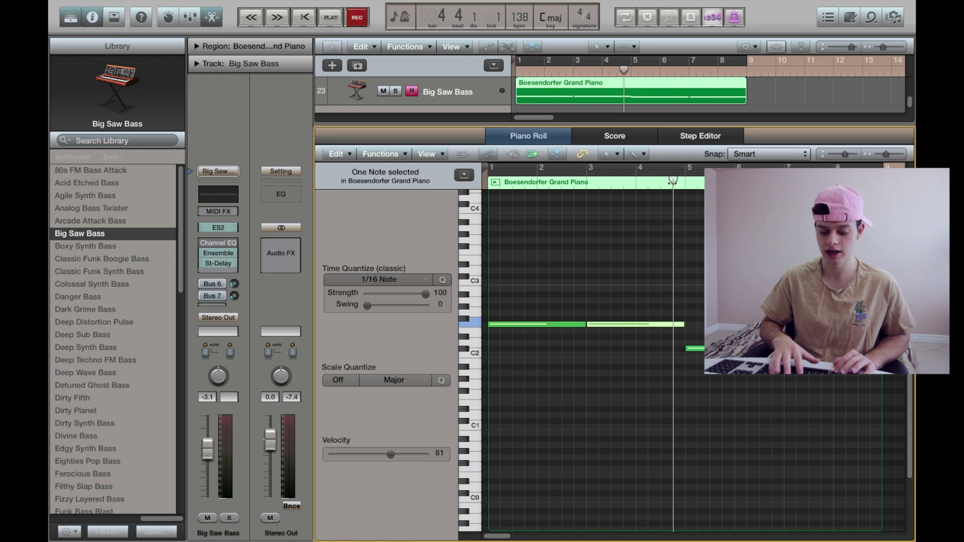
{"action": "key", "text": "super+t"}
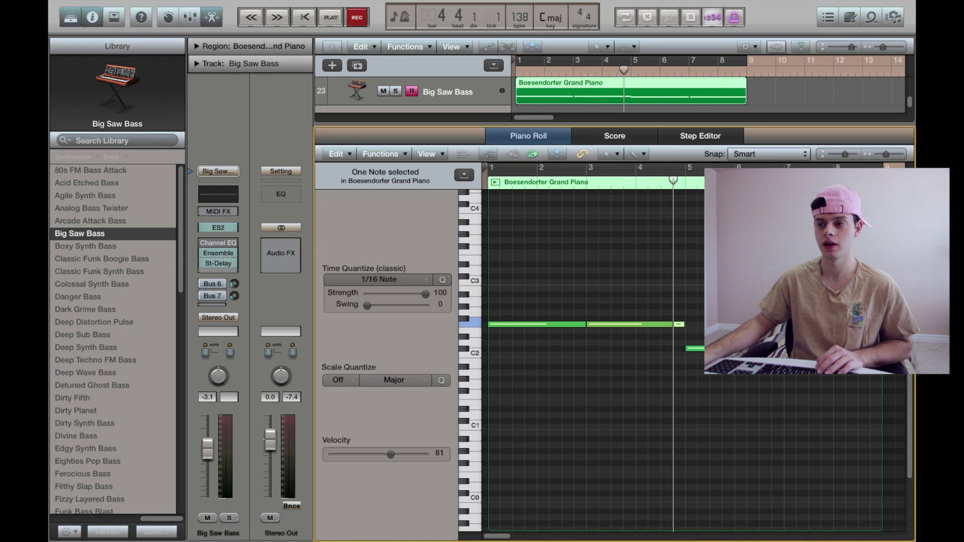
{"action": "key", "text": "shift+super+a"}
{"action": "key", "text": "comma"}
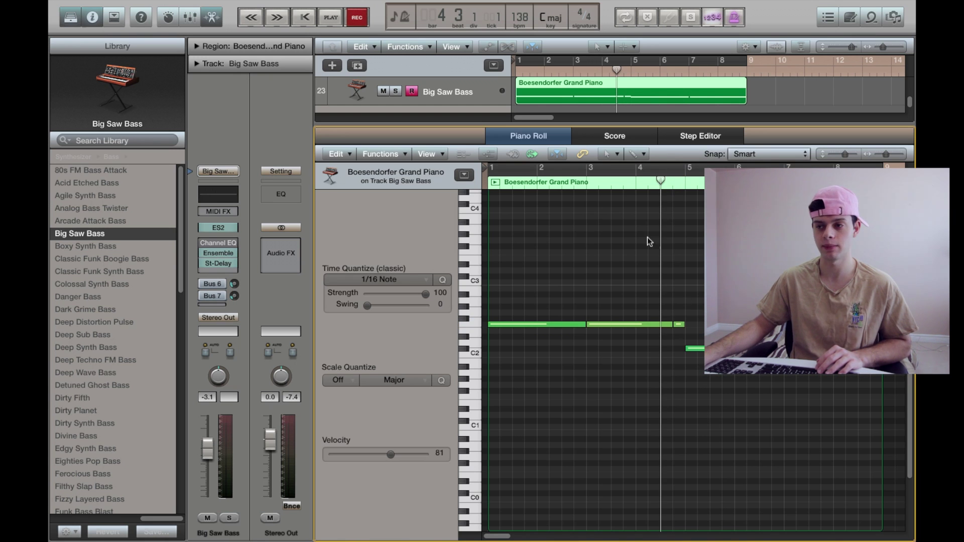
{"action": "left_click", "coordinate": [584, 182]}
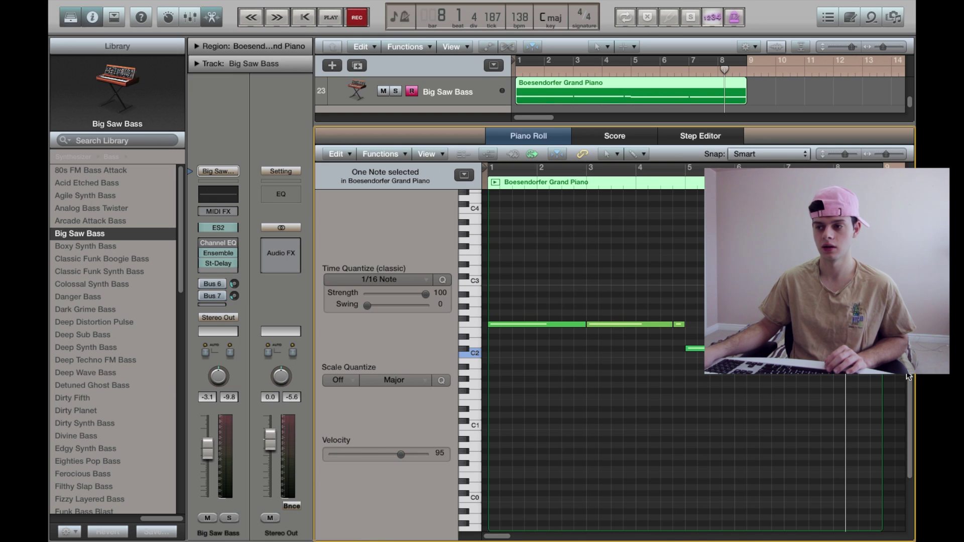
Step: Assign the Velocity Tool as the secondary tool and set the final C2 note's velocity to 70
{"action": "left_click", "coordinate": [635, 155]}
{"action": "left_click", "coordinate": [633, 156]}
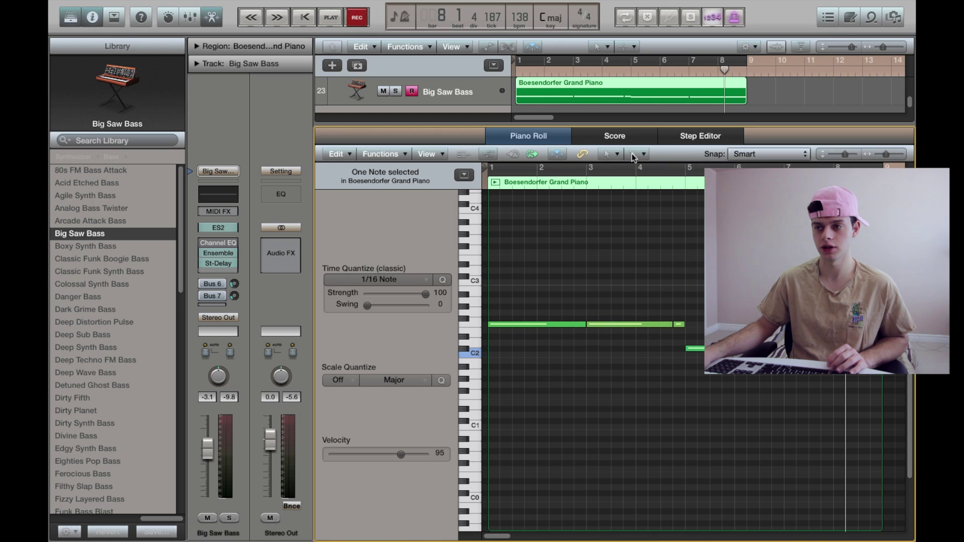
{"action": "left_click", "coordinate": [643, 157]}
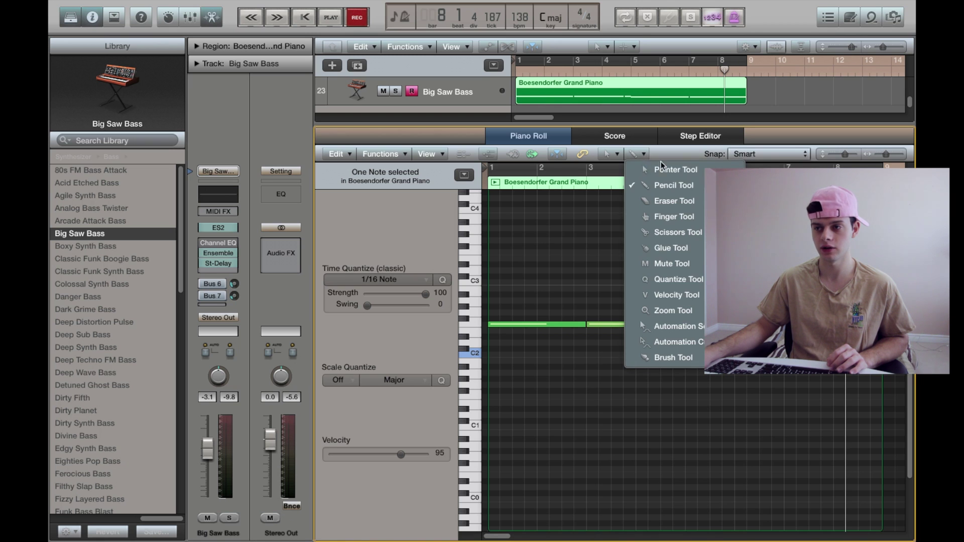
{"action": "left_click", "coordinate": [674, 300]}
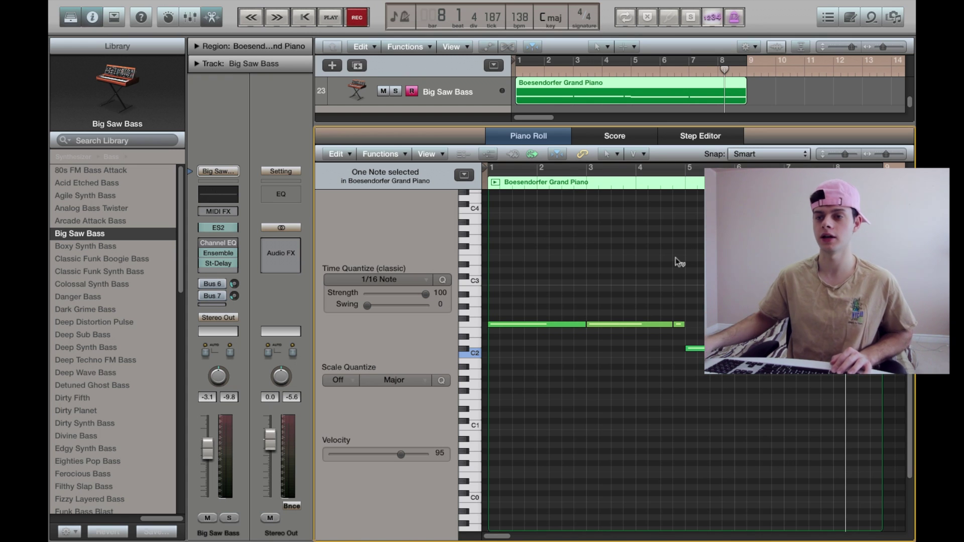
{"action": "left_click", "coordinate": [884, 348]}
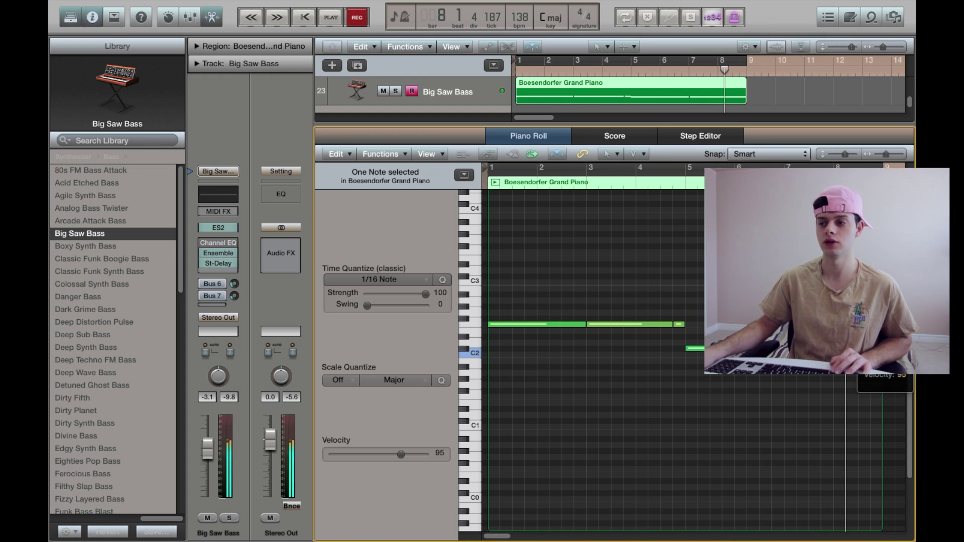
{"action": "mouse_move", "coordinate": [884, 348]}
{"action": "left_mouse_down"}
{"action": "mouse_move", "coordinate": [872, 424]}
{"action": "mouse_move", "coordinate": [874, 352]}
{"action": "left_mouse_up"}
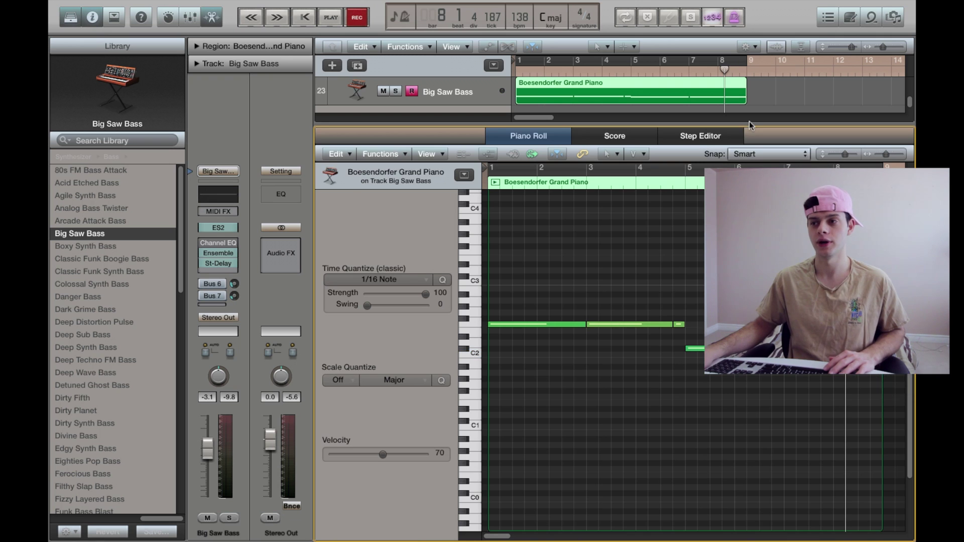
Step: Close the Piano Roll and play back all tracks together with the bass line around bar 8
{"action": "key", "text": "e"}
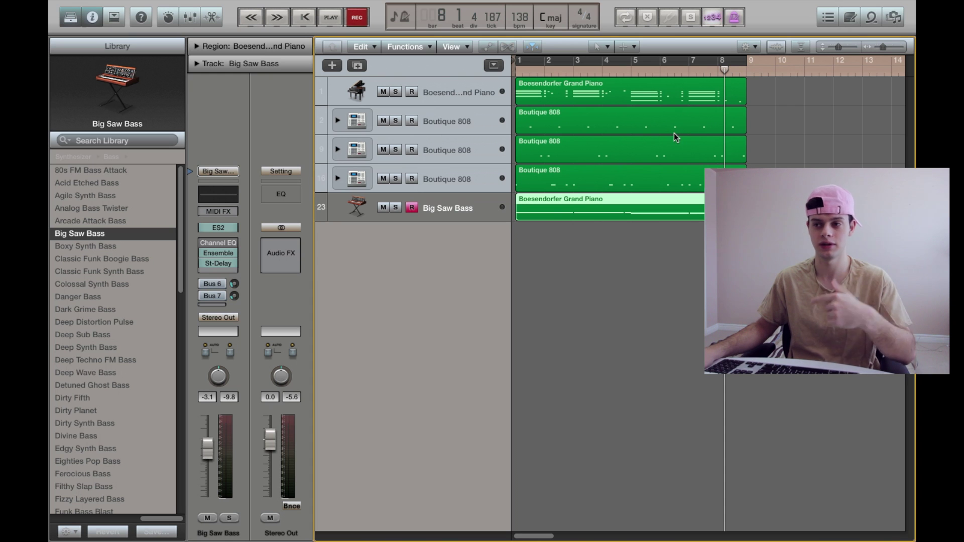
{"action": "key", "text": "space"}
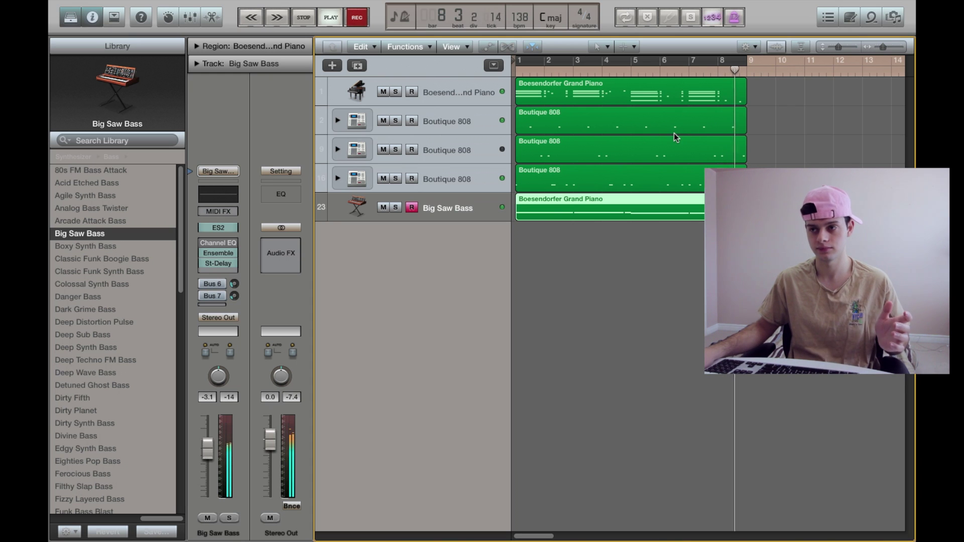
{"action": "key", "text": "space"}
{"action": "left_click", "coordinate": [632, 62]}
{"action": "left_click", "coordinate": [863, 158]}
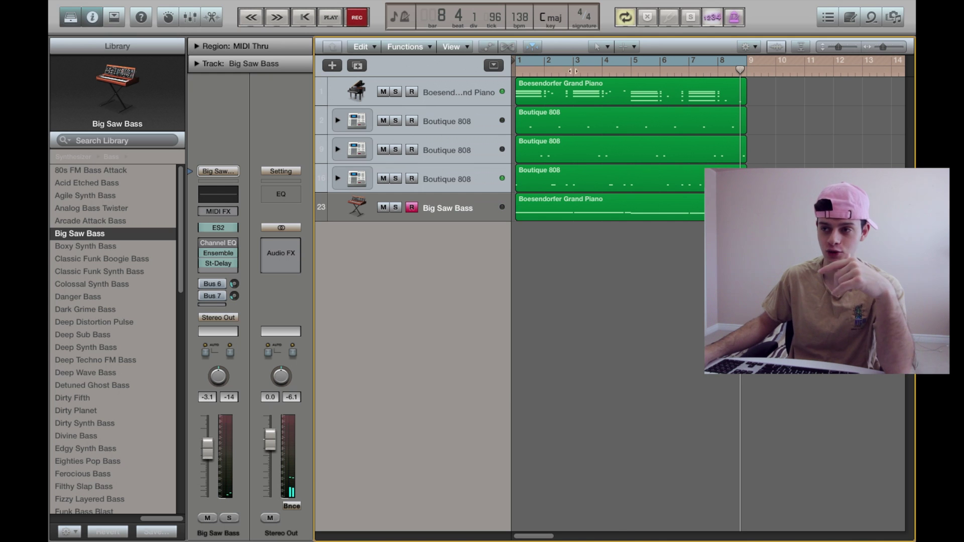
{"action": "left_click", "coordinate": [560, 60]}
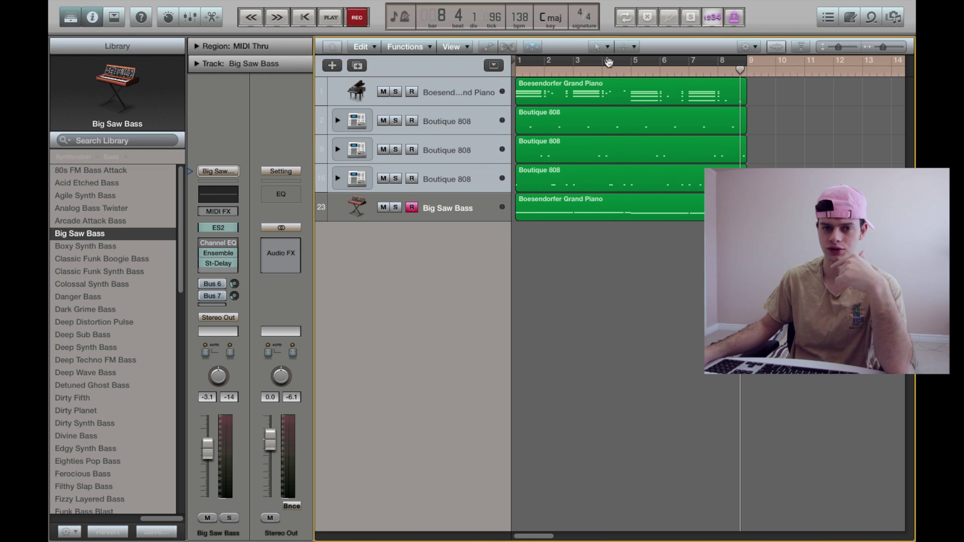
Step: Return the playhead to the start and enable cycling with the range covering the eight bars from bar 1 to bar 9
{"action": "key", "text": "Return"}
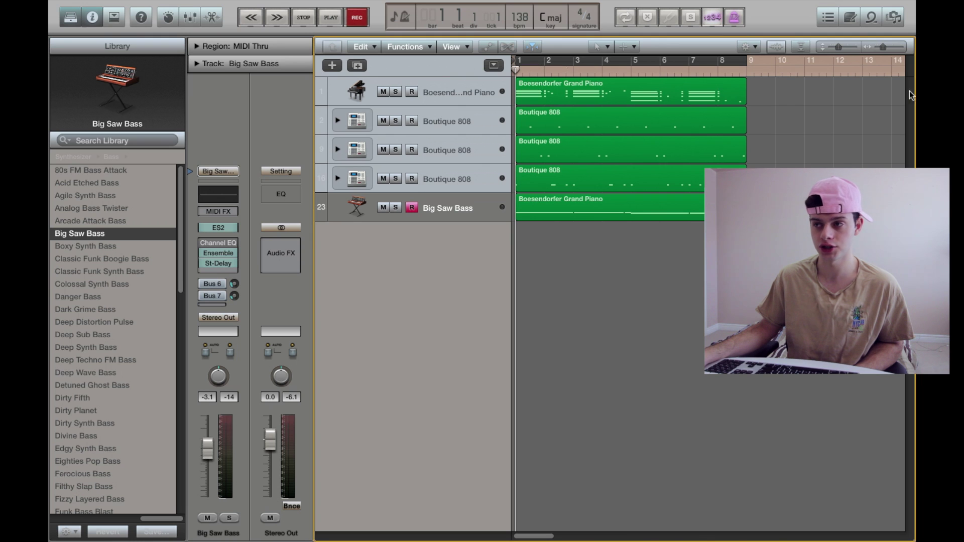
{"action": "left_click", "coordinate": [641, 61]}
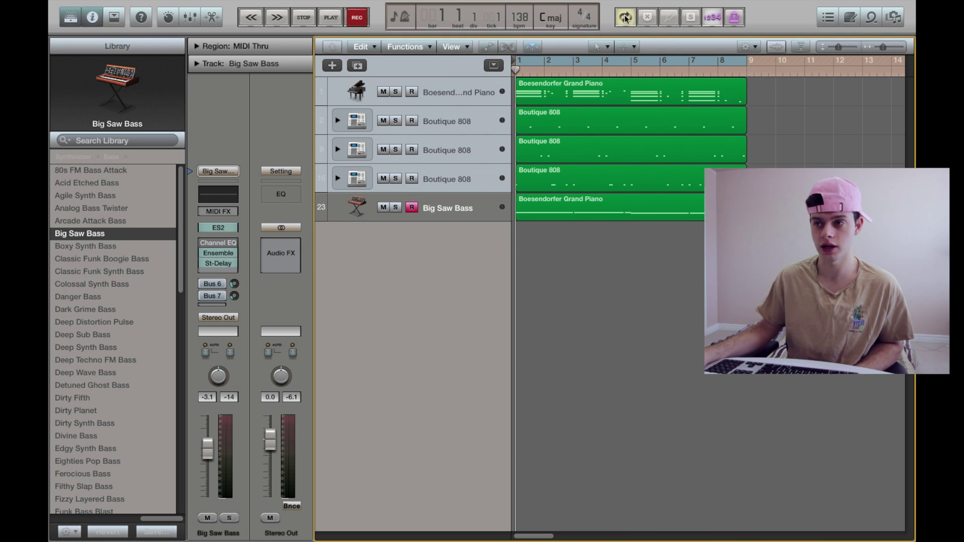
{"action": "left_click", "coordinate": [621, 56]}
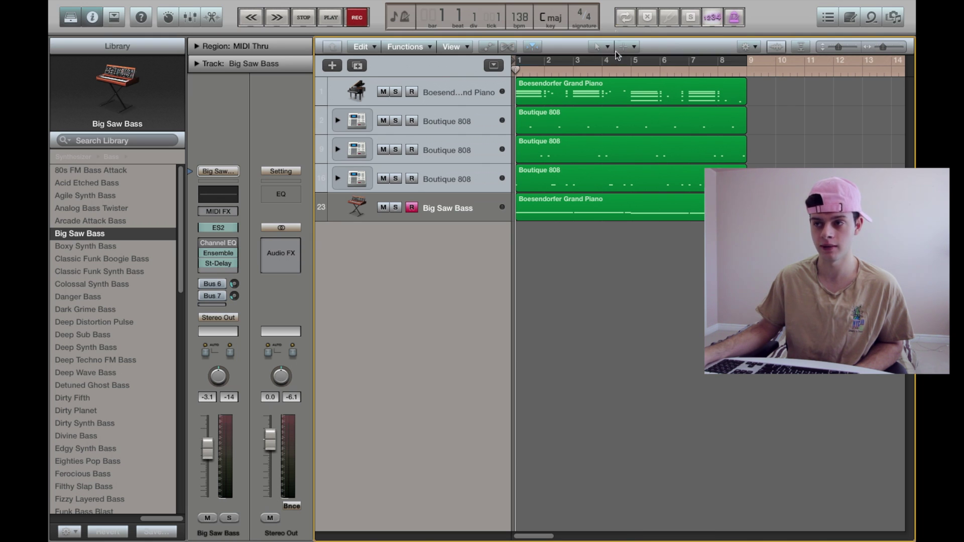
{"action": "left_click", "coordinate": [625, 18]}
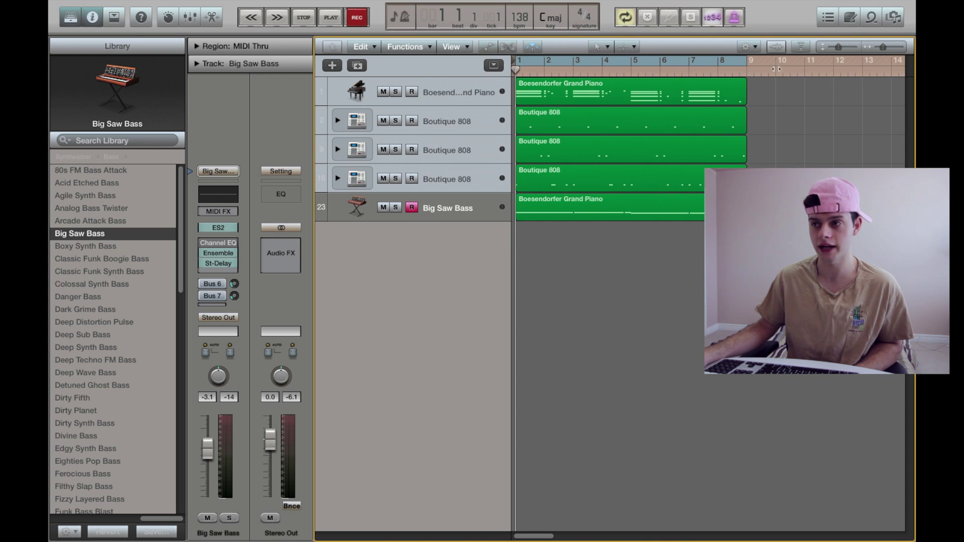
{"action": "left_click_drag", "start_coordinate": [743, 64], "coordinate": [682, 64]}
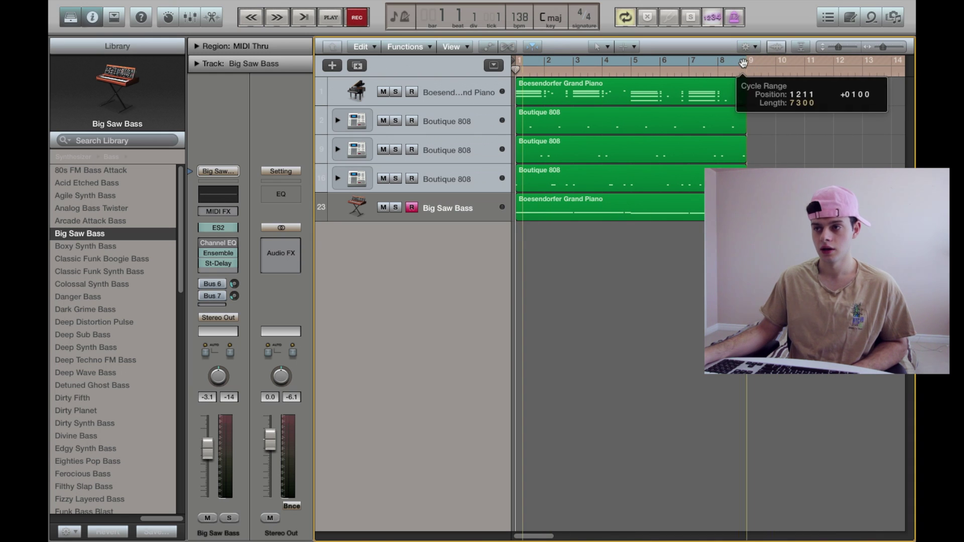
{"action": "left_click_drag", "start_coordinate": [740, 64], "coordinate": [748, 64]}
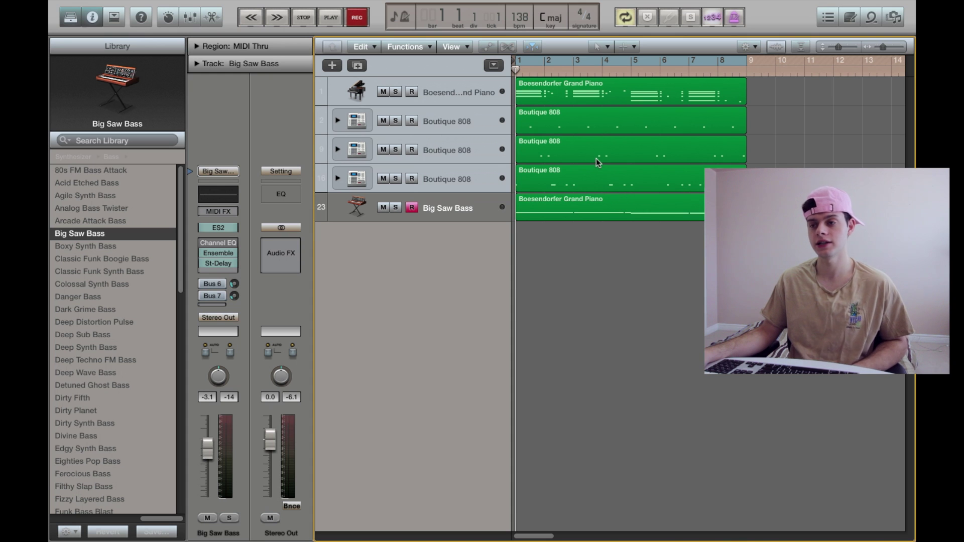
Step: Duplicate the third Boutique 808 track as a new track below it and play the loop with Big Saw Bass muted
{"action": "left_click", "coordinate": [443, 177]}
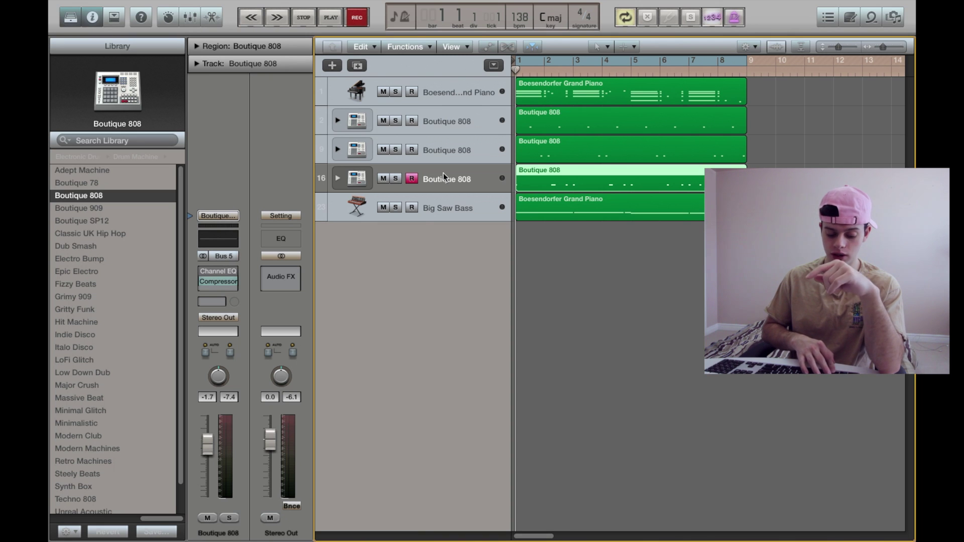
{"action": "key", "text": "super+d"}
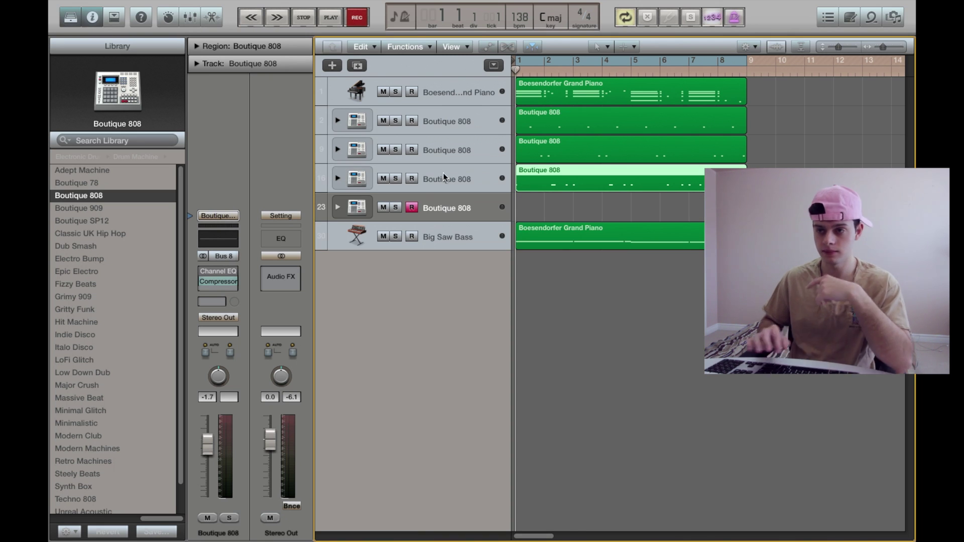
{"action": "left_click", "coordinate": [580, 202]}
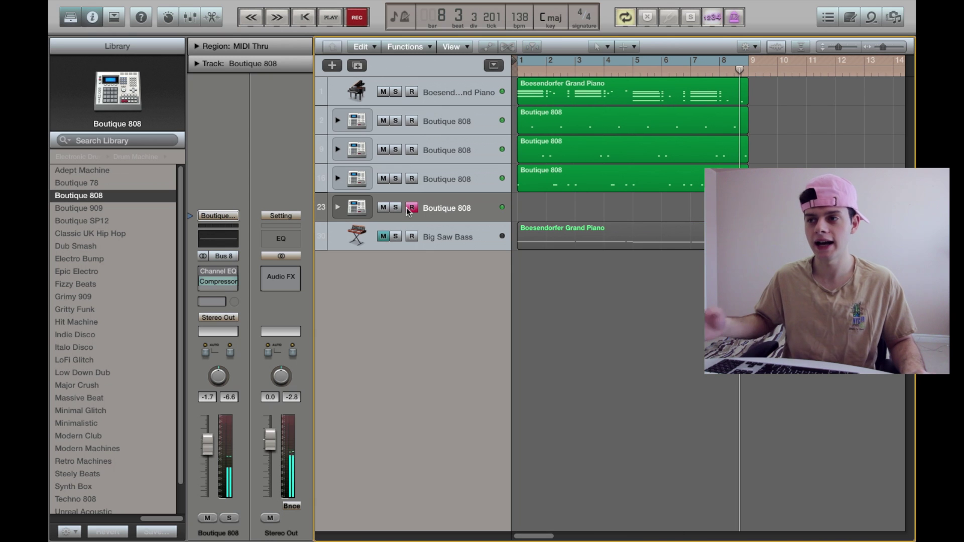
Step: Create an empty MIDI region at bar 1 on the new Boutique 808 track and extend it to eight bars
{"action": "right_click", "coordinate": [520, 204]}
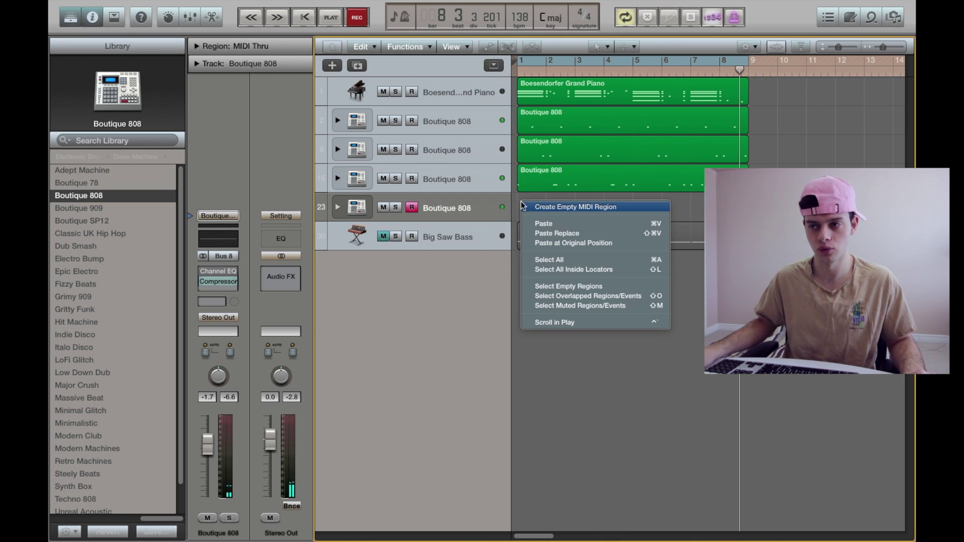
{"action": "left_click", "coordinate": [559, 210]}
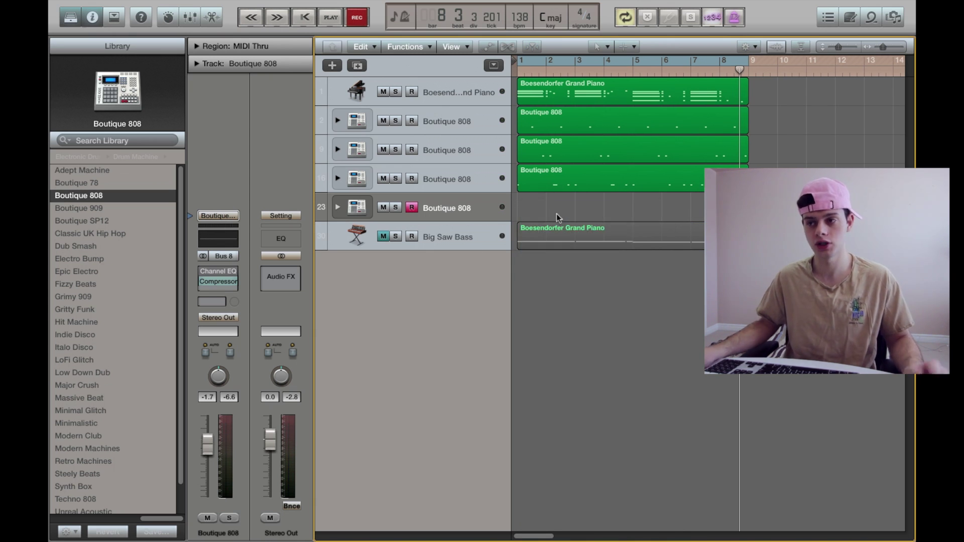
{"action": "right_click", "coordinate": [556, 208]}
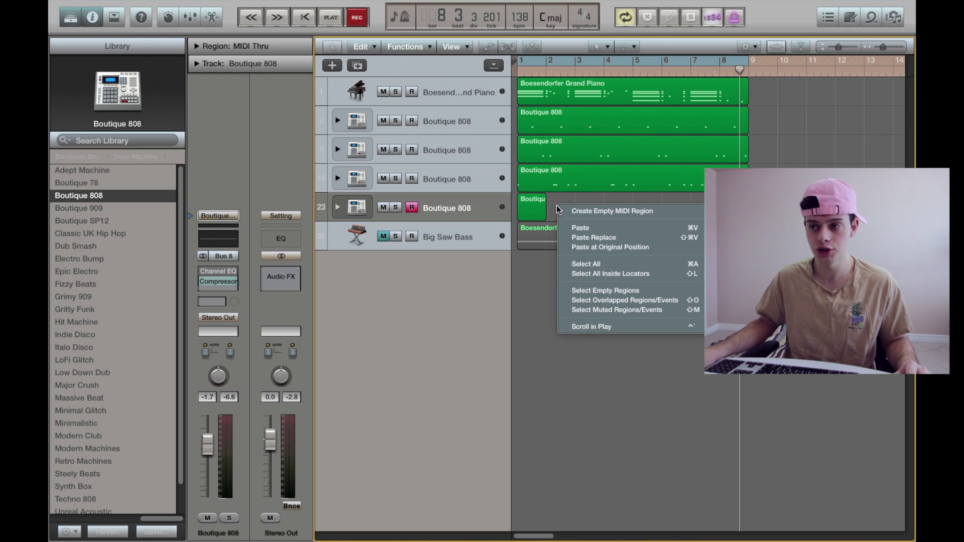
{"action": "left_click", "coordinate": [527, 210]}
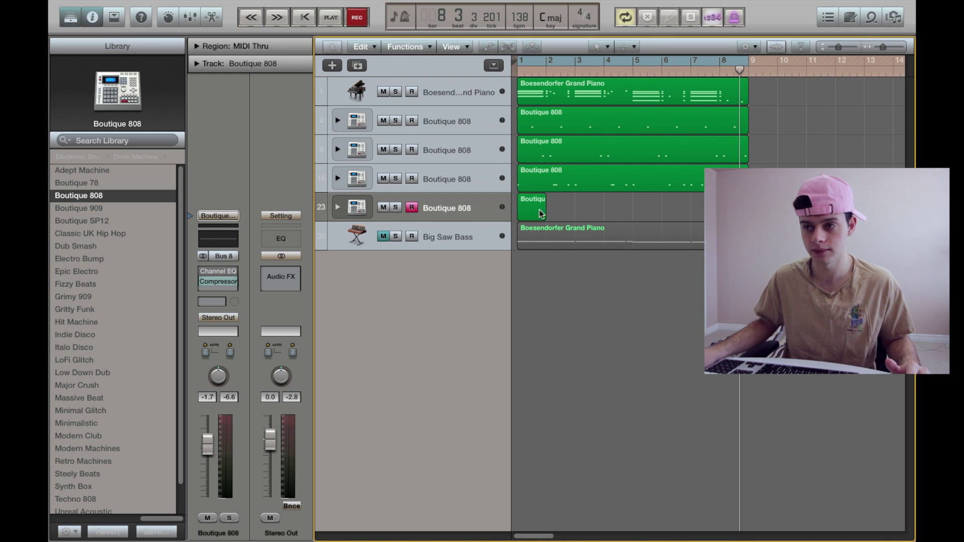
{"action": "left_click_drag", "start_coordinate": [545, 213], "coordinate": [747, 214]}
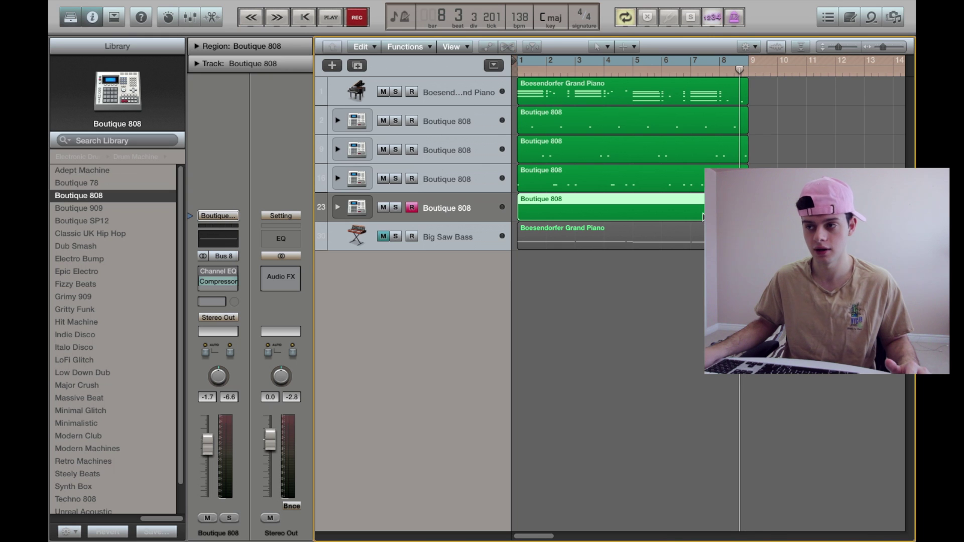
Step: Open the new Boutique 808 region in the Piano Roll and assign the Pencil Tool as the secondary tool
{"action": "double_click", "coordinate": [702, 215]}
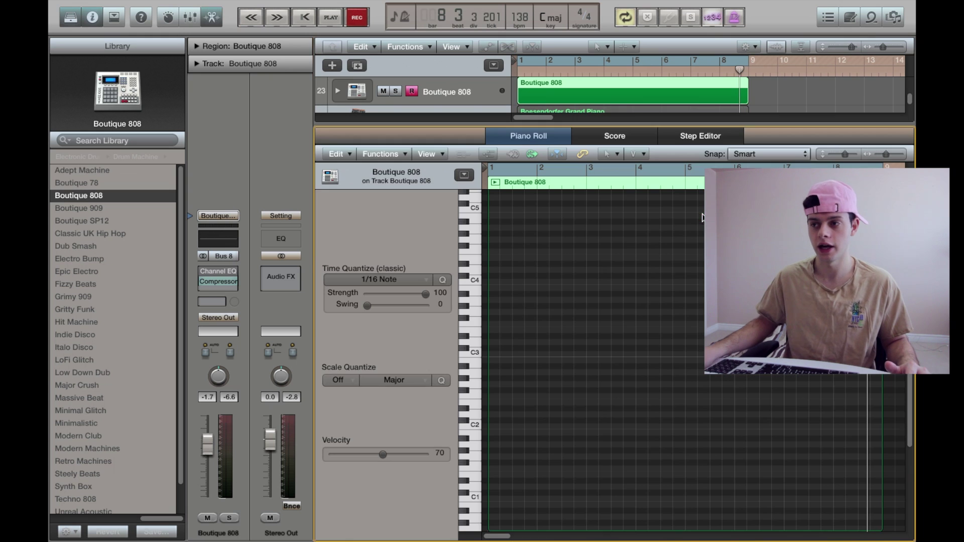
{"action": "left_click", "coordinate": [621, 156]}
{"action": "left_click", "coordinate": [659, 171]}
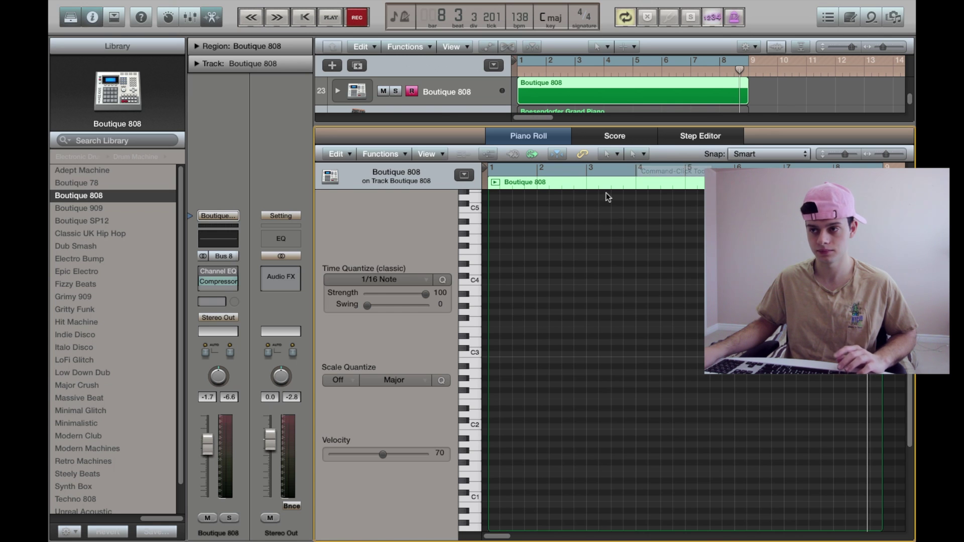
{"action": "left_click", "coordinate": [638, 154]}
{"action": "left_click", "coordinate": [686, 186]}
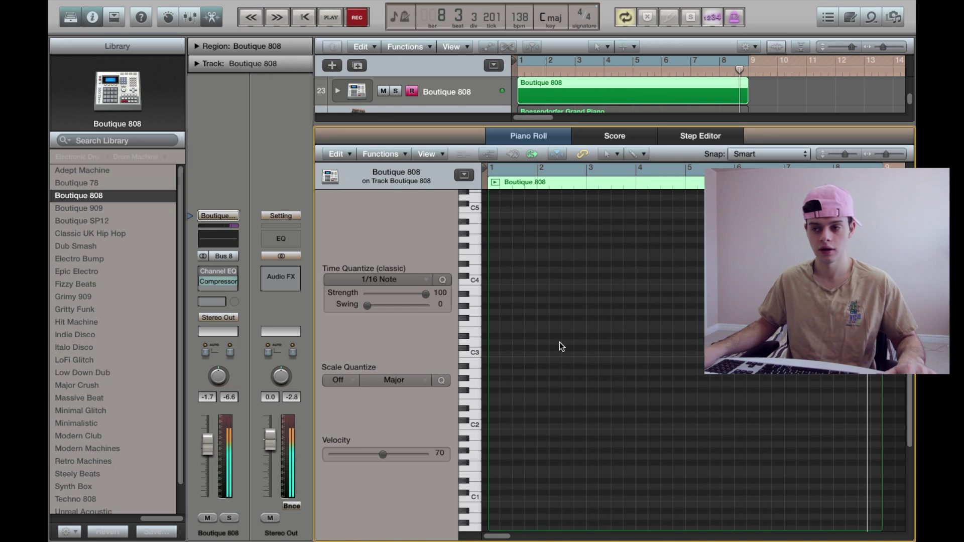
Step: Enter eight consecutive F#2 quarter notes filling bars 1 and 2 and play them back with the other tracks
{"action": "left_click", "coordinate": [494, 318]}
{"action": "key", "text": "Delete"}
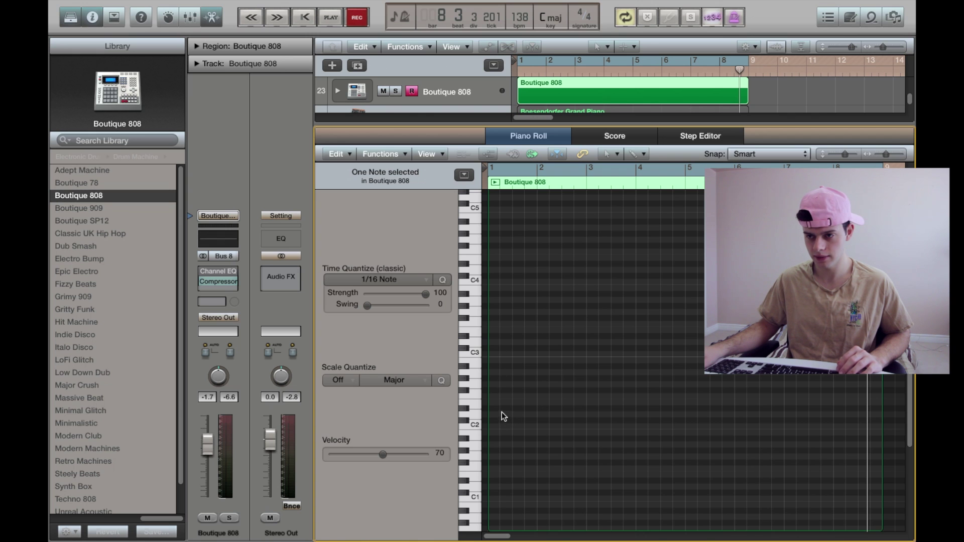
{"action": "left_click", "coordinate": [496, 390]}
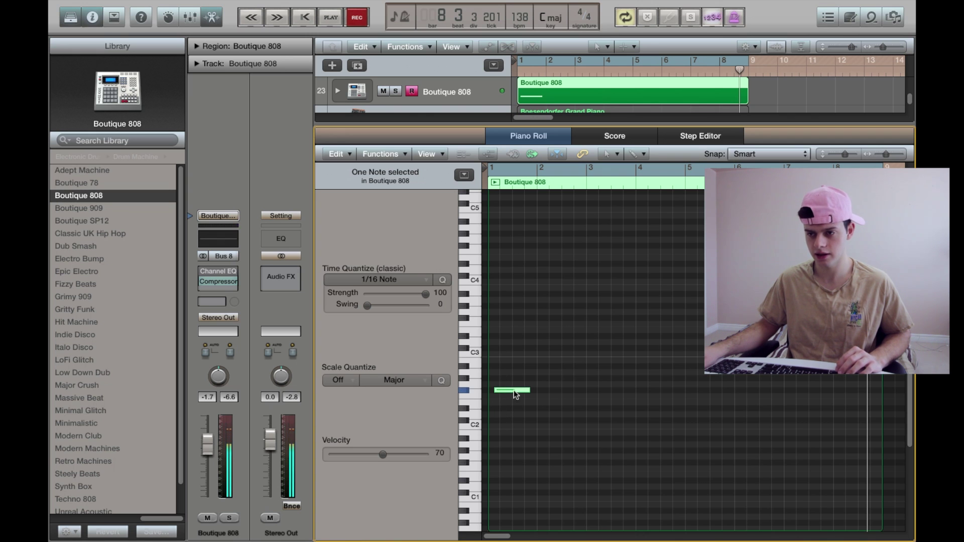
{"action": "left_click_drag", "start_coordinate": [516, 395], "coordinate": [543, 395]}
{"action": "key", "text": "space"}
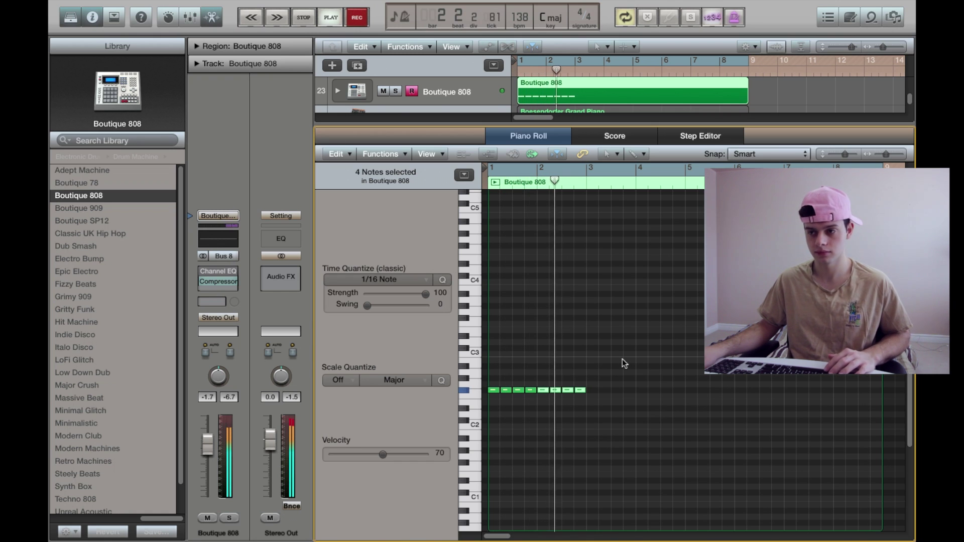
{"action": "left_click", "coordinate": [622, 359]}
{"action": "key", "text": "space"}
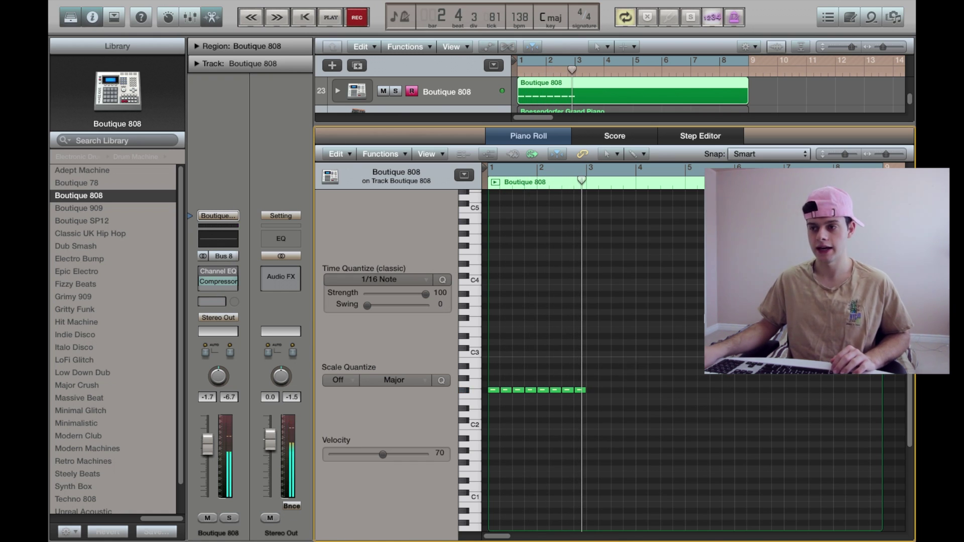
Step: Halve the length of the F#2 notes and copy them into the gaps as continuous eighth notes across bars 1 and 2, then play them
{"action": "left_click_drag", "start_coordinate": [888, 154], "coordinate": [891, 160]}
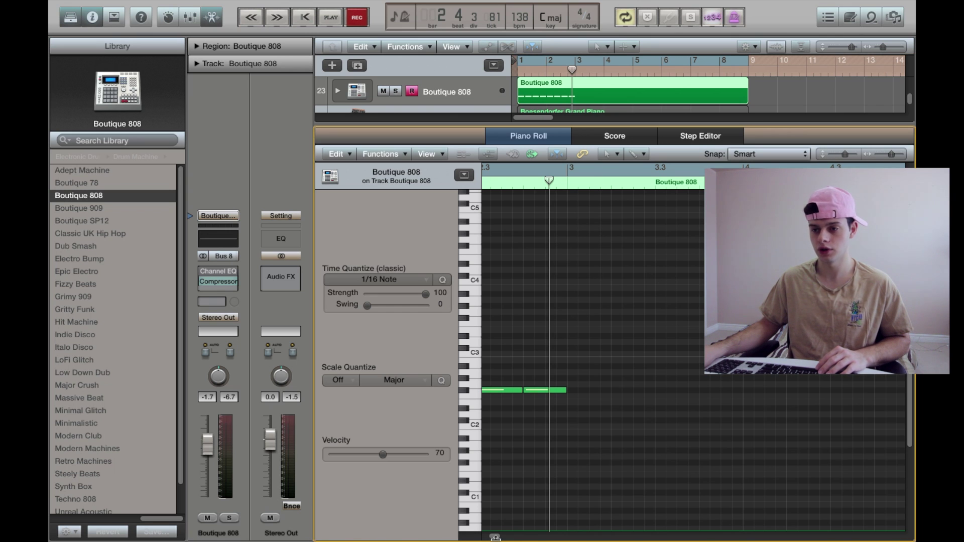
{"action": "left_click_drag", "start_coordinate": [495, 537], "coordinate": [477, 539]}
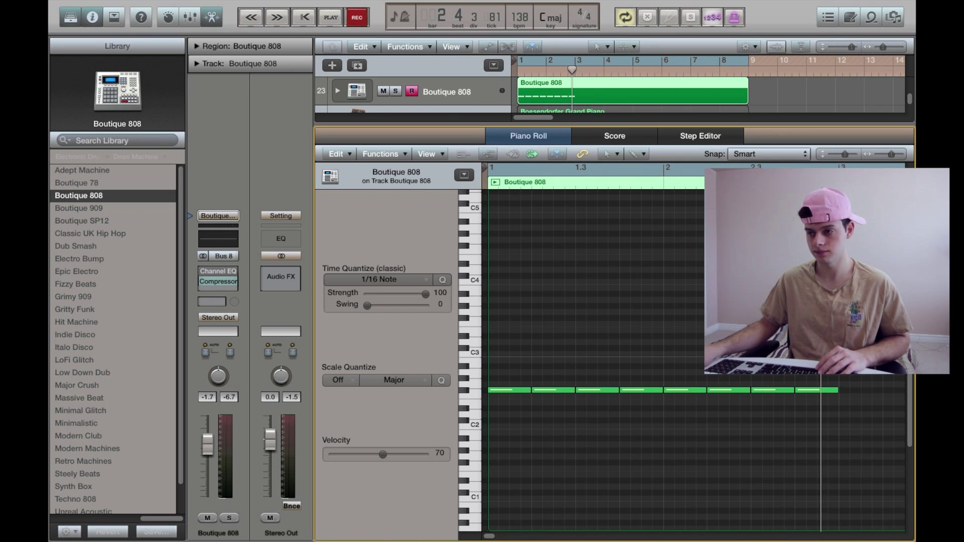
{"action": "left_click_drag", "start_coordinate": [849, 339], "coordinate": [483, 481]}
{"action": "mouse_move", "coordinate": [527, 391]}
{"action": "left_mouse_down"}
{"action": "mouse_move", "coordinate": [498, 395]}
{"action": "mouse_move", "coordinate": [518, 395]}
{"action": "left_mouse_up"}
{"action": "key", "text": "space"}
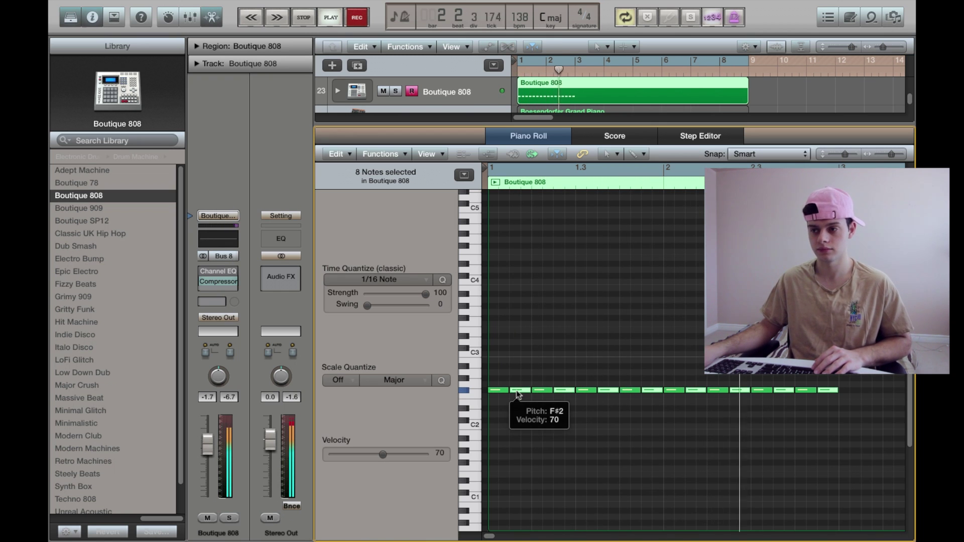
{"action": "key", "text": "space"}
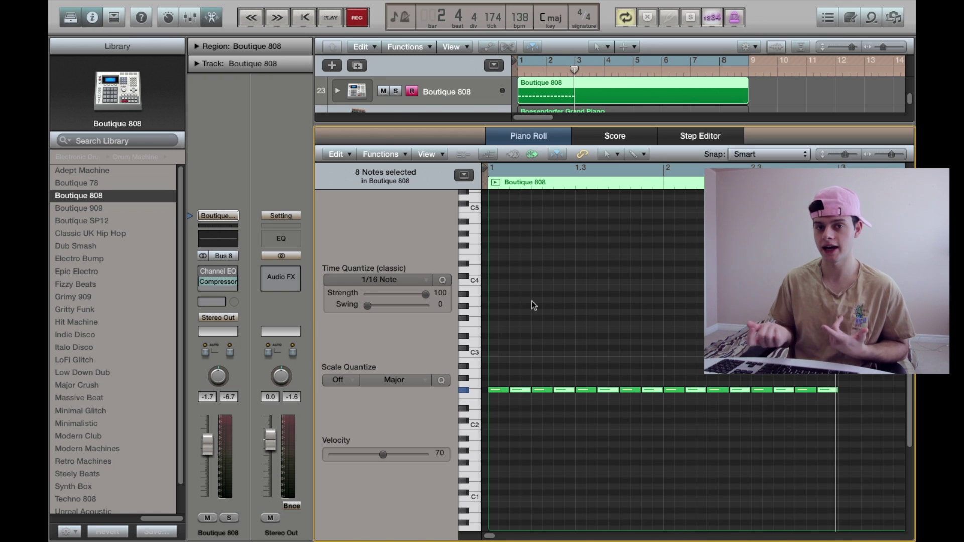
Step: Split some F#2 notes into sixteenth-note rolls, continue the pattern across all eight bars, and start playback
{"action": "left_click", "coordinate": [613, 272]}
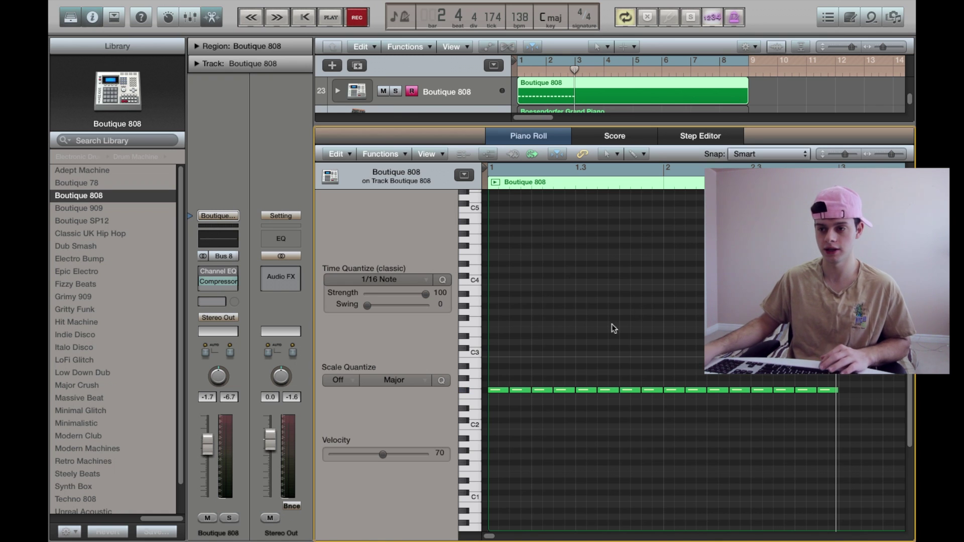
{"action": "left_click", "coordinate": [504, 390]}
{"action": "left_click", "coordinate": [582, 61]}
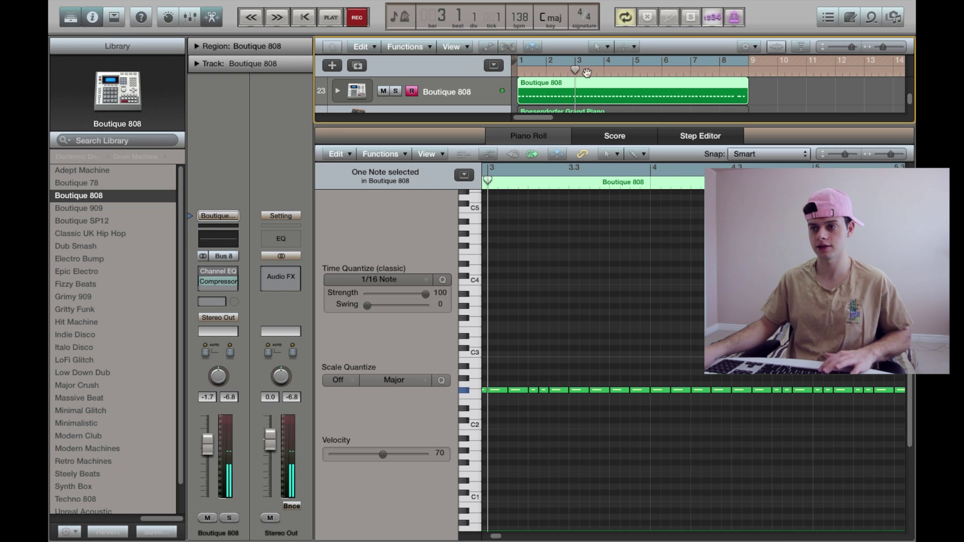
{"action": "key", "text": "space"}
{"action": "left_click", "coordinate": [619, 226]}
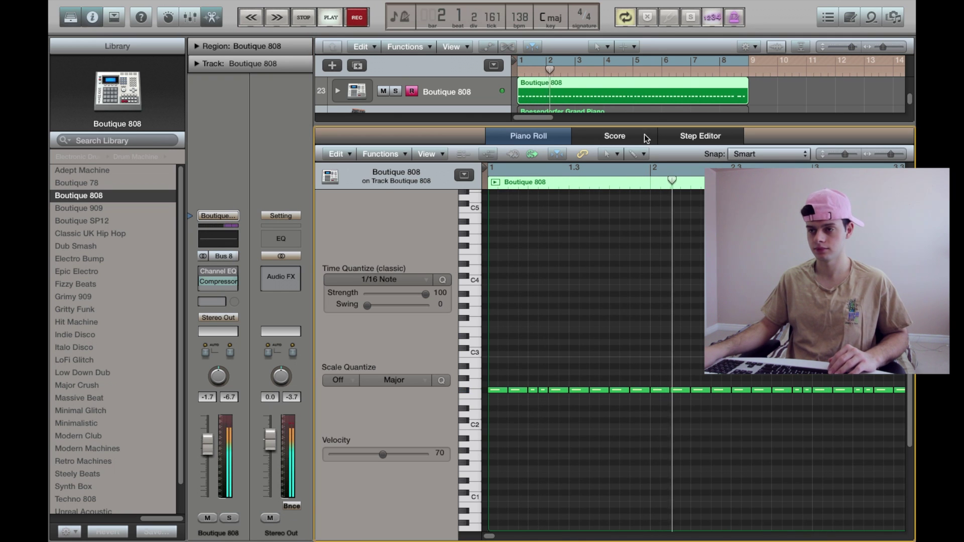
Step: Review the full F#2 pattern through bar 8 while the loop plays, then stop playback and close the Piano Roll
{"action": "left_click", "coordinate": [879, 157]}
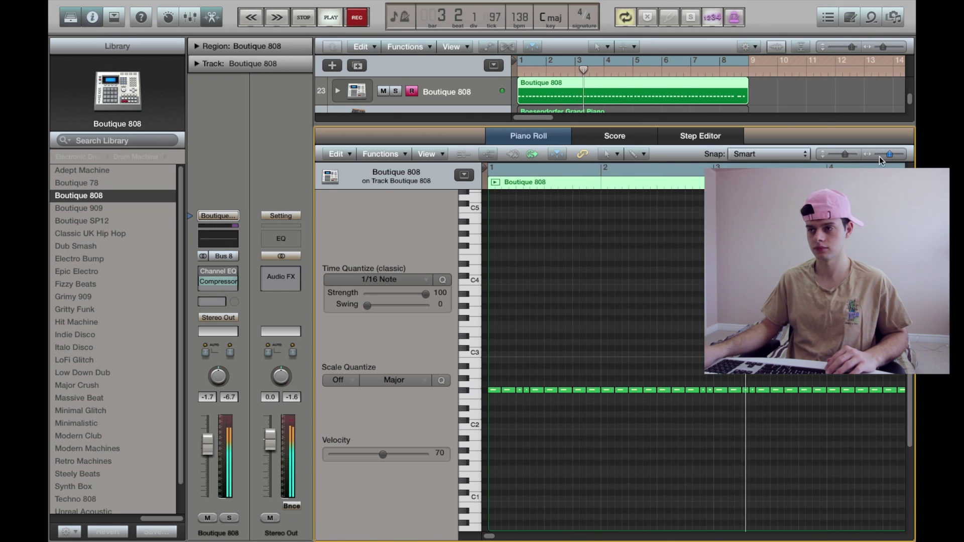
{"action": "left_click", "coordinate": [878, 156]}
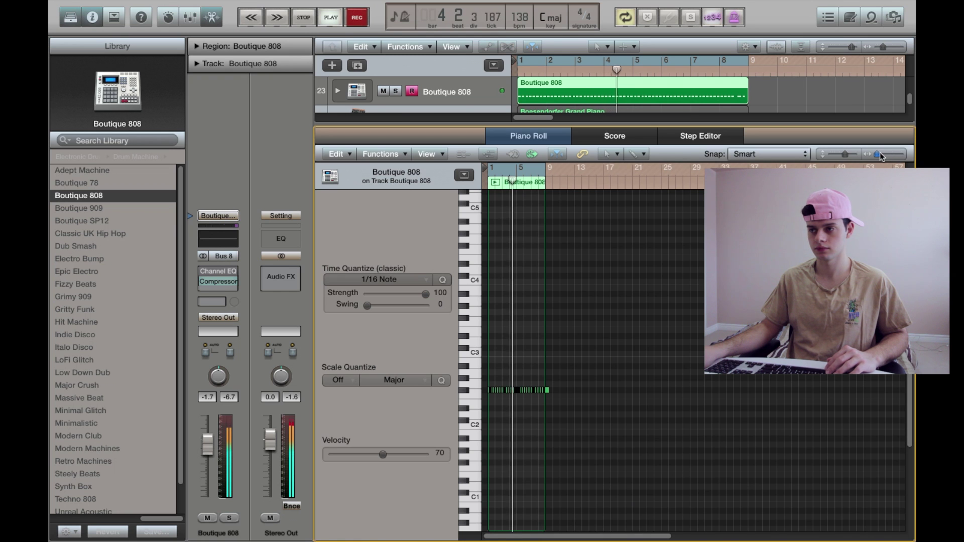
{"action": "left_click_drag", "start_coordinate": [880, 152], "coordinate": [881, 152]}
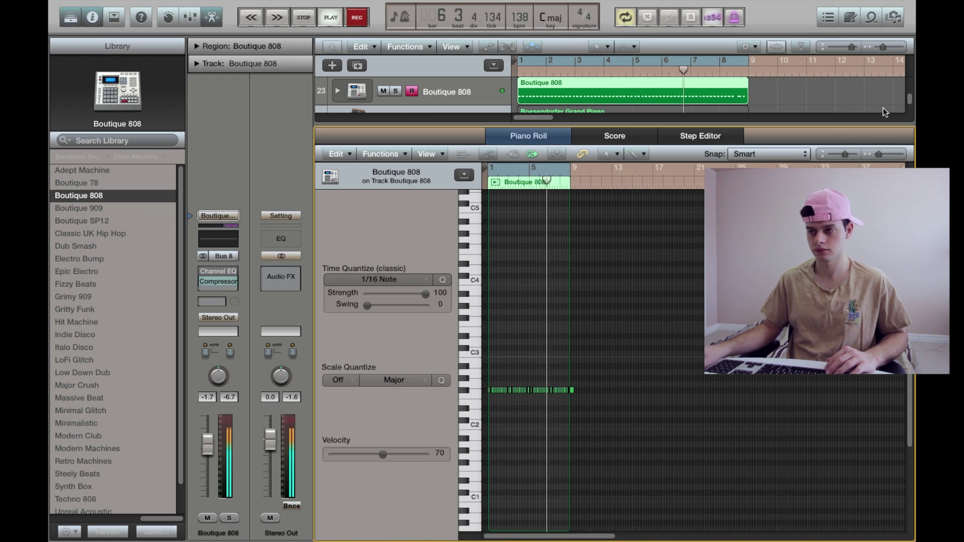
{"action": "left_click_drag", "start_coordinate": [884, 154], "coordinate": [887, 157]}
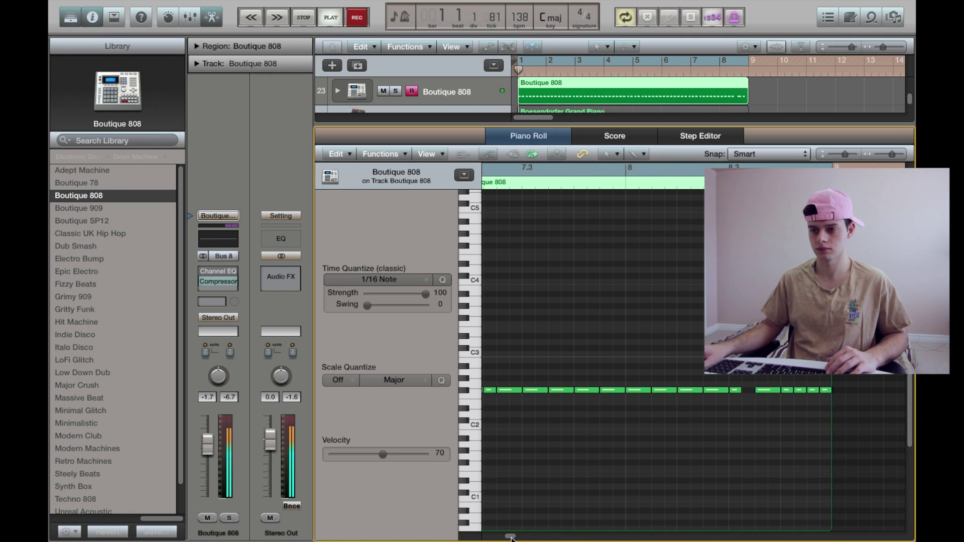
{"action": "left_click_drag", "start_coordinate": [520, 536], "coordinate": [499, 536]}
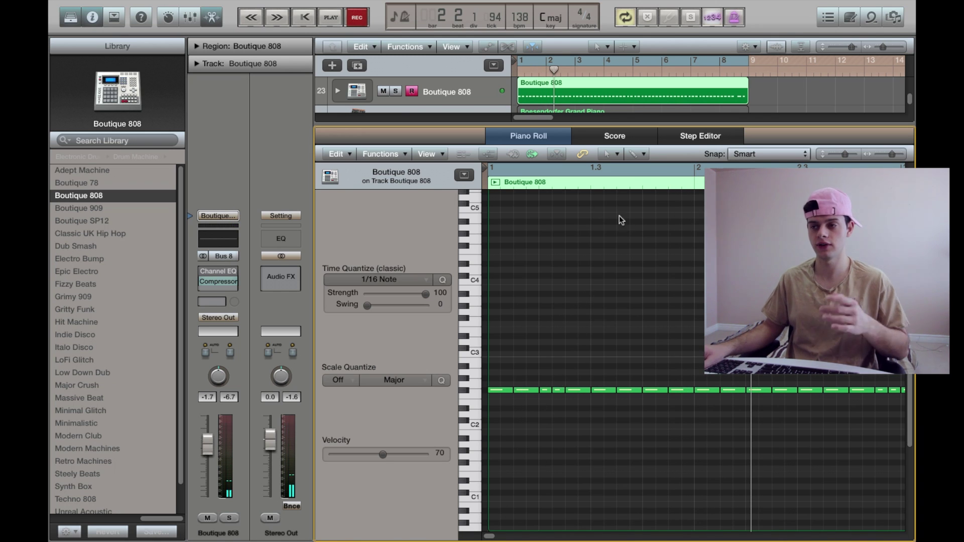
{"action": "key", "text": "e"}
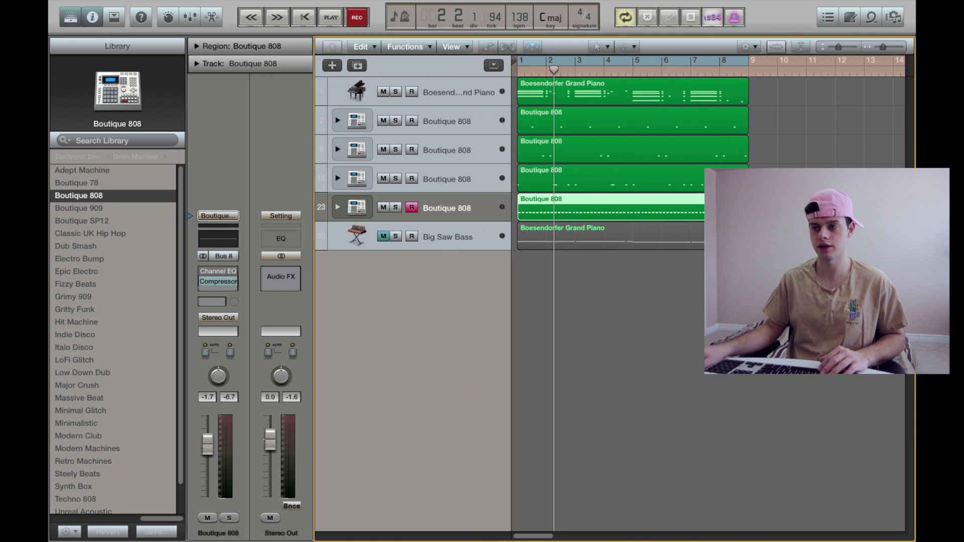
{"action": "left_click", "coordinate": [713, 271]}
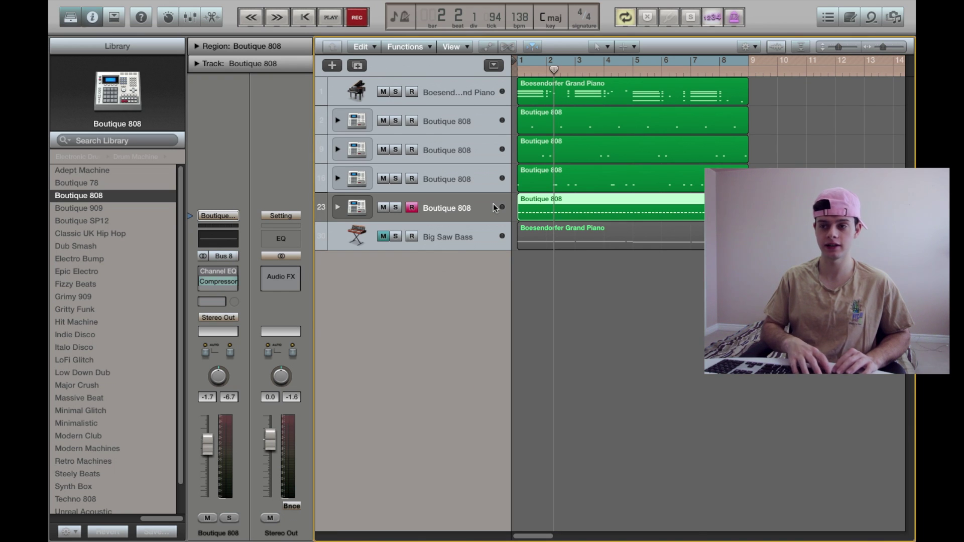
Step: Duplicate the F#2 percussion track, record a sparse two-hit part on the new Boutique 808 track, and extend its region to four bars
{"action": "key", "text": "super+d"}
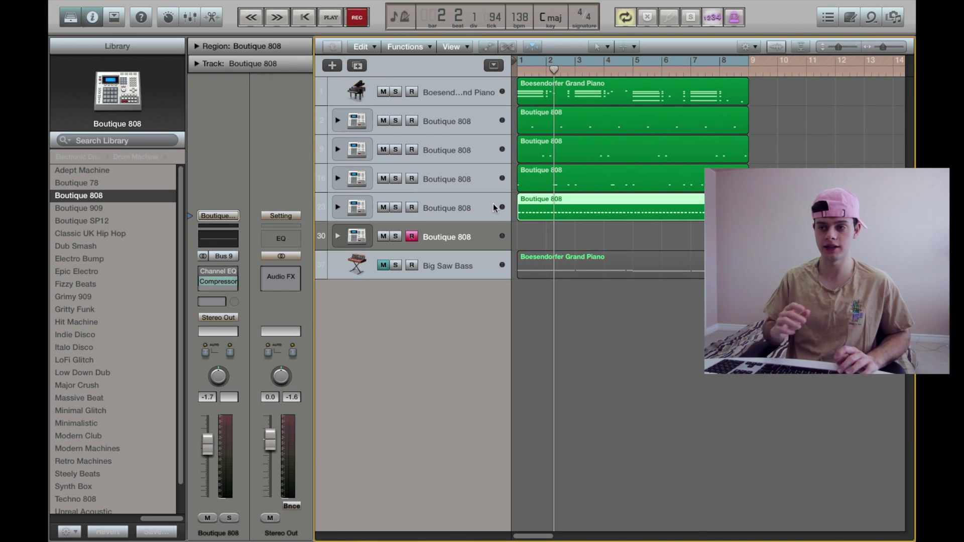
{"action": "left_click", "coordinate": [652, 246]}
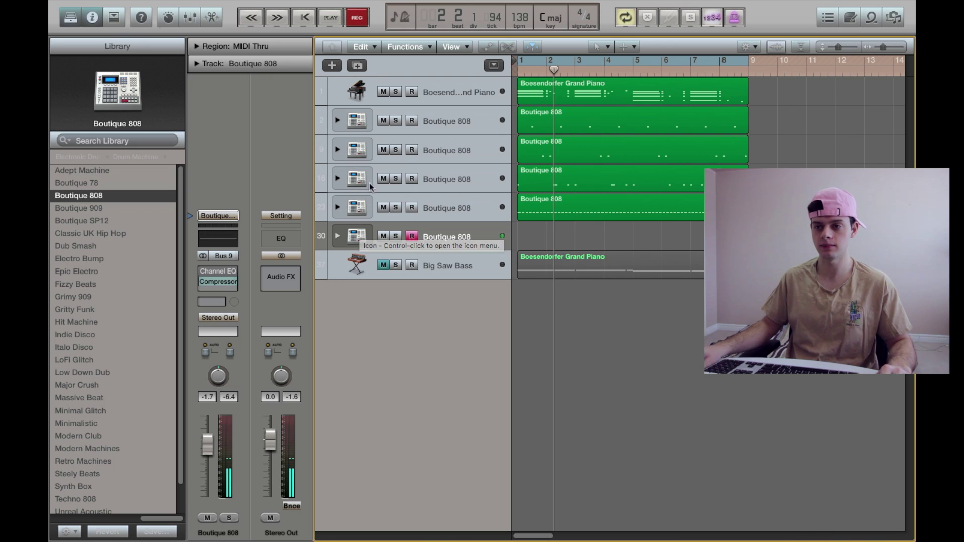
{"action": "left_click", "coordinate": [358, 22]}
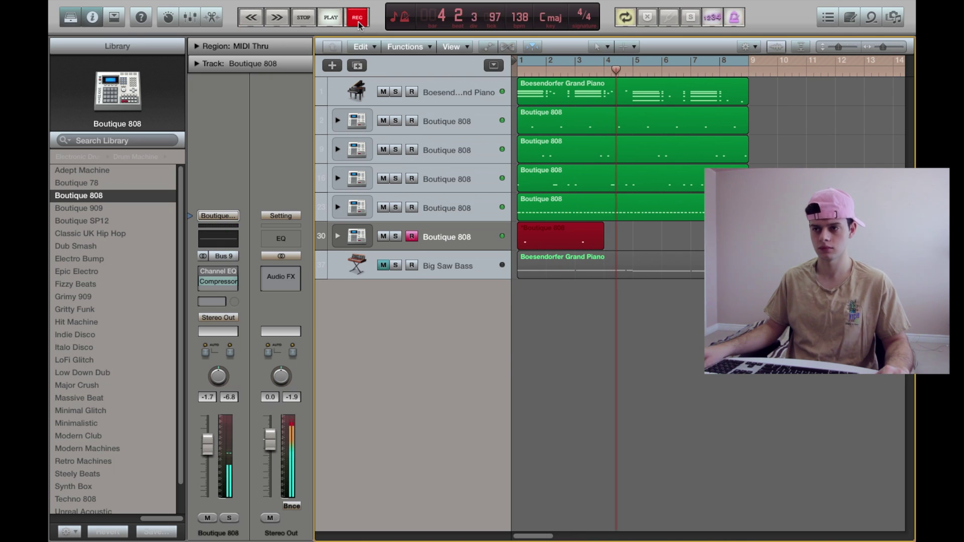
{"action": "key", "text": "space"}
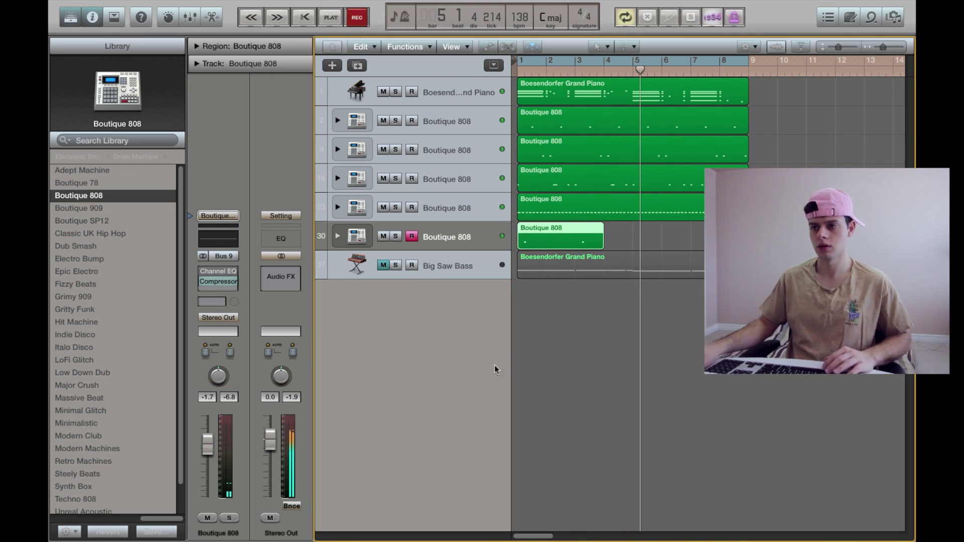
{"action": "left_click_drag", "start_coordinate": [600, 246], "coordinate": [631, 246]}
Step: Quantize the two newly recorded percussion notes to 1/16 Note and lower the first note's velocity with the Velocity tool
{"action": "double_click", "coordinate": [612, 246]}
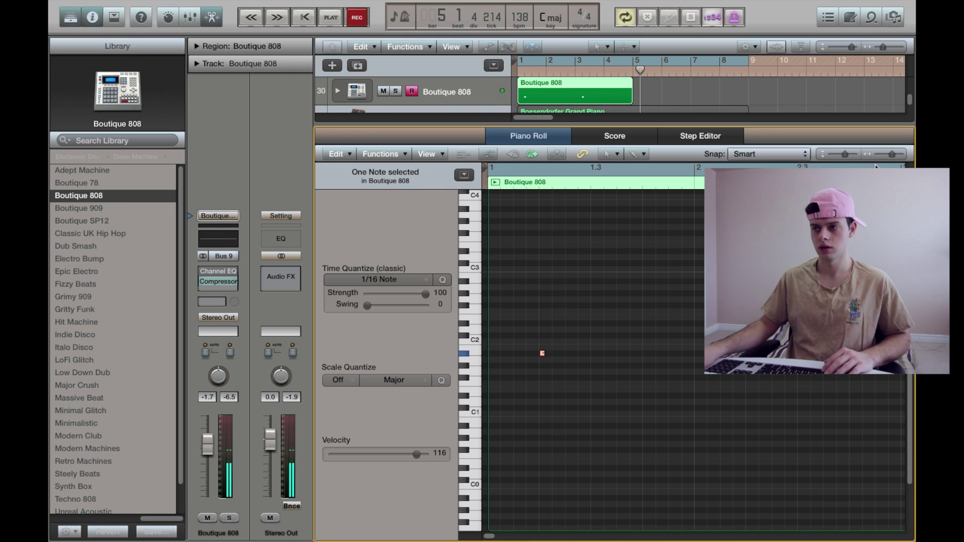
{"action": "left_click_drag", "start_coordinate": [885, 156], "coordinate": [872, 156]}
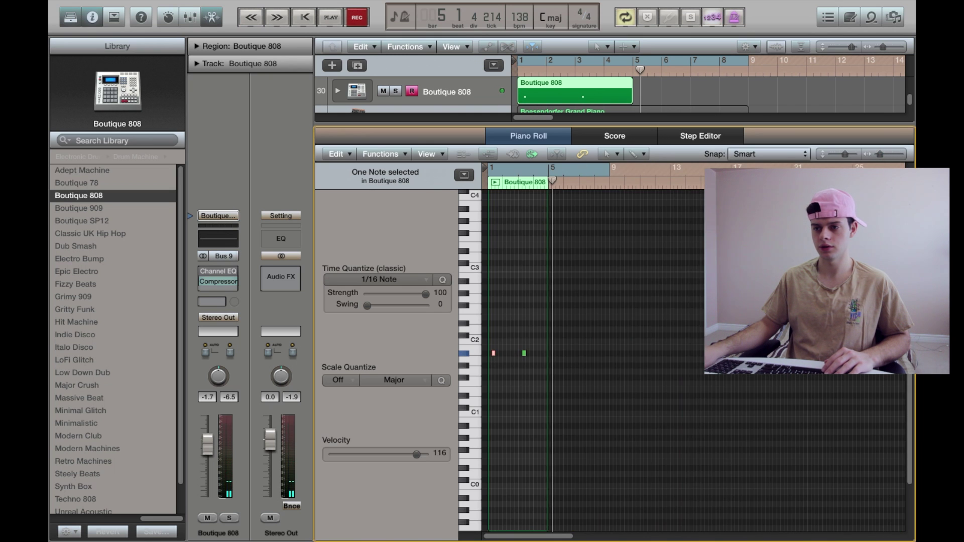
{"action": "key", "text": "super+a"}
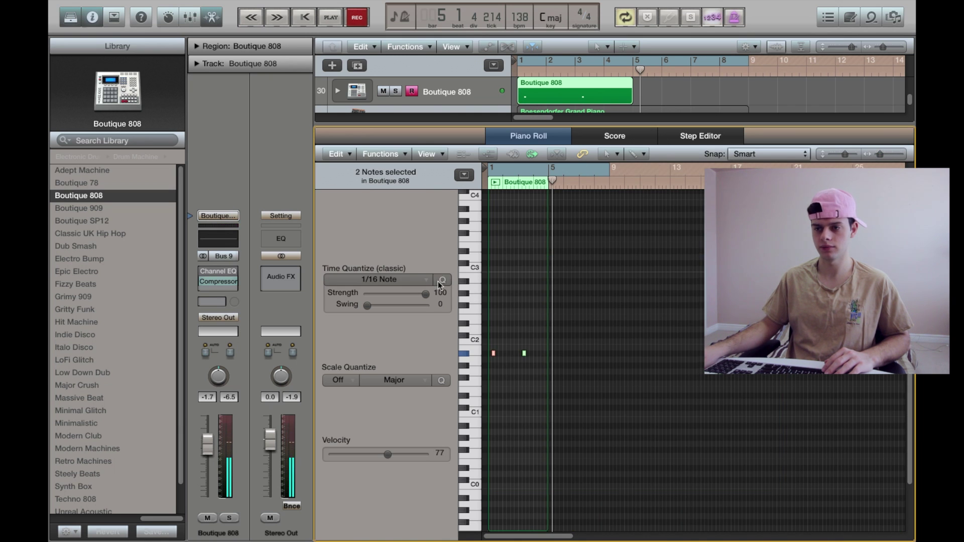
{"action": "left_click", "coordinate": [494, 353]}
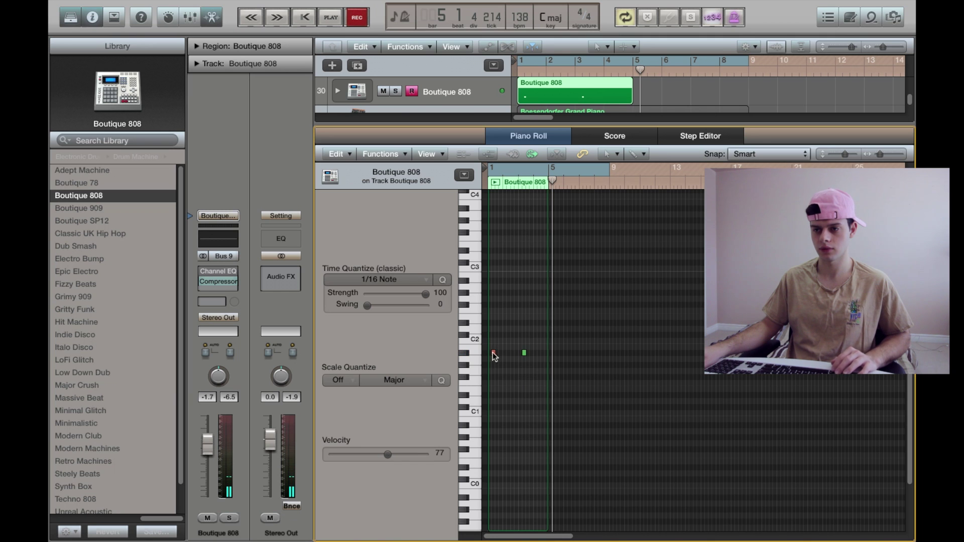
{"action": "left_click", "coordinate": [493, 353]}
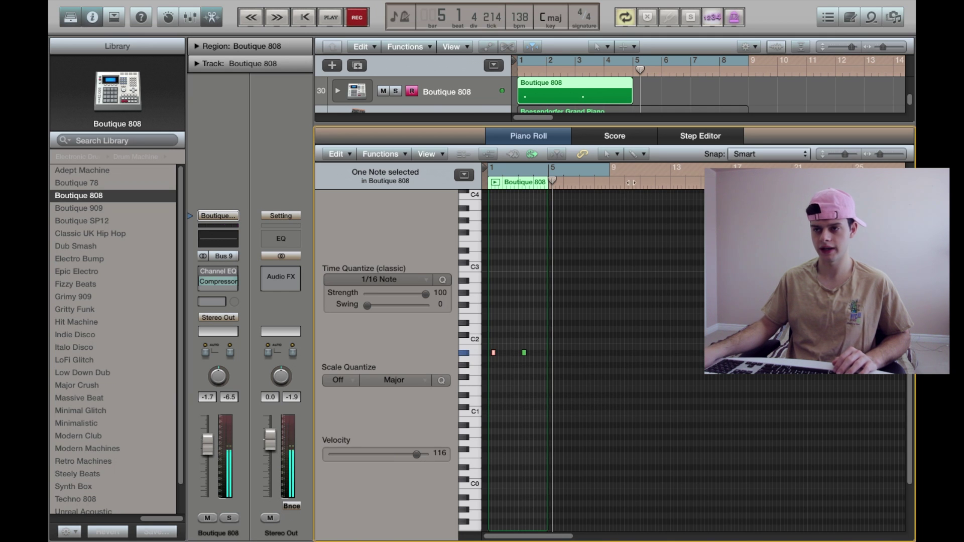
{"action": "left_click", "coordinate": [637, 156]}
{"action": "left_click", "coordinate": [668, 295]}
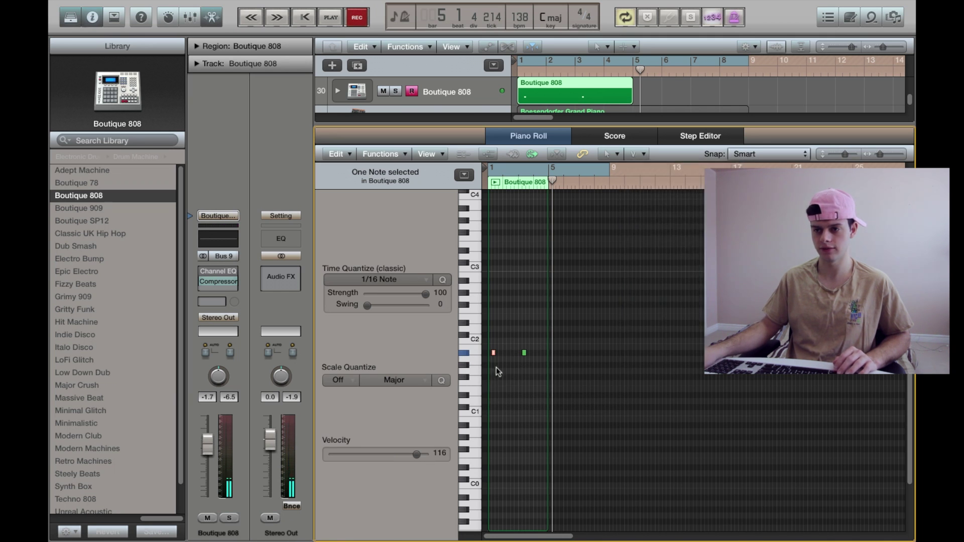
{"action": "left_click_drag", "start_coordinate": [494, 354], "coordinate": [499, 412]}
Step: Close the Piano Roll and loop the new four-bar percussion region through the end of bar 8
{"action": "key", "text": "e"}
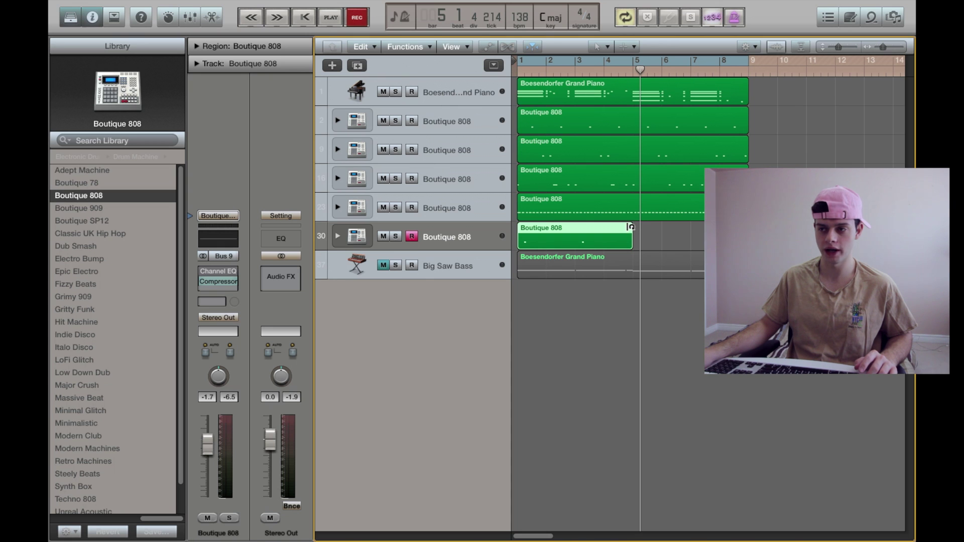
{"action": "left_click_drag", "start_coordinate": [631, 226], "coordinate": [718, 227]}
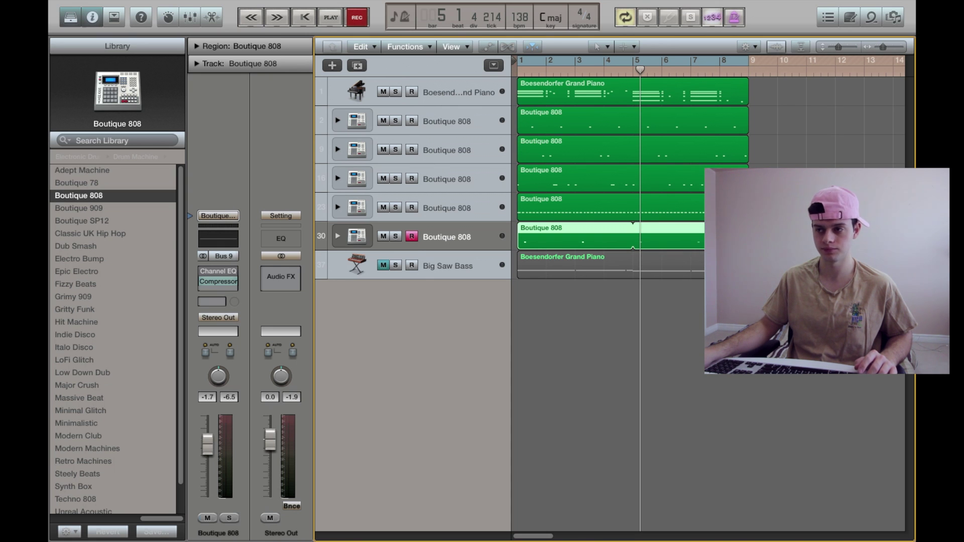
Step: Unmute and solo the Big Saw Bass track, and play it on its own
{"action": "left_click", "coordinate": [397, 267]}
{"action": "left_click", "coordinate": [396, 266]}
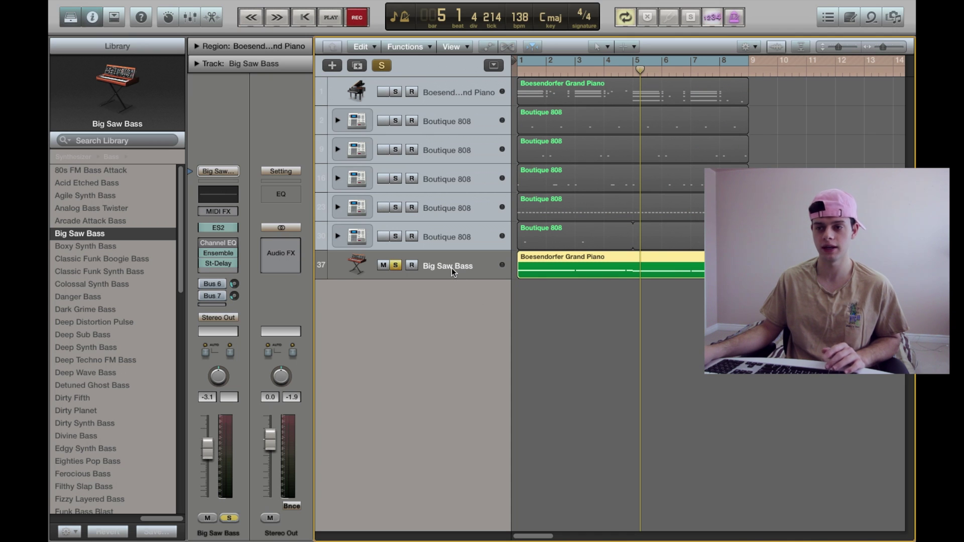
{"action": "key", "text": "space"}
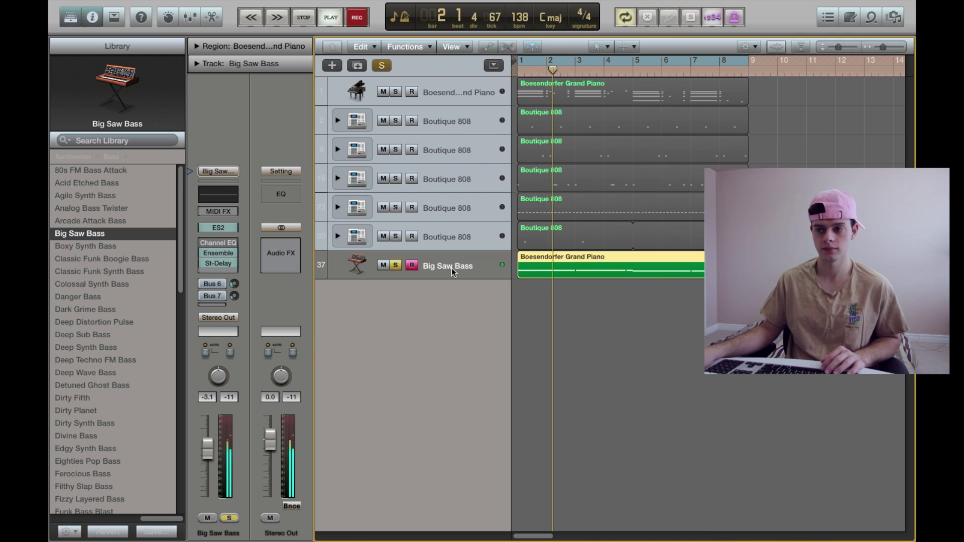
{"action": "key", "text": "space"}
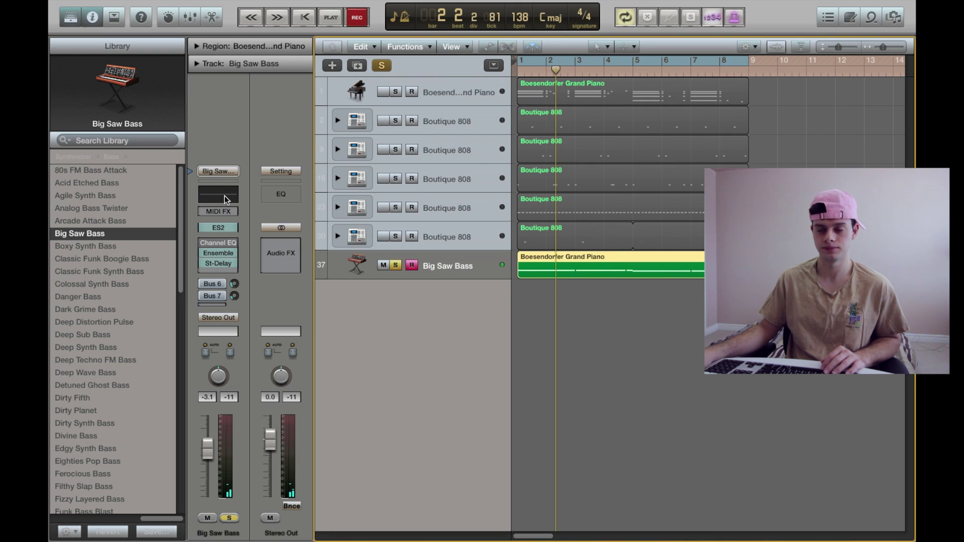
Step: Open the Channel EQ on Big Saw Bass, turn on its Analyzer, and play the bass
{"action": "left_click", "coordinate": [224, 196]}
{"action": "left_click", "coordinate": [99, 64]}
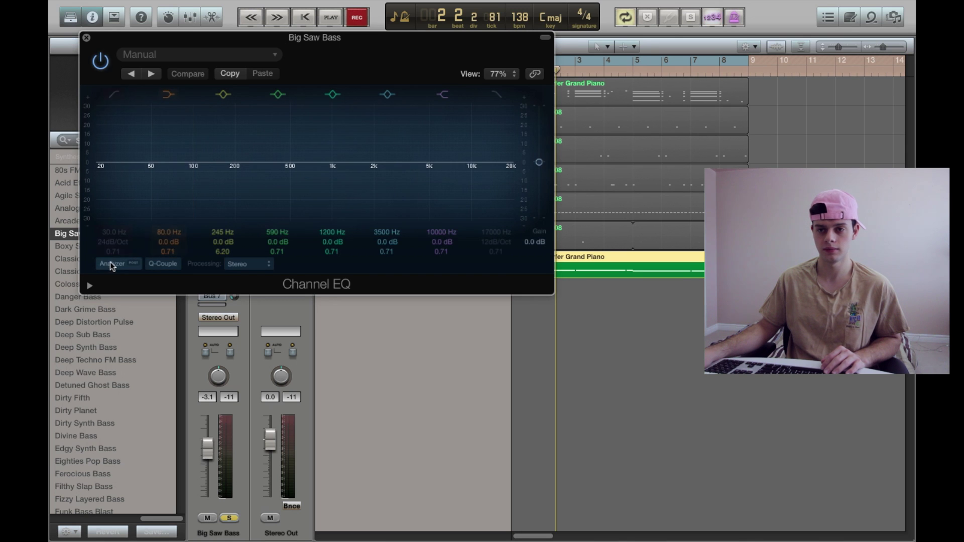
{"action": "left_click", "coordinate": [112, 265]}
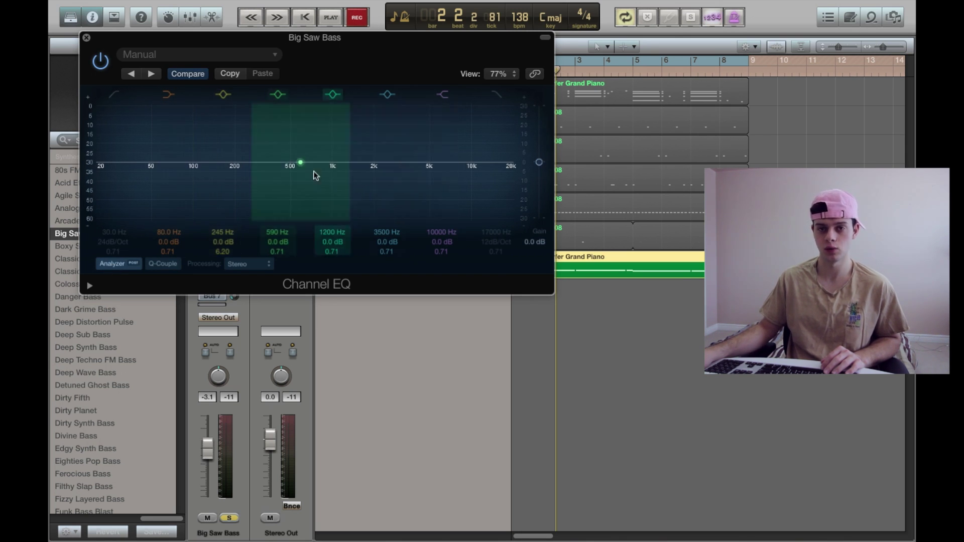
{"action": "key", "text": "space"}
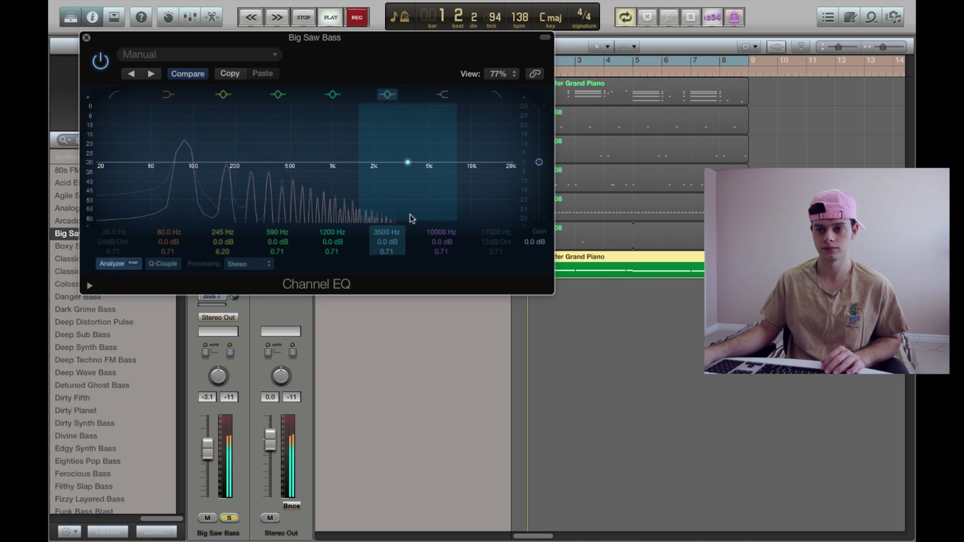
Step: Enable the high-cut filter on the bass EQ at 940 Hz with a 48 dB/Oct slope and audition it
{"action": "left_click", "coordinate": [495, 96]}
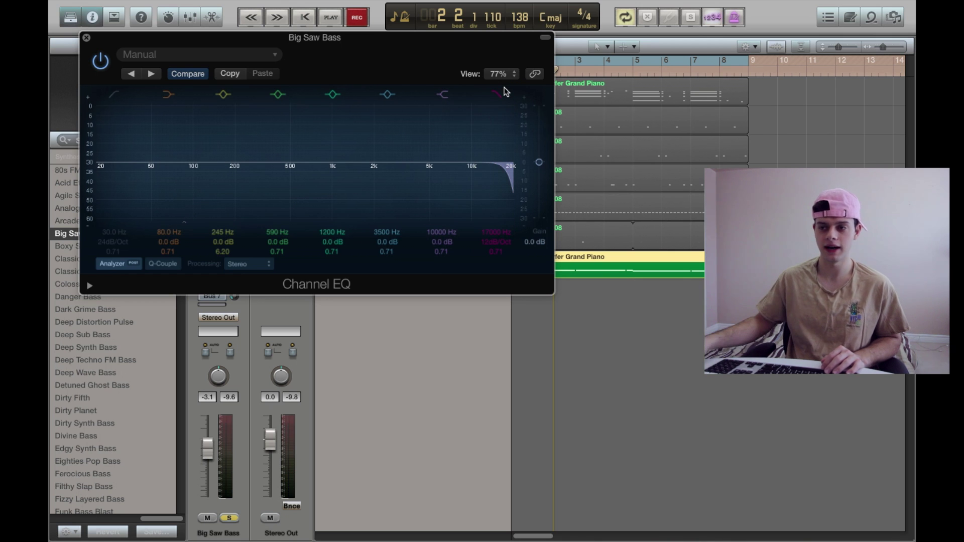
{"action": "left_click_drag", "start_coordinate": [493, 168], "coordinate": [333, 167]}
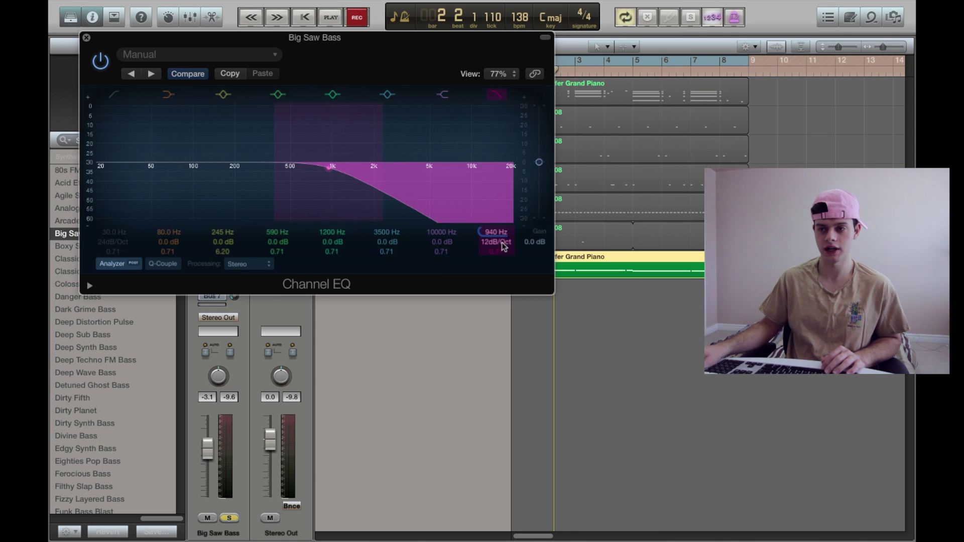
{"action": "left_click_drag", "start_coordinate": [504, 246], "coordinate": [503, 236]}
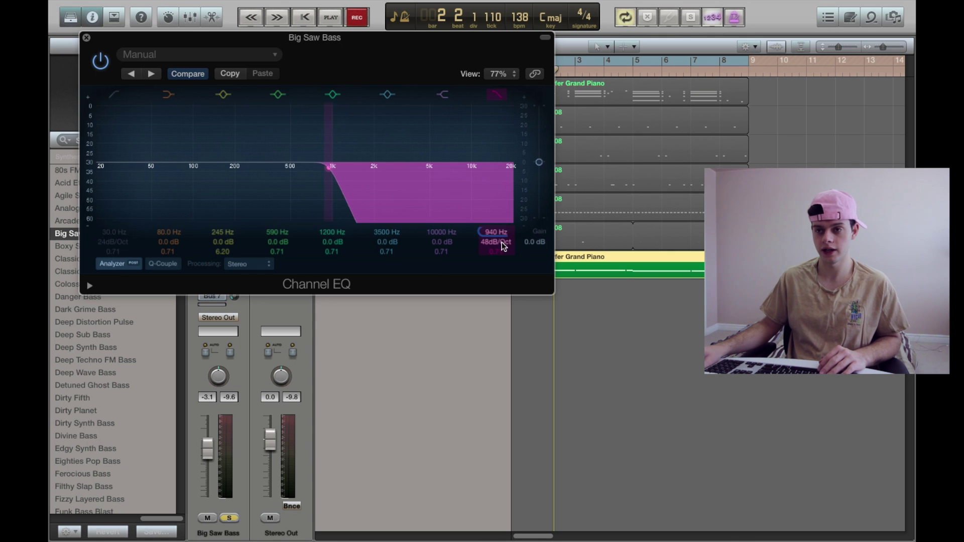
{"action": "key", "text": "space"}
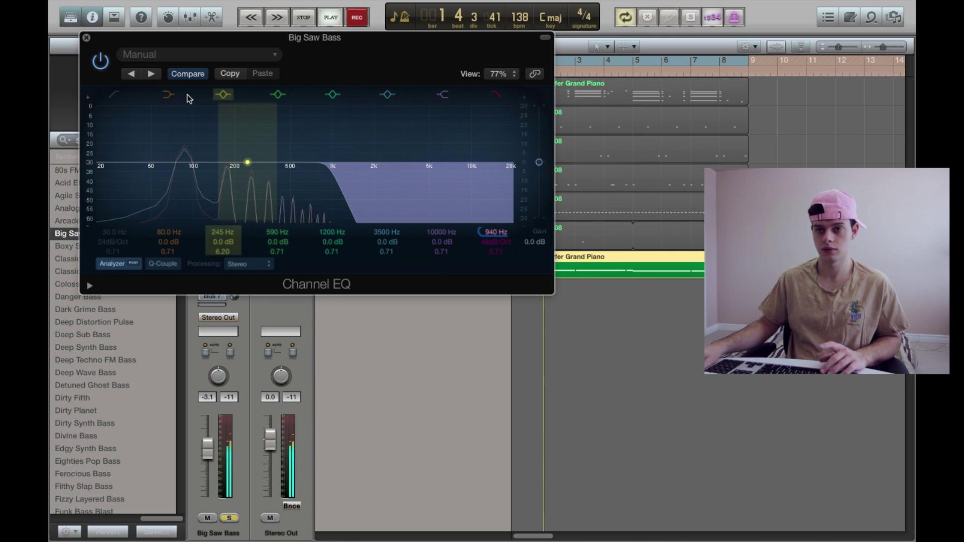
{"action": "key", "text": "space"}
Step: Enable the low-cut filter on the bass EQ with a 36 dB/Oct slope and play the bass
{"action": "left_click", "coordinate": [114, 95]}
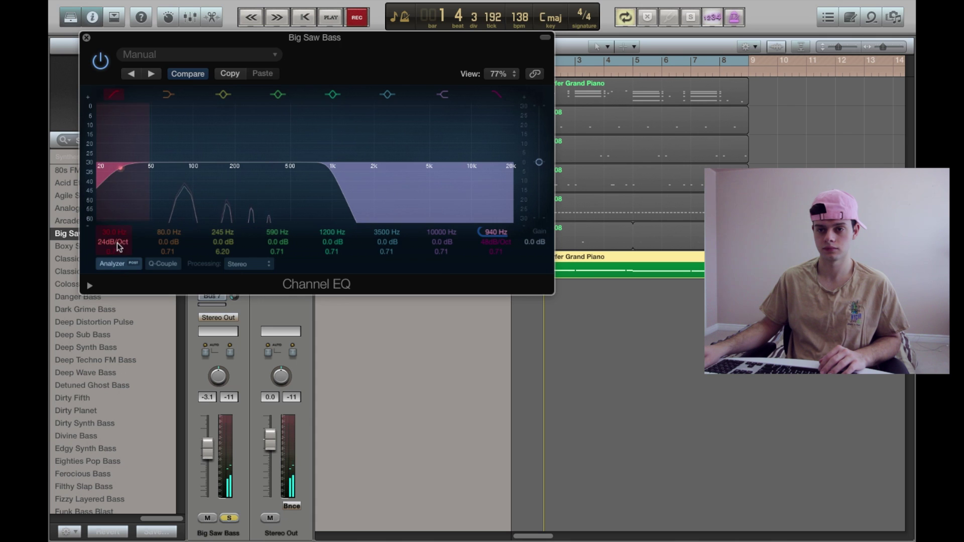
{"action": "left_click_drag", "start_coordinate": [119, 246], "coordinate": [119, 238]}
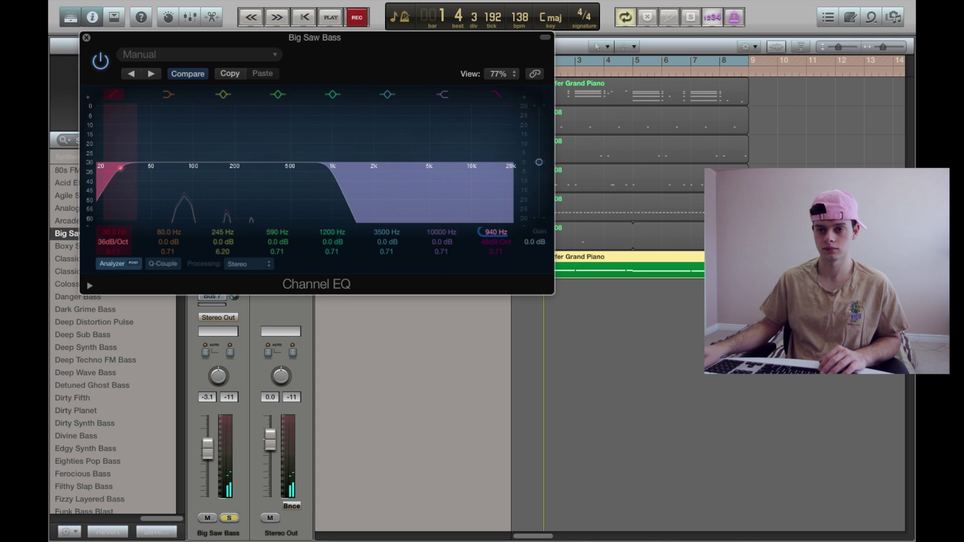
{"action": "key", "text": "space"}
{"action": "double_click", "coordinate": [121, 232]}
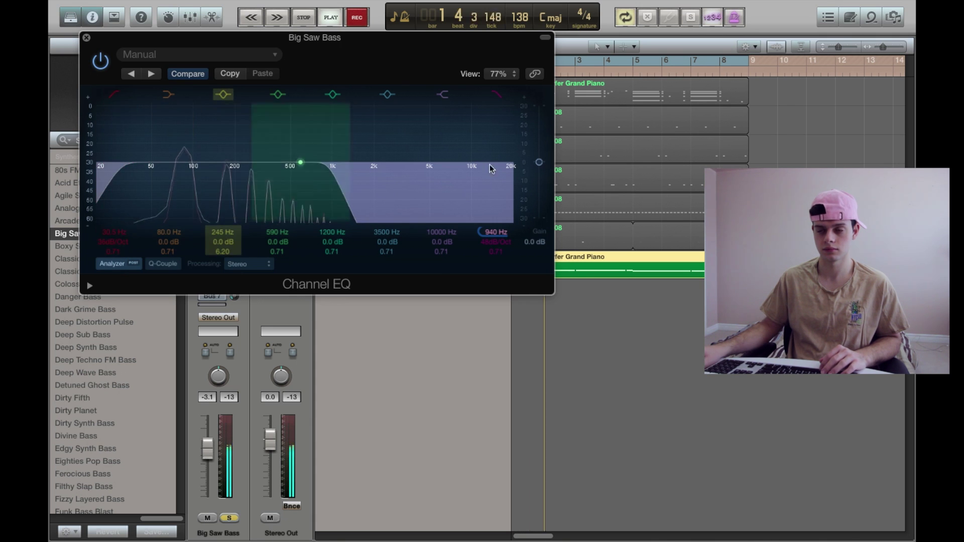
Step: Try a lower high-cut frequency of about 520 Hz on the soloed bass, then close the Channel EQ
{"action": "left_click", "coordinate": [489, 239]}
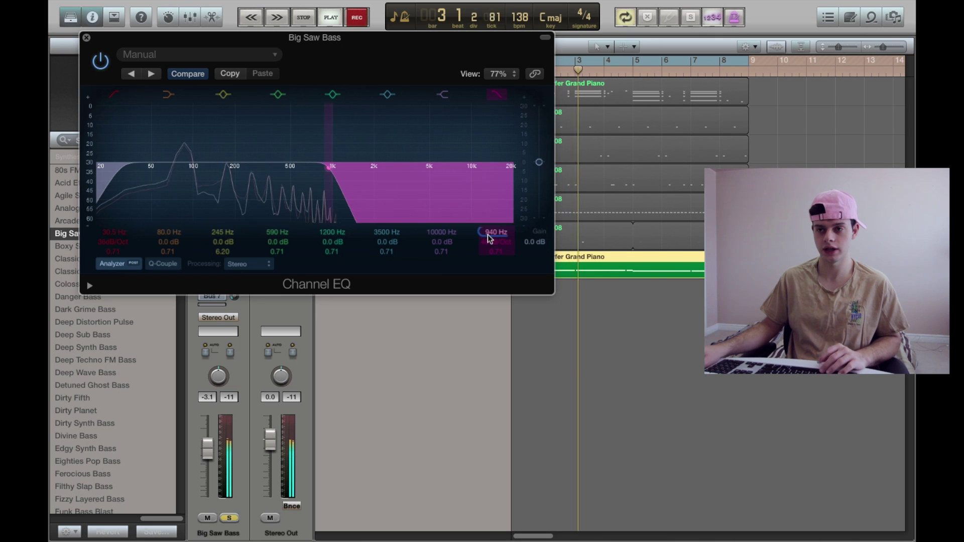
{"action": "key", "text": "space"}
{"action": "mouse_move", "coordinate": [490, 237]}
{"action": "left_mouse_down"}
{"action": "mouse_move", "coordinate": [489, 229]}
{"action": "mouse_move", "coordinate": [490, 253]}
{"action": "mouse_move", "coordinate": [496, 232]}
{"action": "left_mouse_up"}
{"action": "key", "text": "space"}
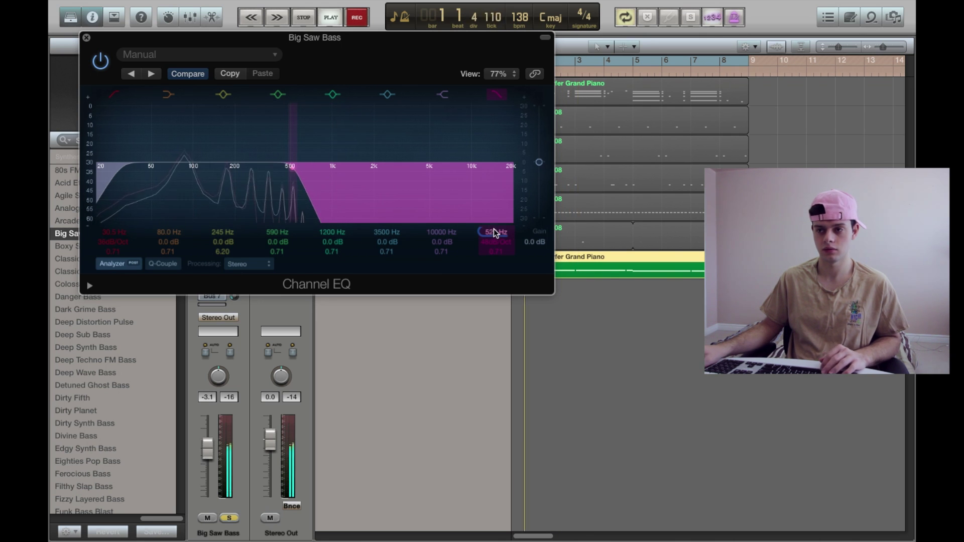
{"action": "key", "text": "space"}
{"action": "key", "text": "super+w"}
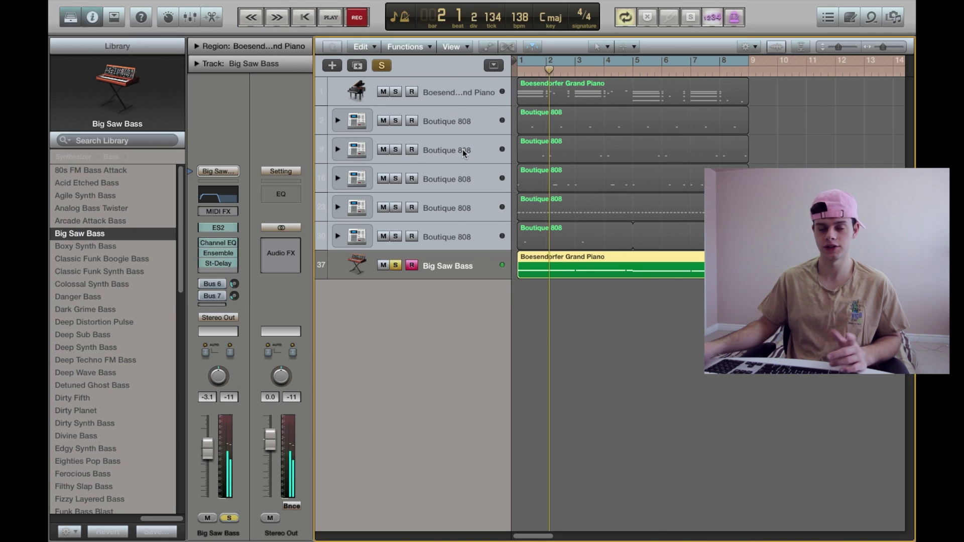
Step: Unsolo Big Saw Bass and play it back together with the piano and drum tracks
{"action": "key", "text": "space"}
{"action": "left_click", "coordinate": [395, 265]}
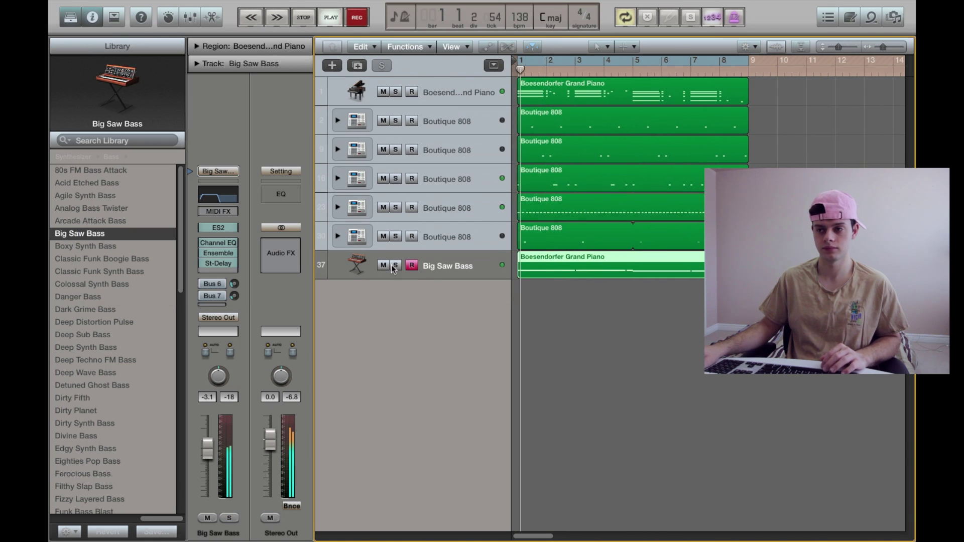
{"action": "key", "text": "space"}
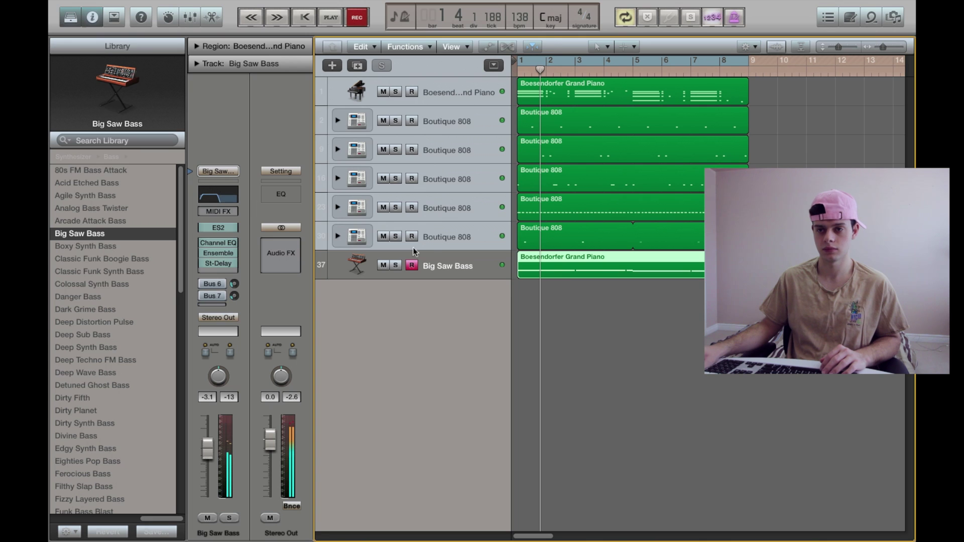
Step: Reopen the bass Channel EQ, set the high-cut frequency to 970 Hz, play the full mix, and close the EQ
{"action": "key", "text": "v"}
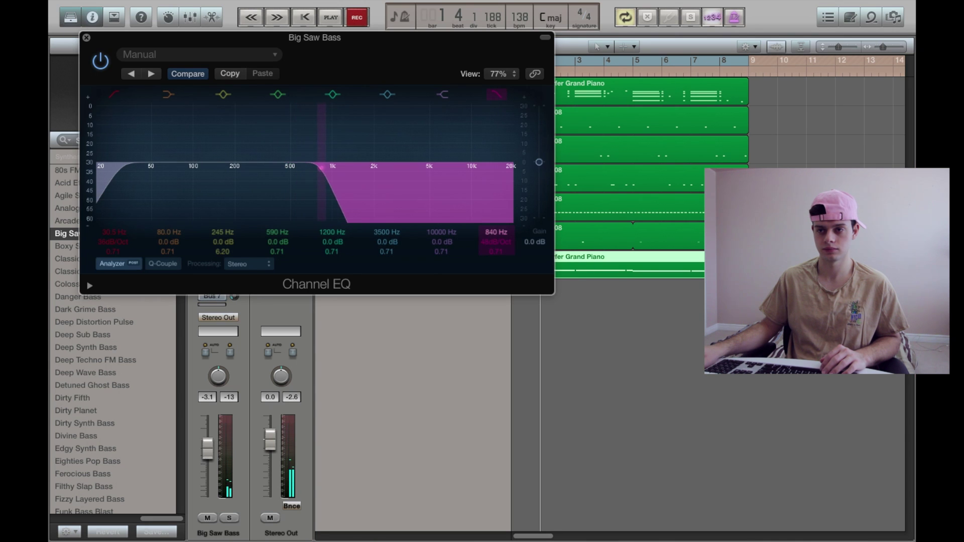
{"action": "left_click_drag", "start_coordinate": [329, 167], "coordinate": [331, 168]}
{"action": "key", "text": "space"}
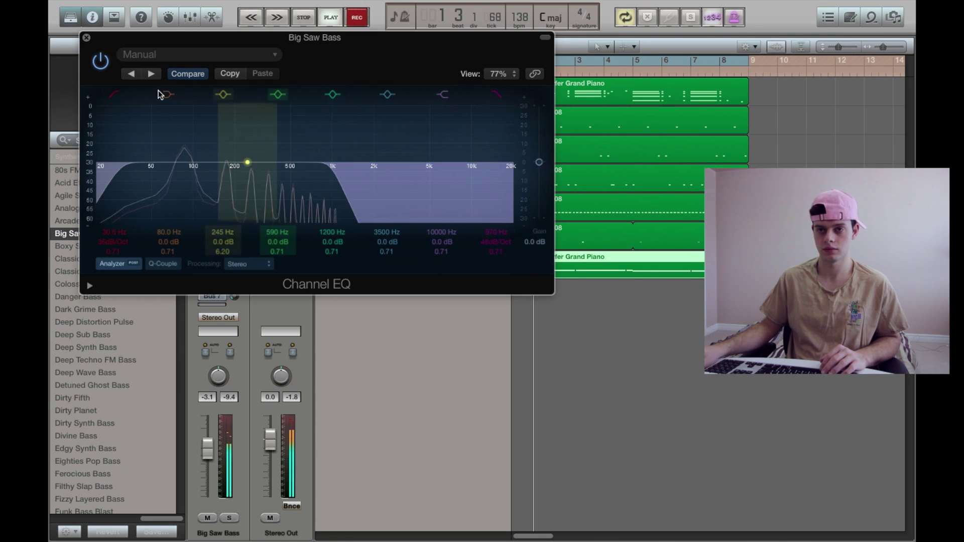
{"action": "left_click", "coordinate": [86, 38]}
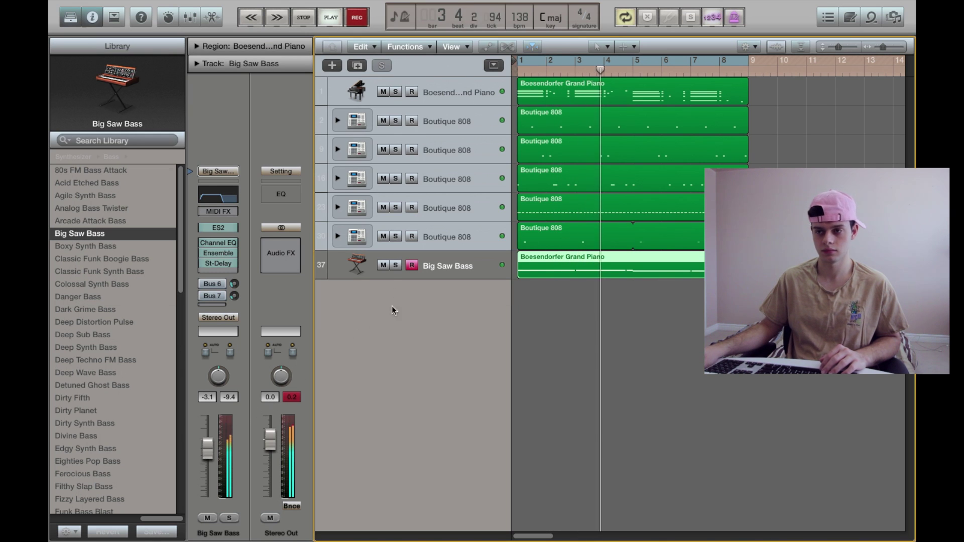
Step: Lower the F#2 percussion track's volume to -11.0 dB and the sparse two-hit percussion track's volume to -10.0 dB
{"action": "left_click", "coordinate": [432, 210]}
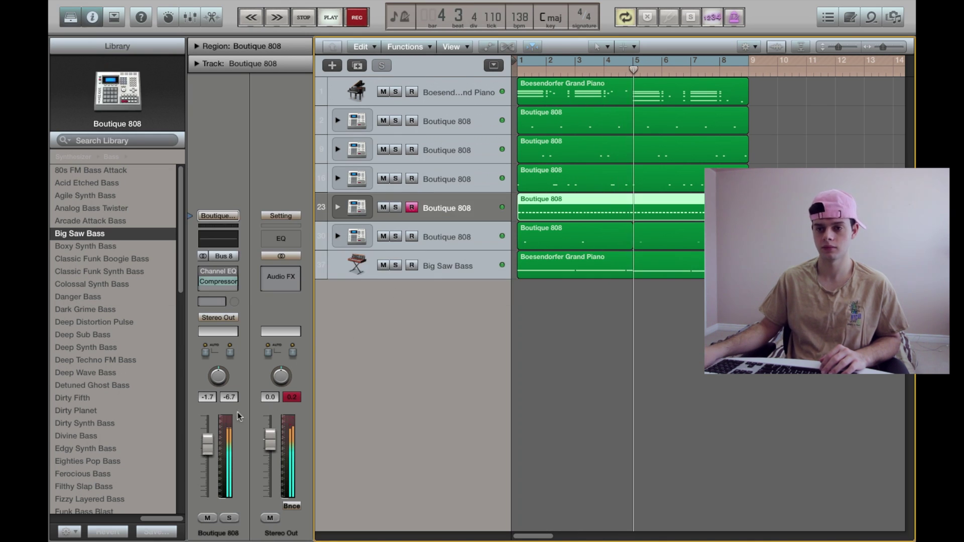
{"action": "left_click", "coordinate": [206, 466]}
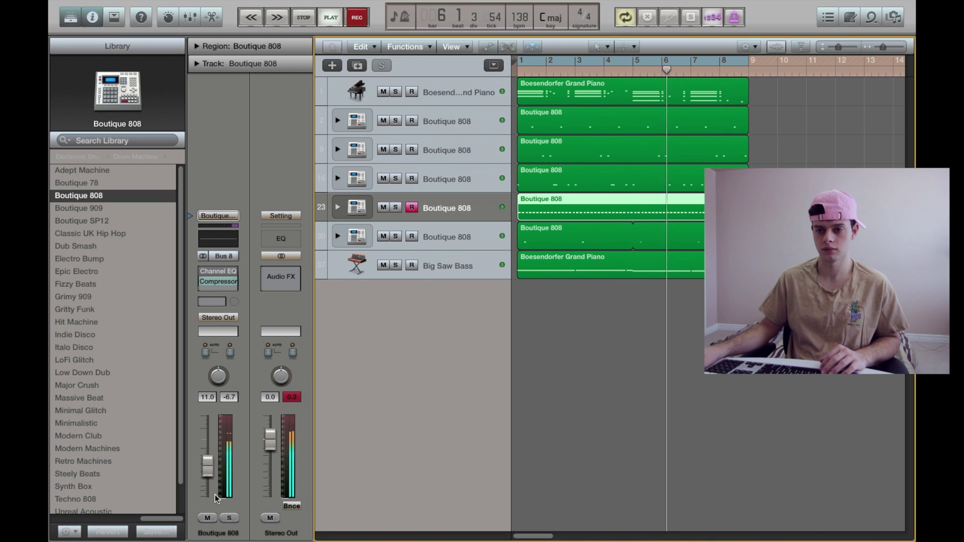
{"action": "left_click", "coordinate": [442, 237]}
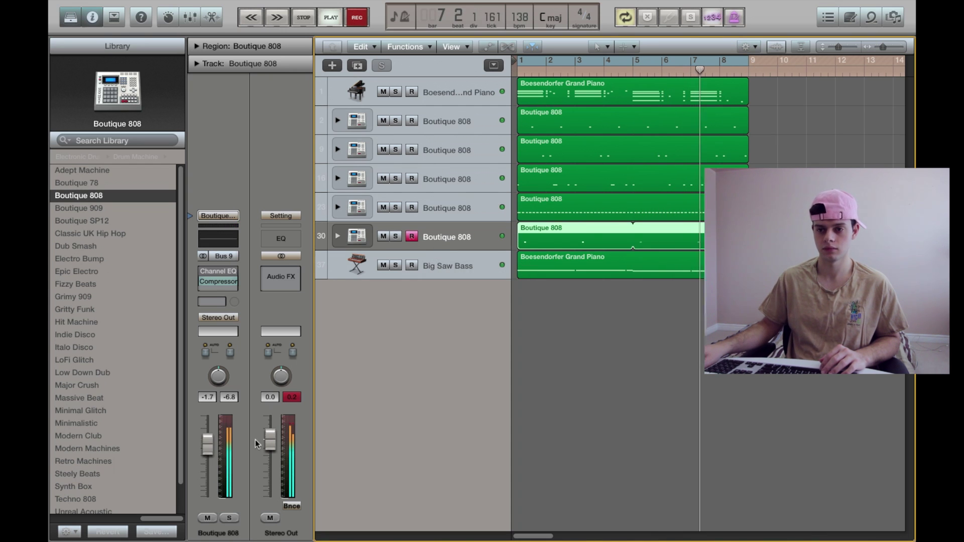
{"action": "left_click", "coordinate": [212, 462]}
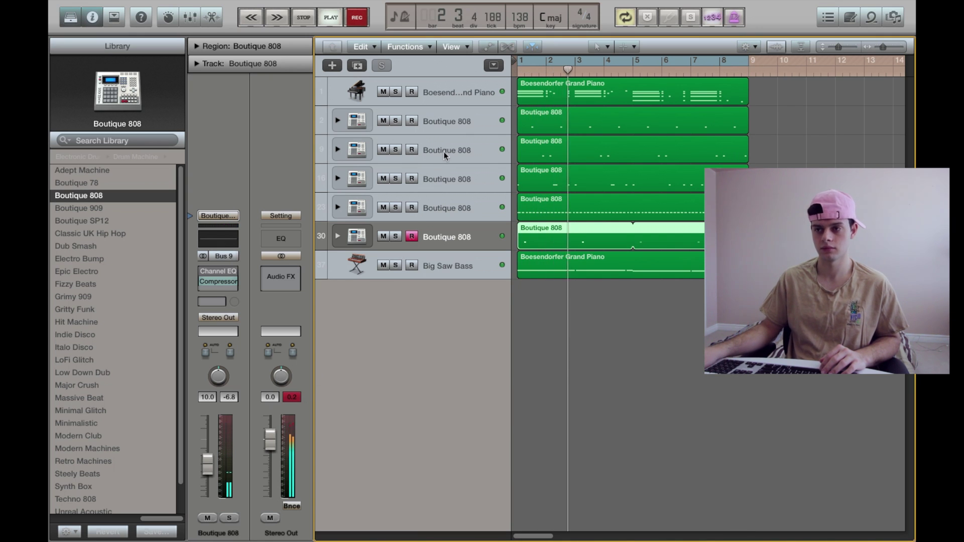
Step: Select the piano track while the mix plays, turn off the cycle range, and stop playback after the last bar
{"action": "left_click", "coordinate": [449, 93]}
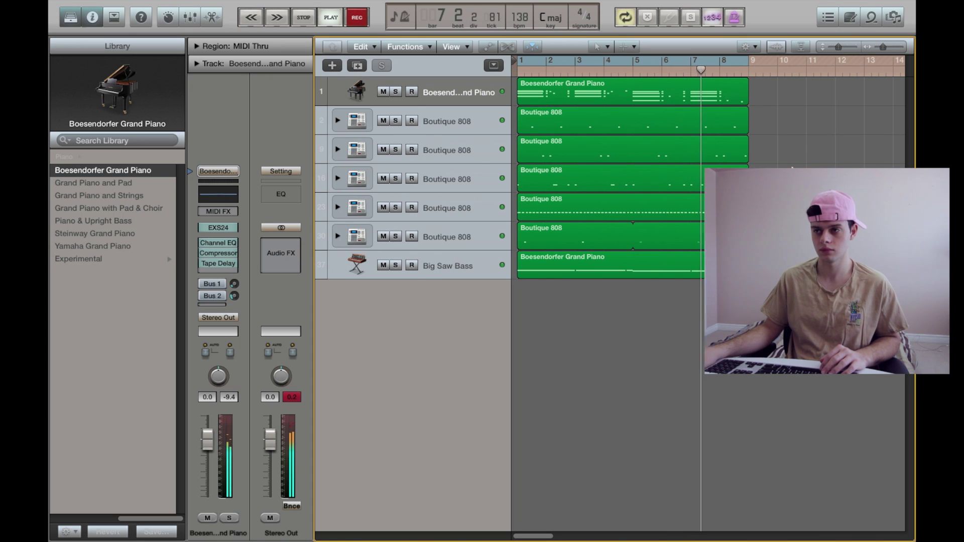
{"action": "left_click", "coordinate": [713, 59]}
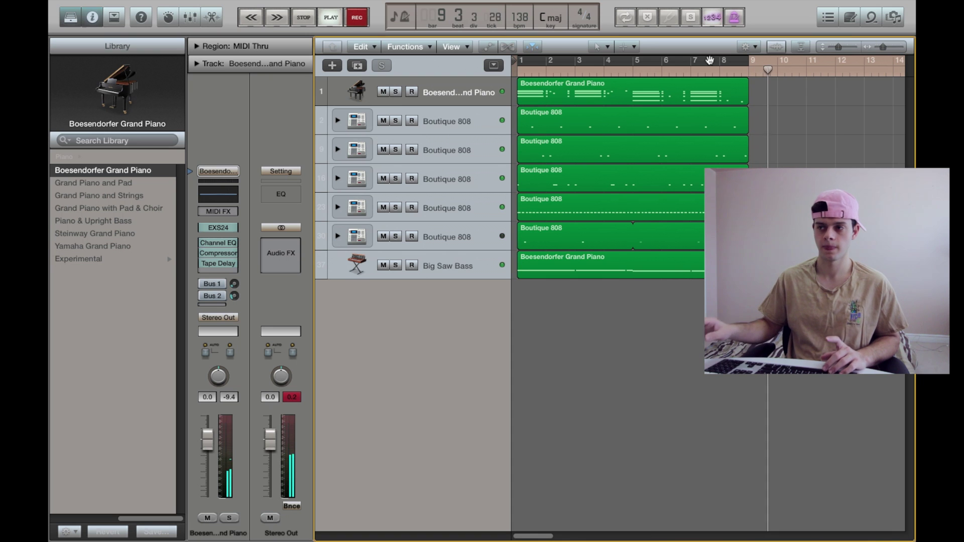
{"action": "key", "text": "space"}
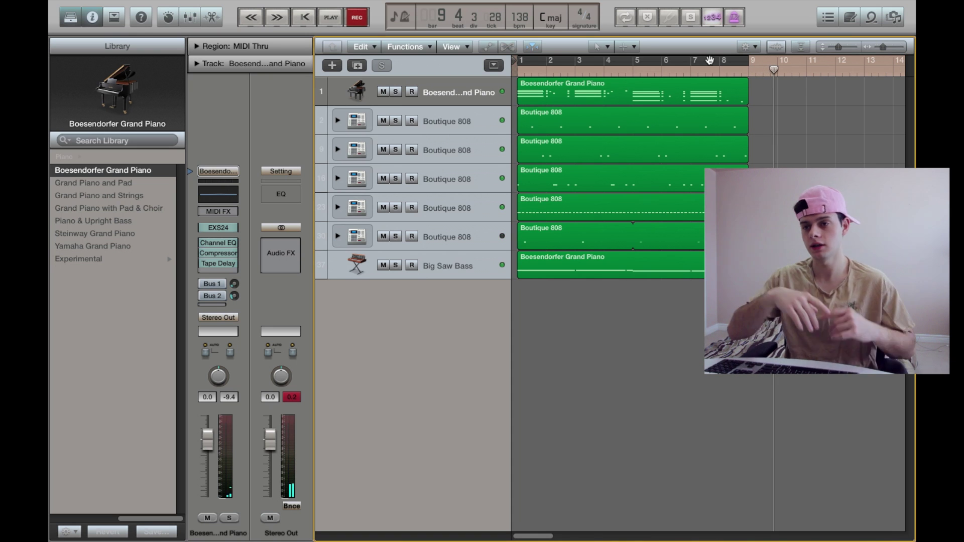